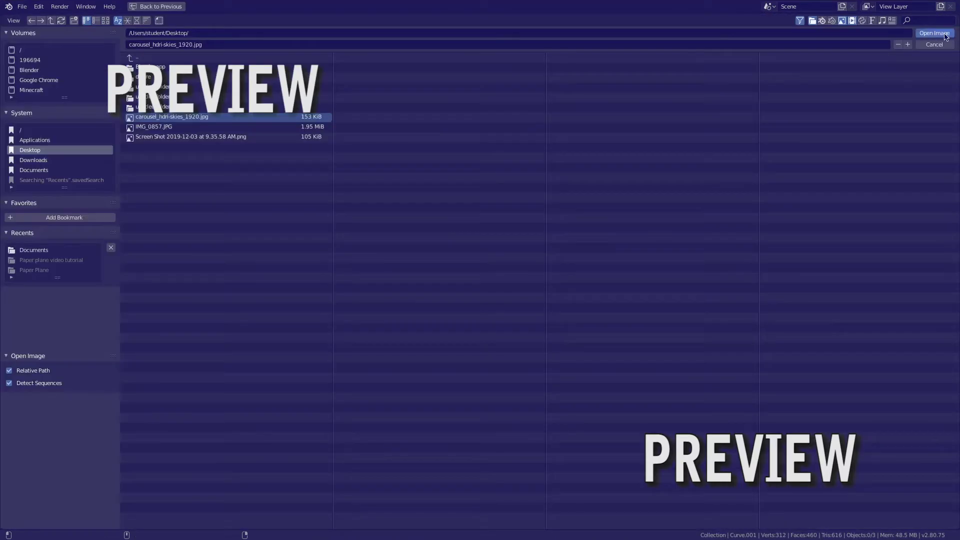
# - Load carousel_hdri-skies_1920.jpg as the image for the world background colour
pyautogui.click(934, 33)
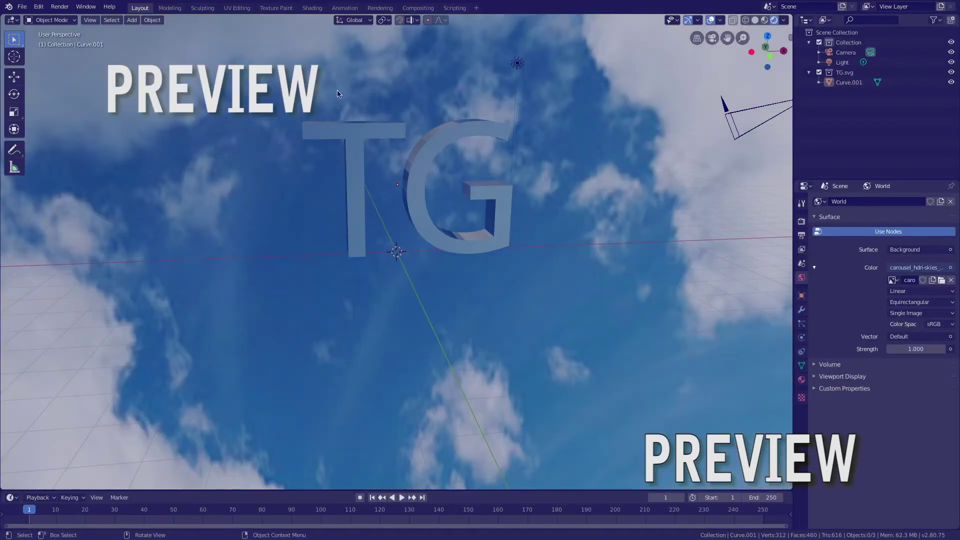
pyautogui.moveTo(768, 53); pyautogui.dragTo(730, 46)
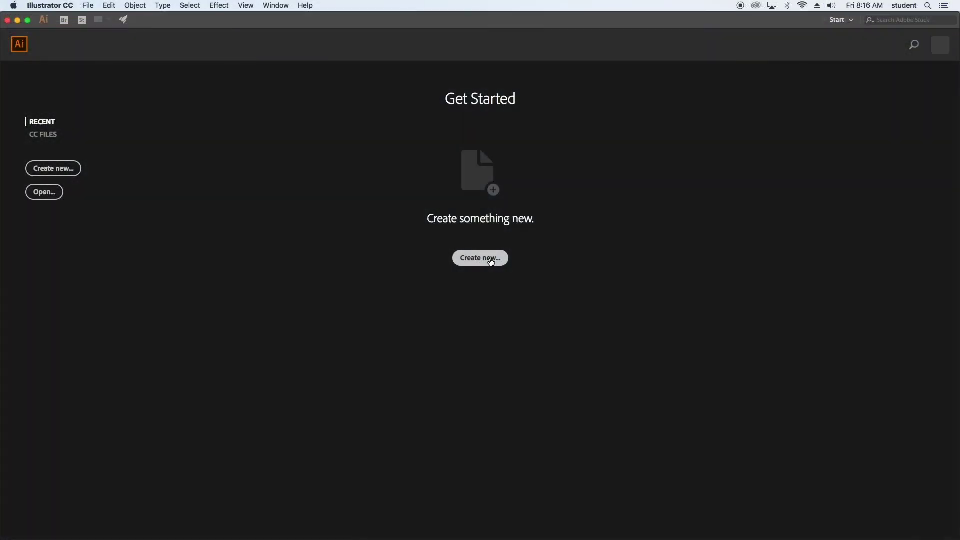
# - In Illustrator, create a new 5 x 5 in document named TG
pyautogui.click(491, 262)
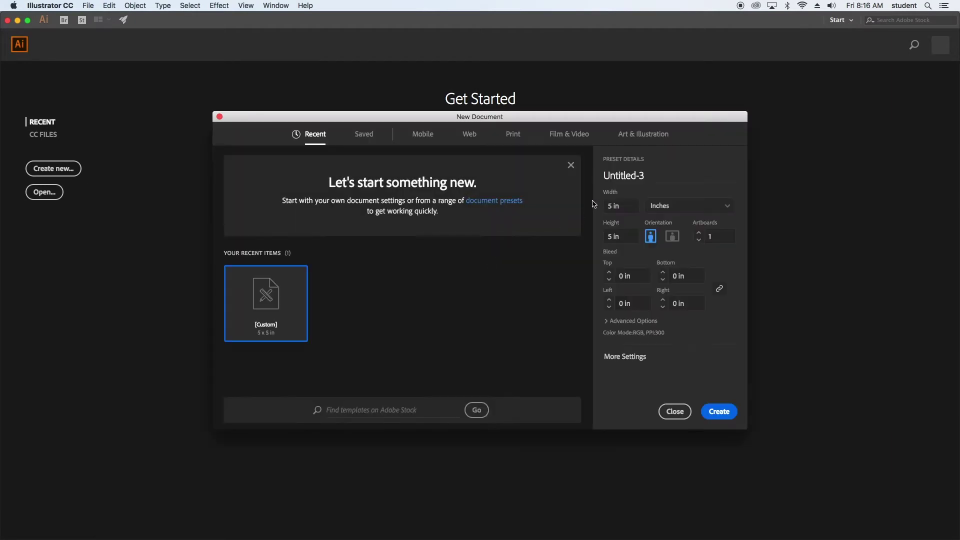
pyautogui.click(658, 175)
pyautogui.write('TG')
pyautogui.click(719, 411)
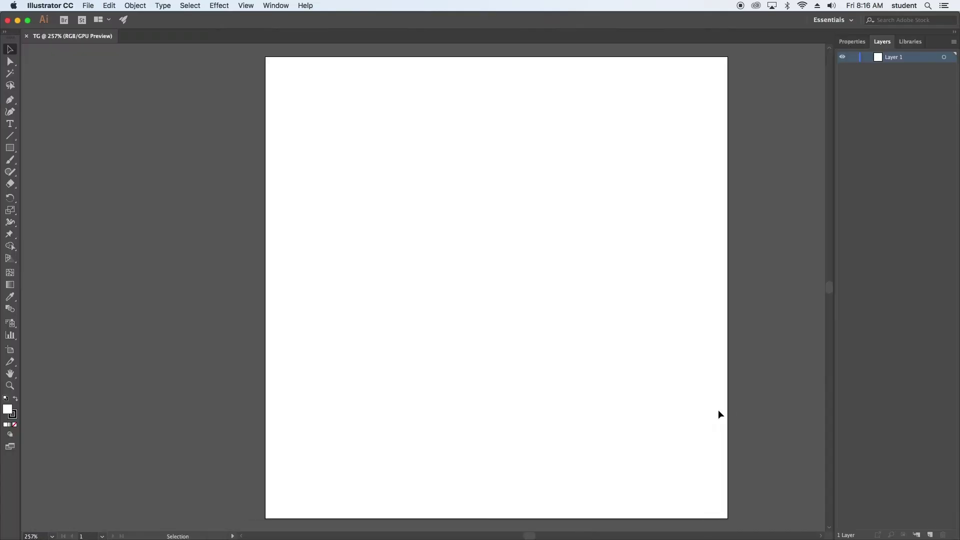
# - Add the text "TG" to the artboard with the Type tool
pyautogui.click(10, 123)
pyautogui.click(382, 184)
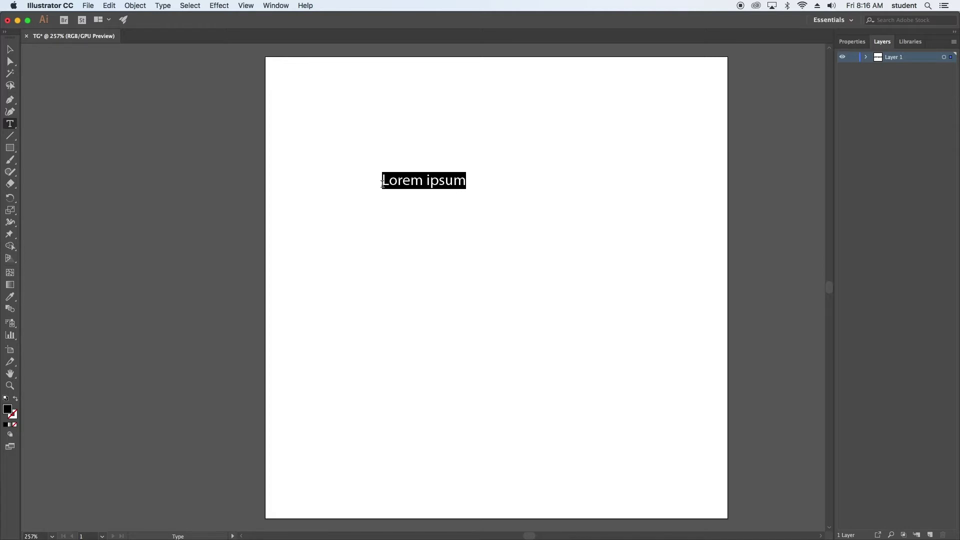
pyautogui.write('TG')
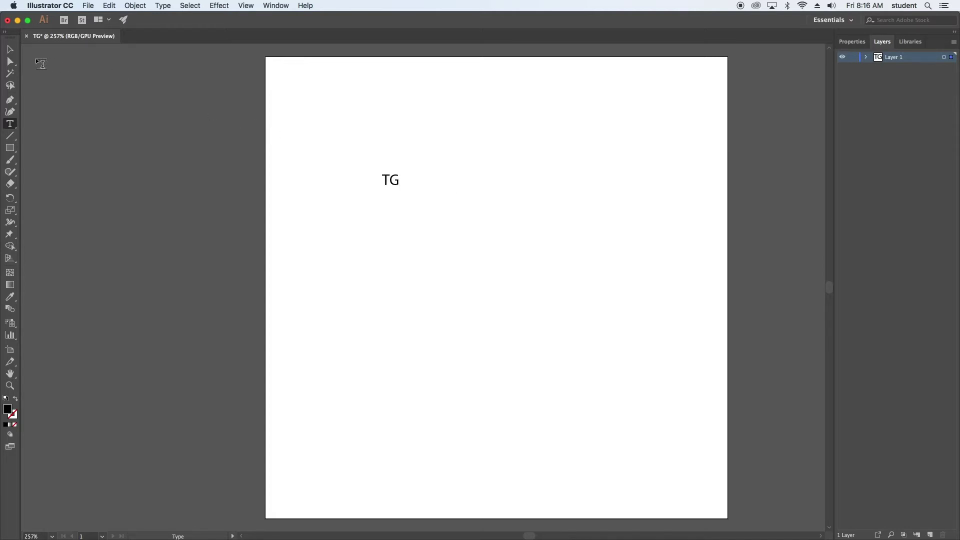
# - Scale the TG text up proportionally so it fills most of the artboard and place it near the centre
pyautogui.click(9, 50)
pyautogui.keyDown('shift'); pyautogui.moveTo(400, 172); pyautogui.dragTo(493, 114); pyautogui.keyUp('shift')
pyautogui.moveTo(426, 149); pyautogui.dragTo(565, 154)
pyautogui.moveTo(455, 185); pyautogui.dragTo(397, 313)
pyautogui.keyDown('shift'); pyautogui.moveTo(490, 257); pyautogui.dragTo(763, 87); pyautogui.keyUp('shift')
pyautogui.moveTo(490, 202); pyautogui.dragTo(501, 216)
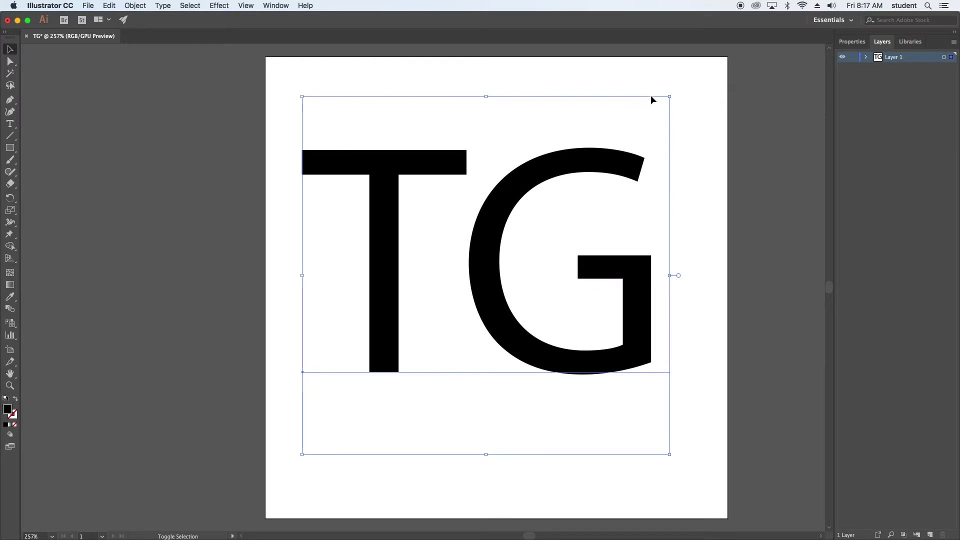
pyautogui.moveTo(486, 96); pyautogui.dragTo(538, 172)
pyautogui.press('super+z')
# - Convert the TG text to outlines
pyautogui.click(163, 5)
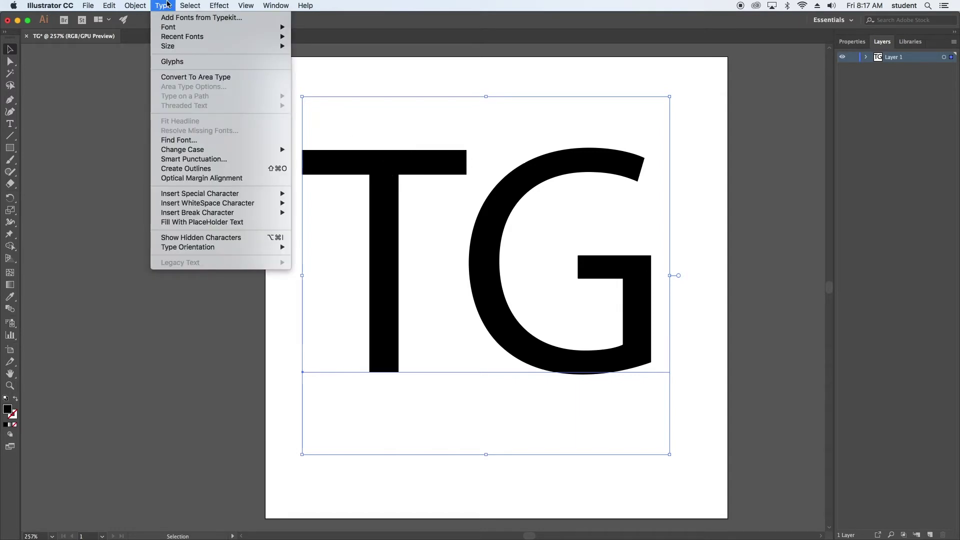
pyautogui.click(205, 168)
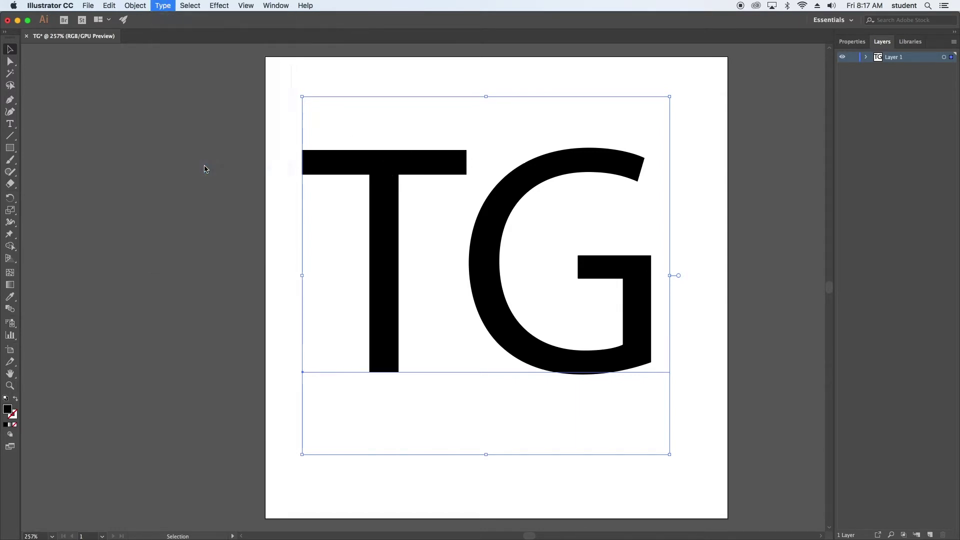
# - Save the artwork as TG.svg in SVG format to the Documents folder of the student's network home on viscom
pyautogui.click(95, 7)
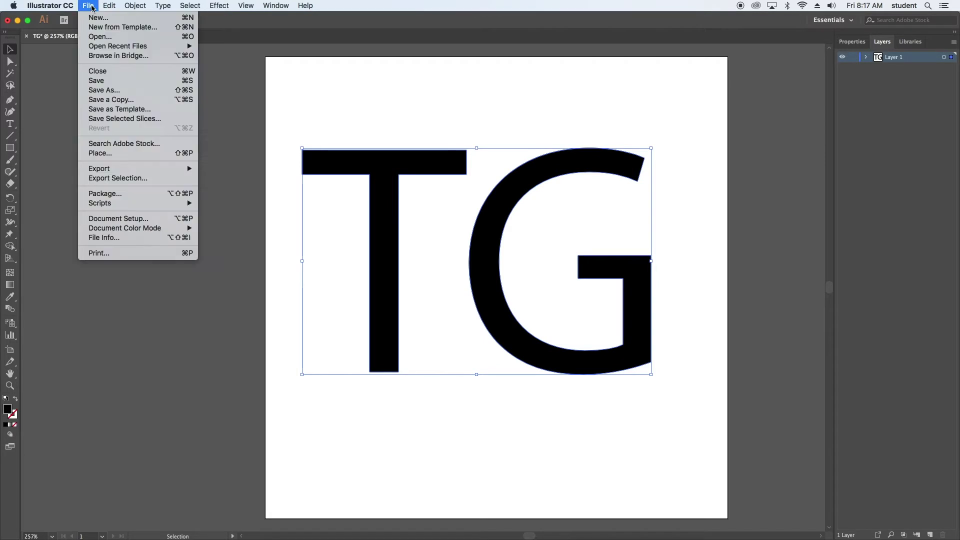
pyautogui.click(130, 84)
pyautogui.scroll(-8, 369, 193)
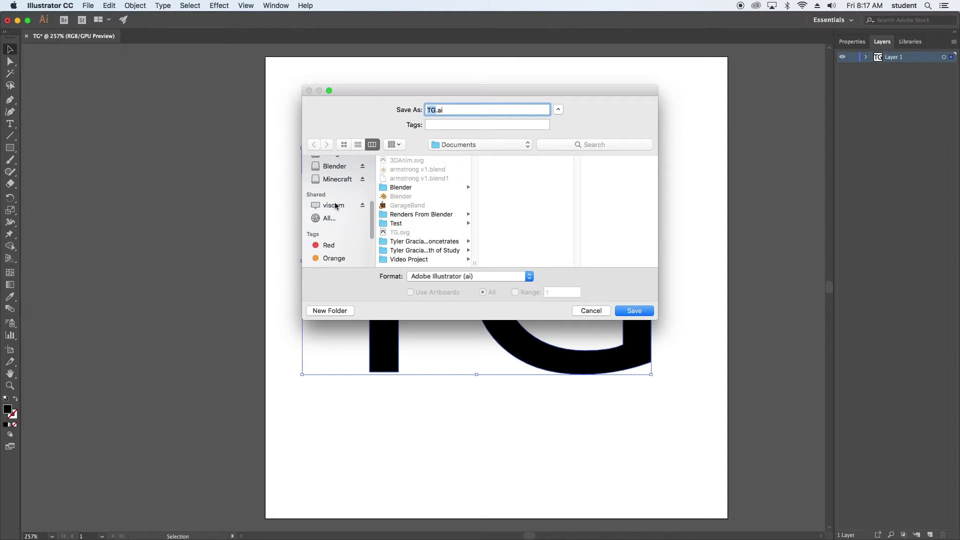
pyautogui.click(336, 206)
pyautogui.click(431, 249)
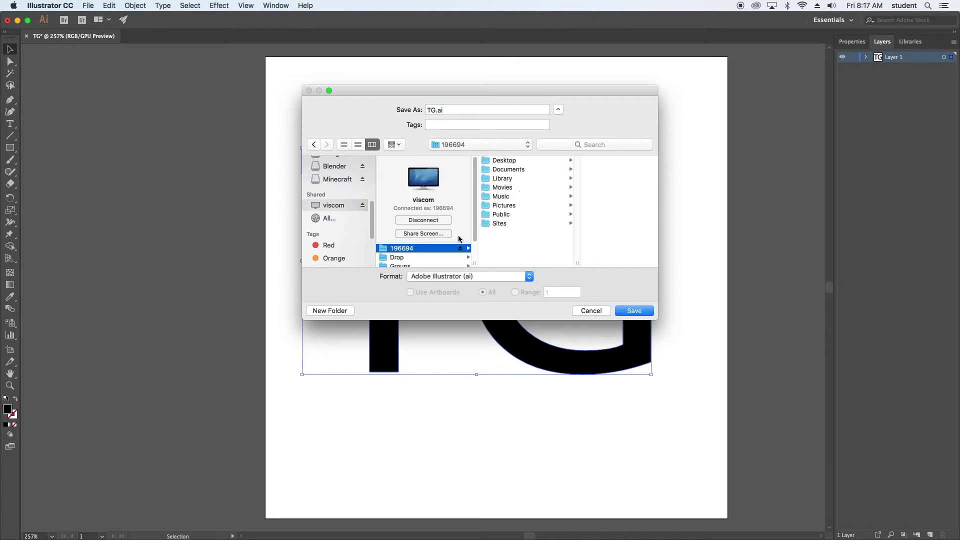
pyautogui.click(515, 170)
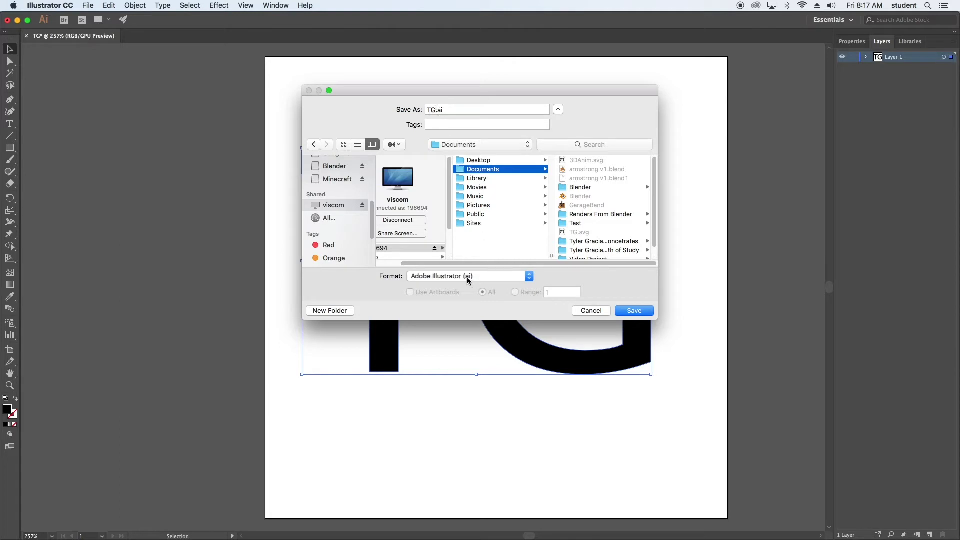
pyautogui.click(442, 275)
pyautogui.click(437, 320)
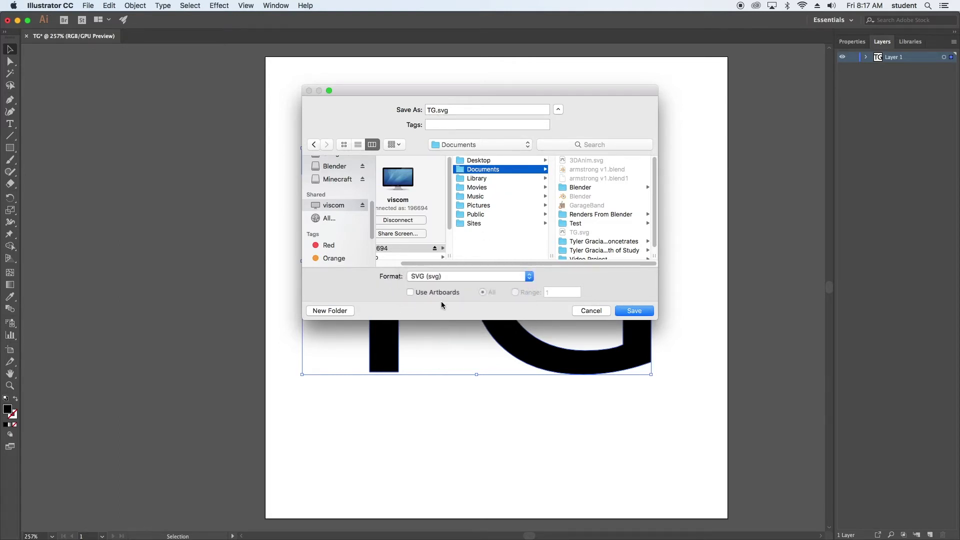
pyautogui.click(439, 276)
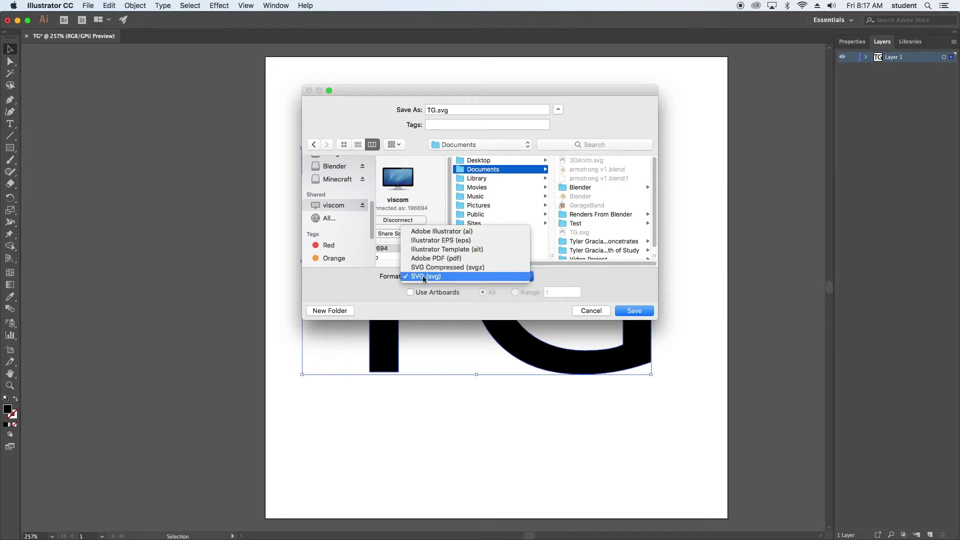
pyautogui.click(421, 277)
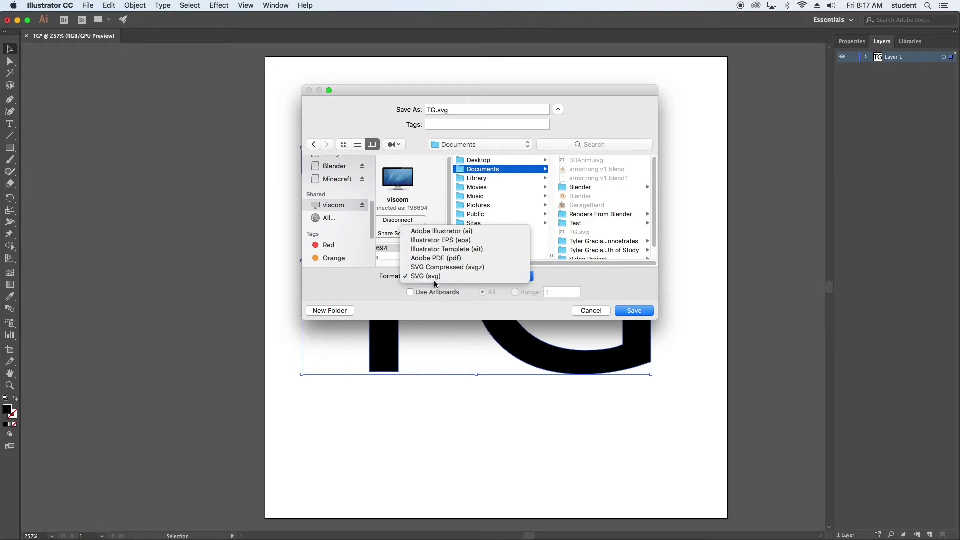
pyautogui.click(634, 311)
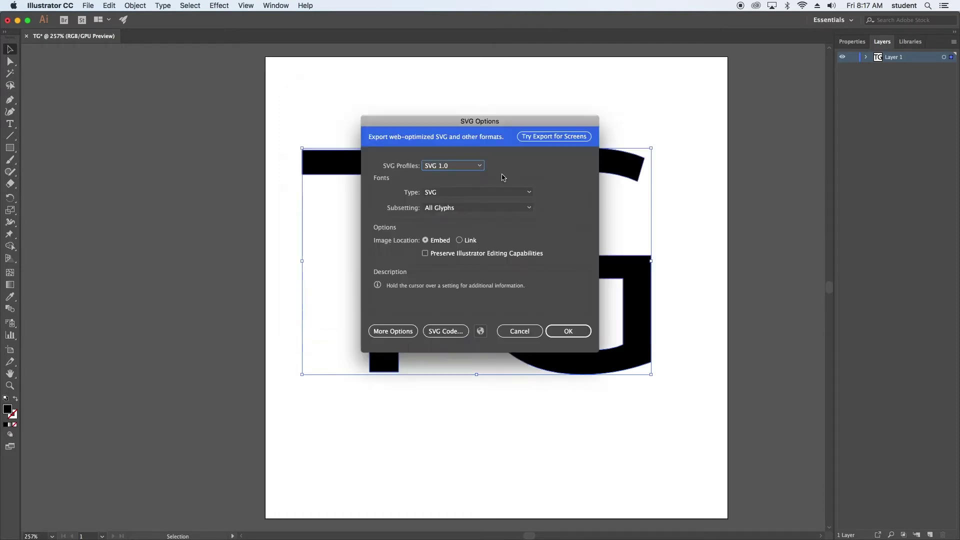
# - Set the SVG font subsetting to None (Use System Fonts), keep the SVG 1.0 profile, and confirm the export options
pyautogui.click(469, 208)
pyautogui.click(468, 218)
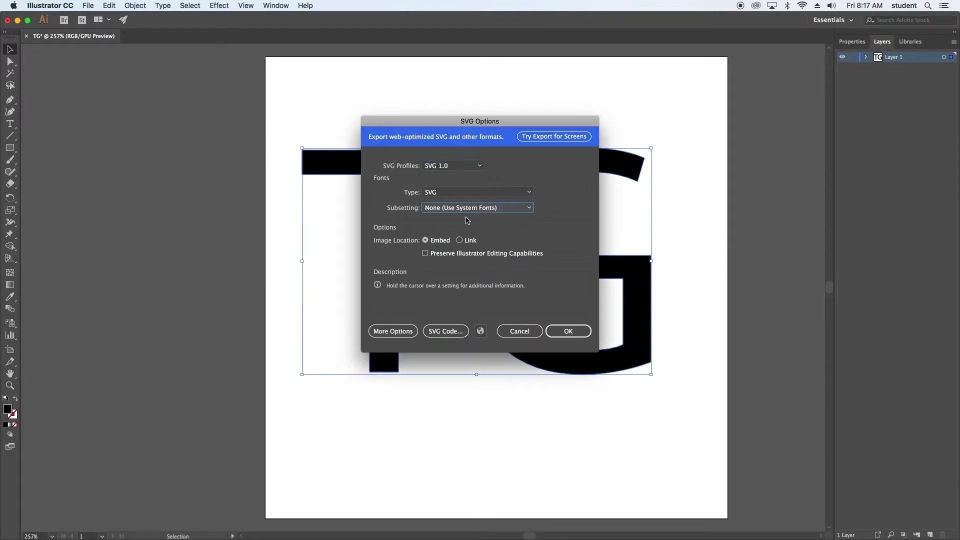
pyautogui.click(458, 166)
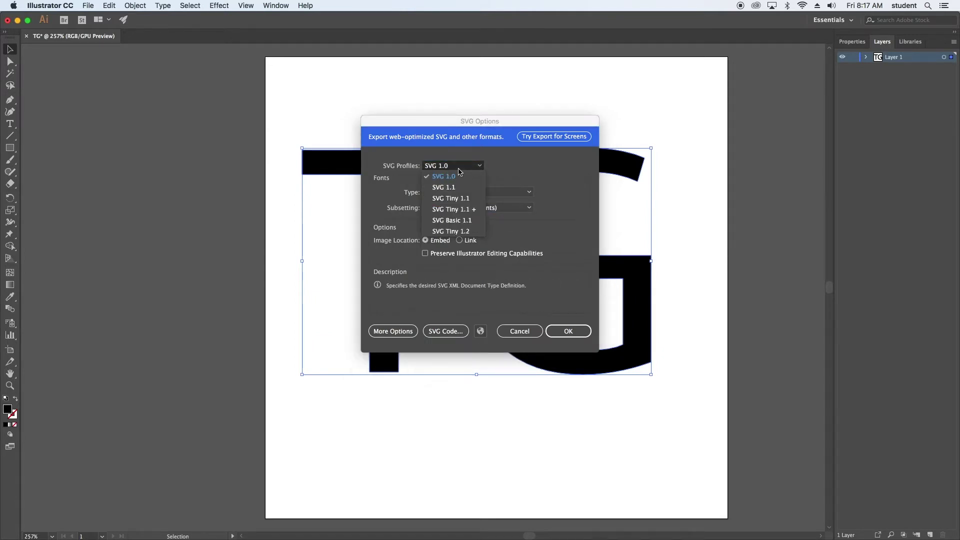
pyautogui.click(459, 178)
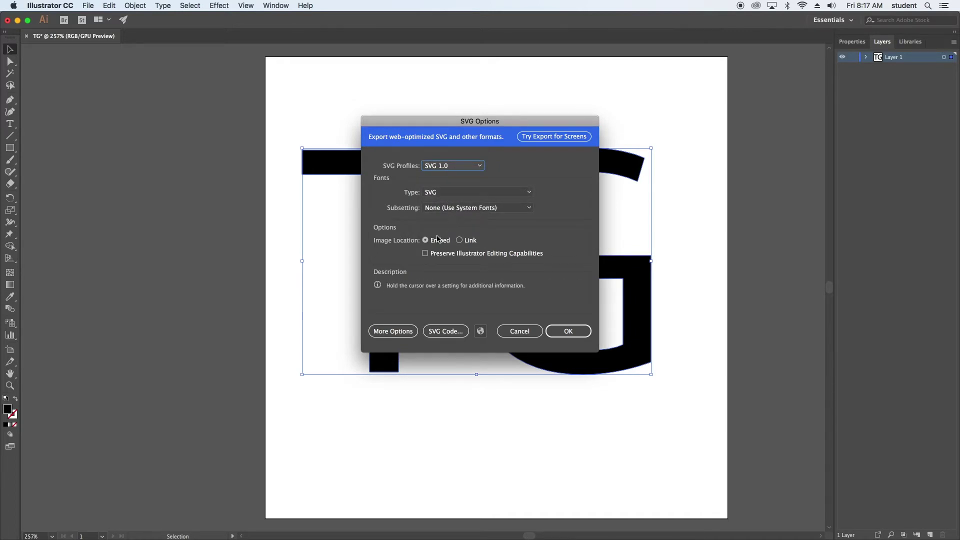
pyautogui.click(573, 332)
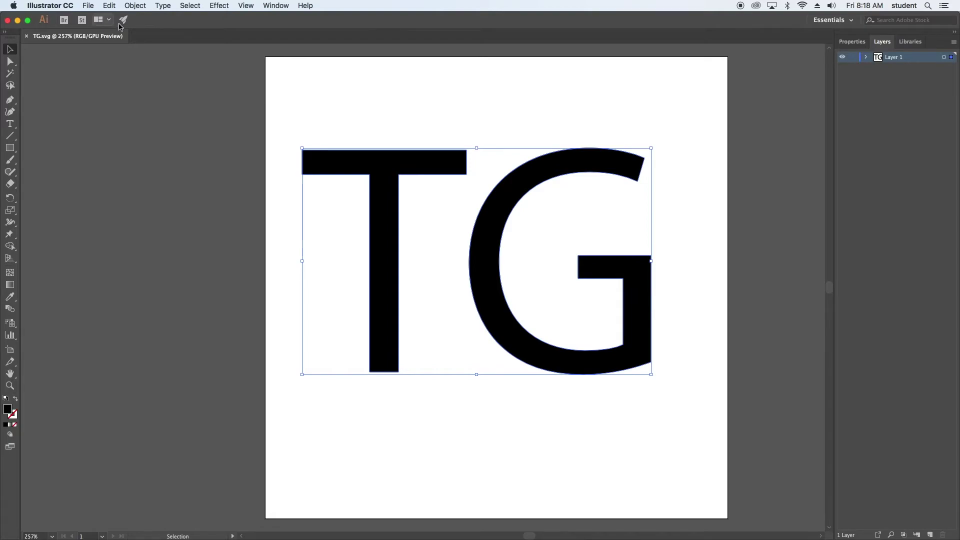
# - Switch to Blender, dismiss the splash screen and delete the default cube from the scene
pyautogui.click(18, 21)
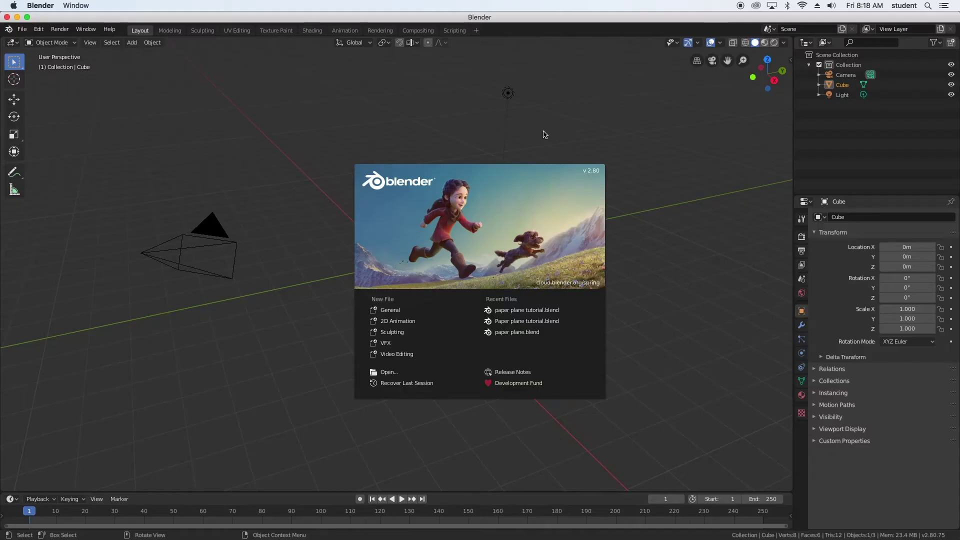
pyautogui.click(533, 120)
pyautogui.click(425, 258)
pyautogui.click(874, 87)
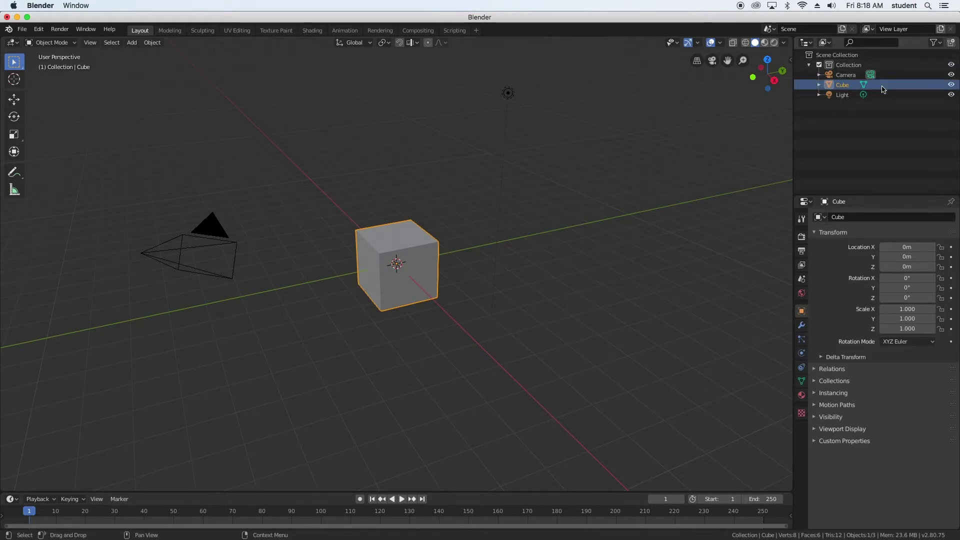
pyautogui.rightClick(883, 88)
pyautogui.click(868, 113)
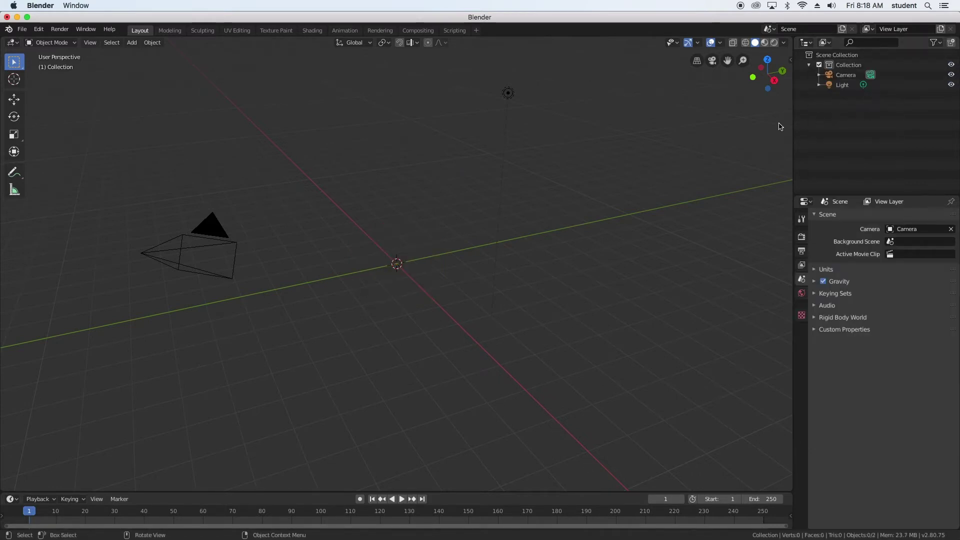
pyautogui.click(498, 192)
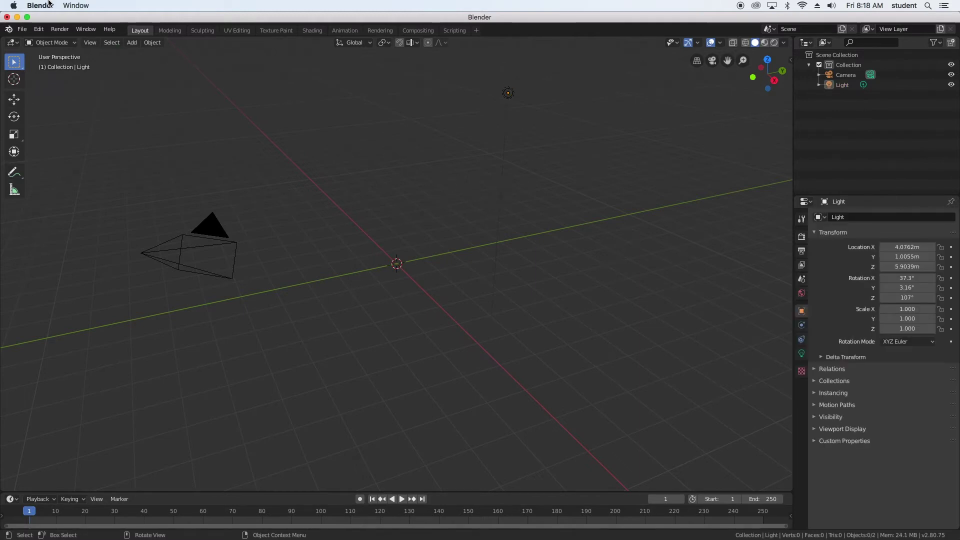
# - Import TG.svg from the Documents folder on the student's network volume as Scalable Vector Graphics
pyautogui.click(22, 29)
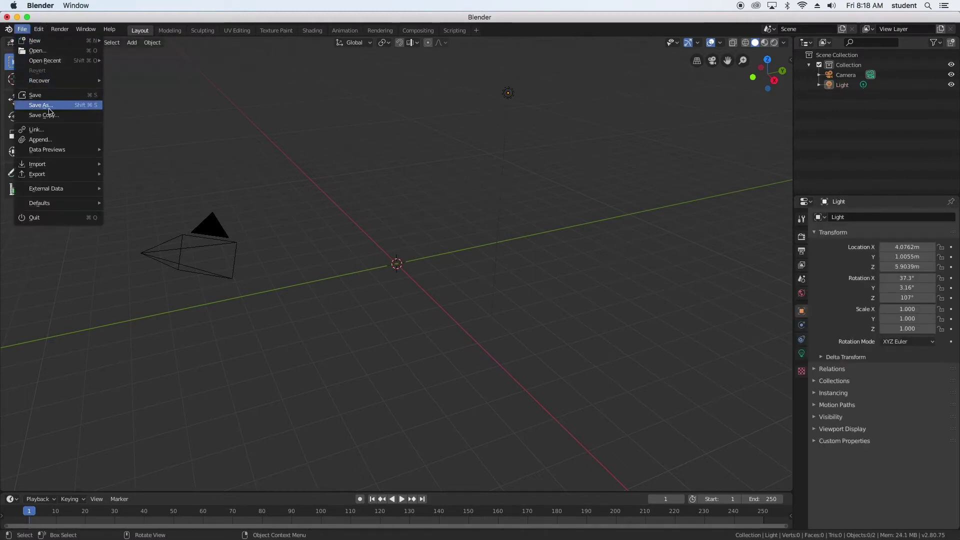
pyautogui.moveTo(55, 165)
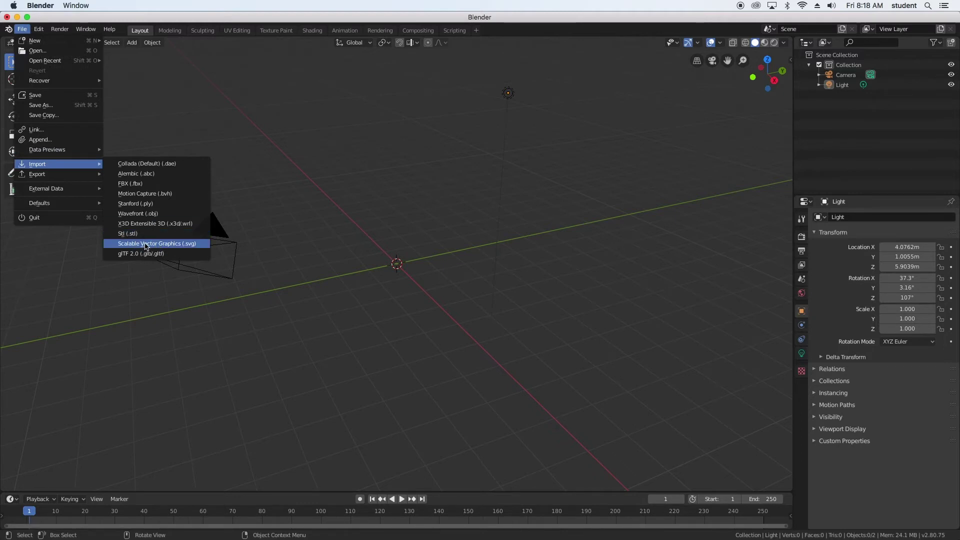
pyautogui.click(168, 245)
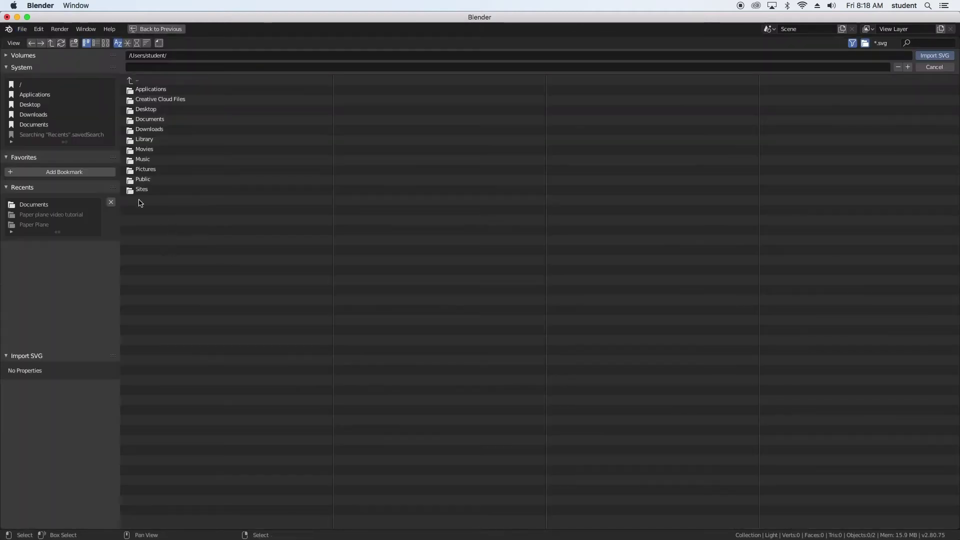
pyautogui.click(37, 57)
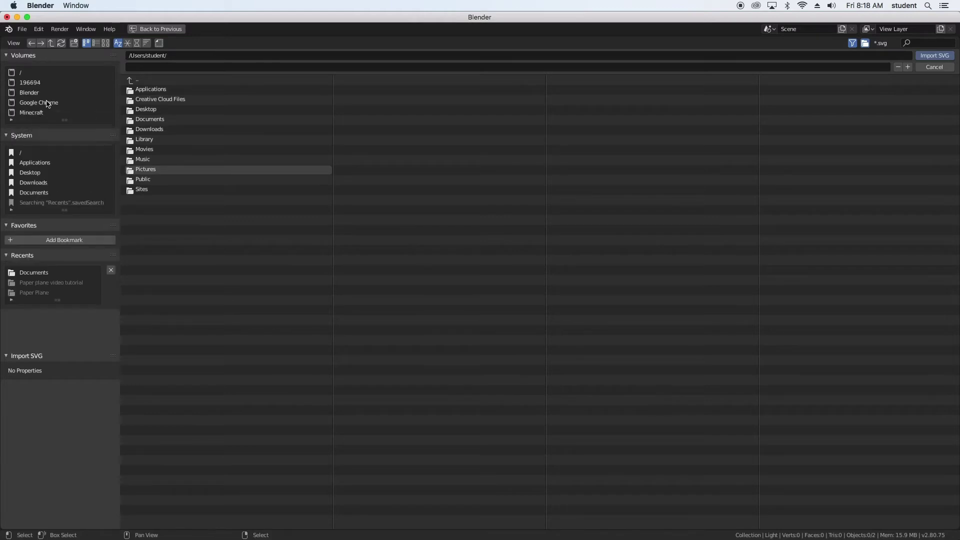
pyautogui.click(53, 84)
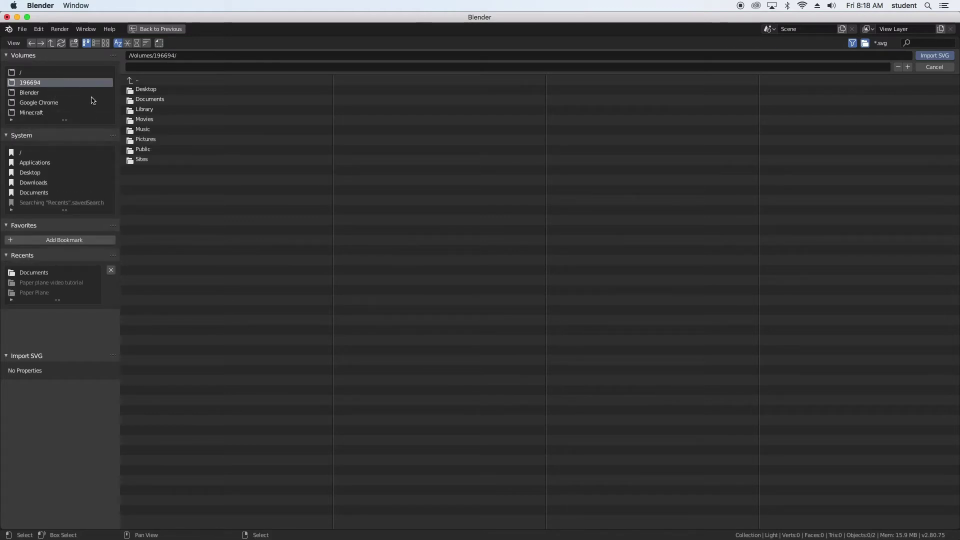
pyautogui.click(158, 98)
pyautogui.click(170, 180)
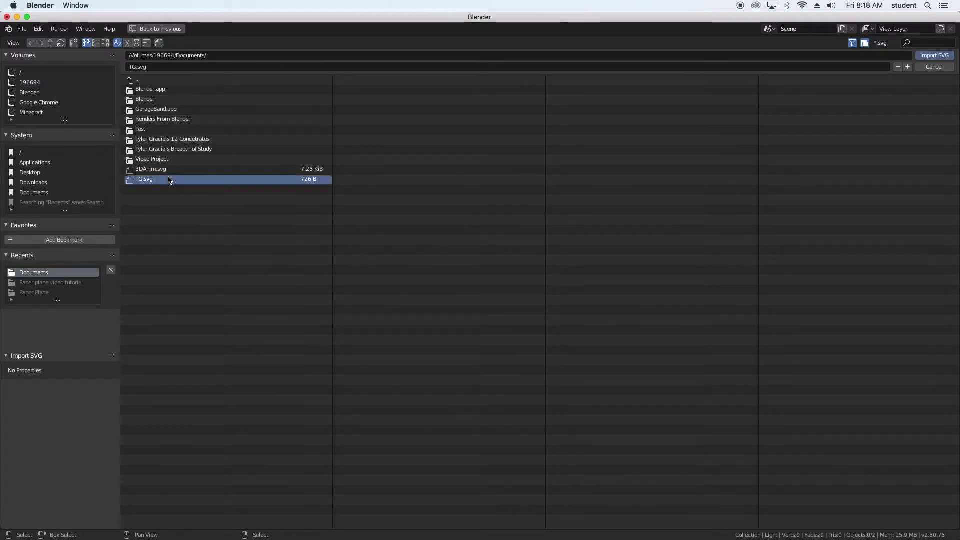
pyautogui.click(935, 55)
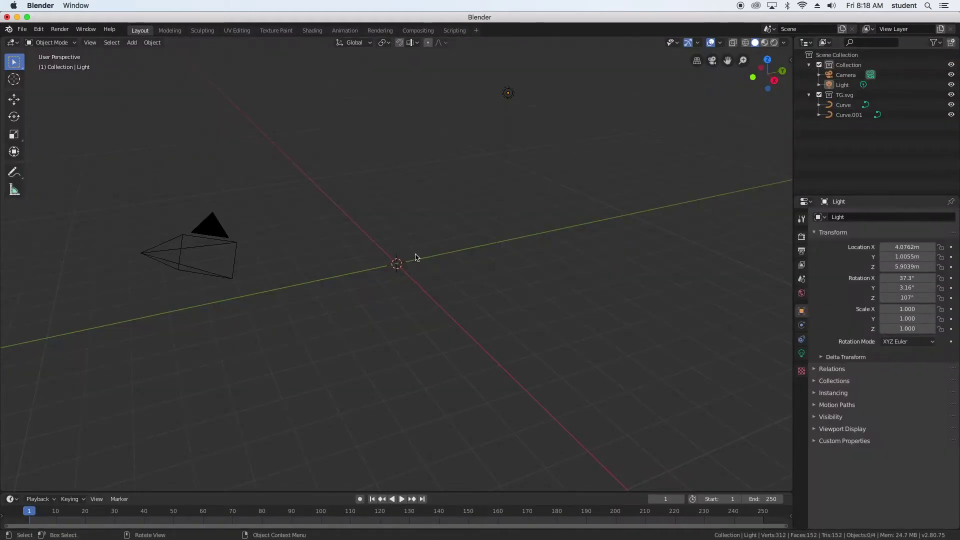
# - Select both imported TG curves at the world origin and scale them up about 80 times
pyautogui.moveTo(410, 251); pyautogui.dragTo(385, 282)
pyautogui.press('s')
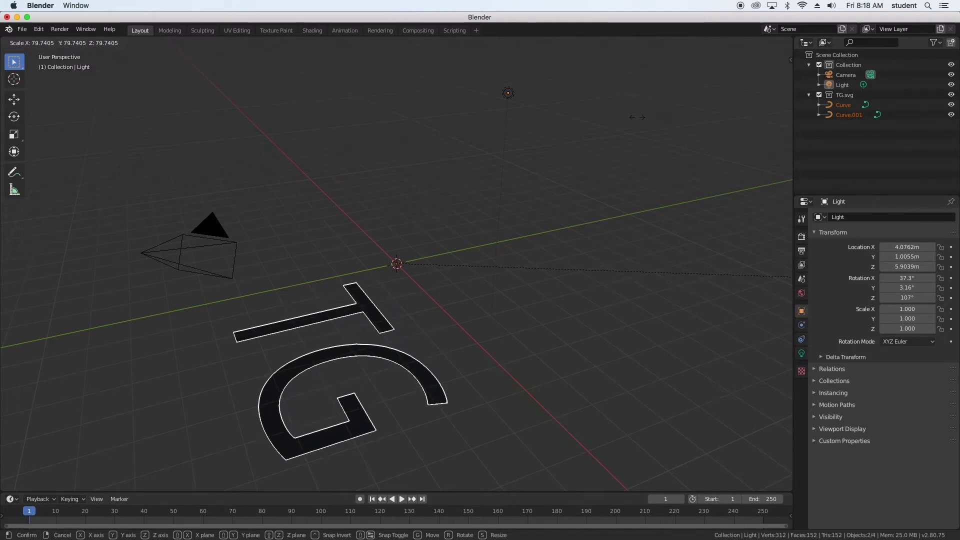
pyautogui.click(61, 124)
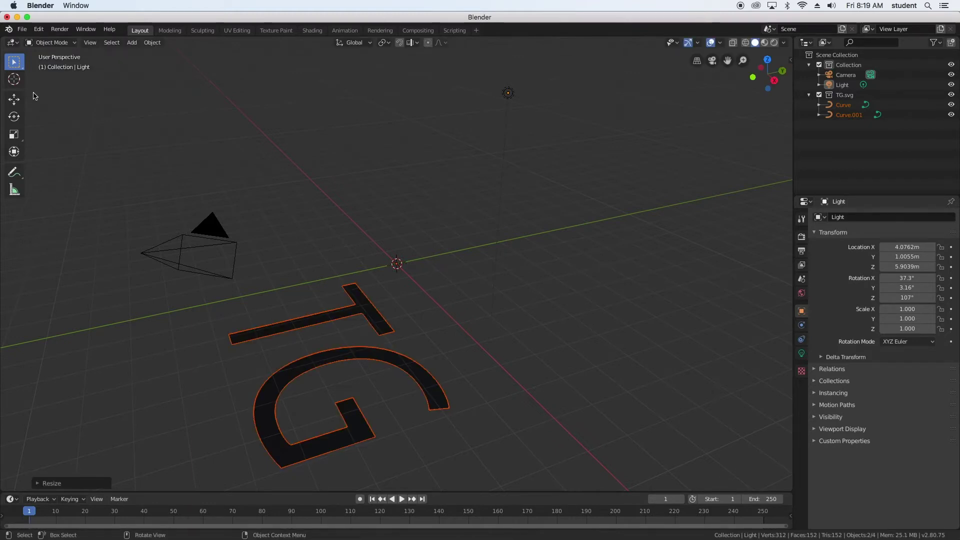
pyautogui.click(768, 60)
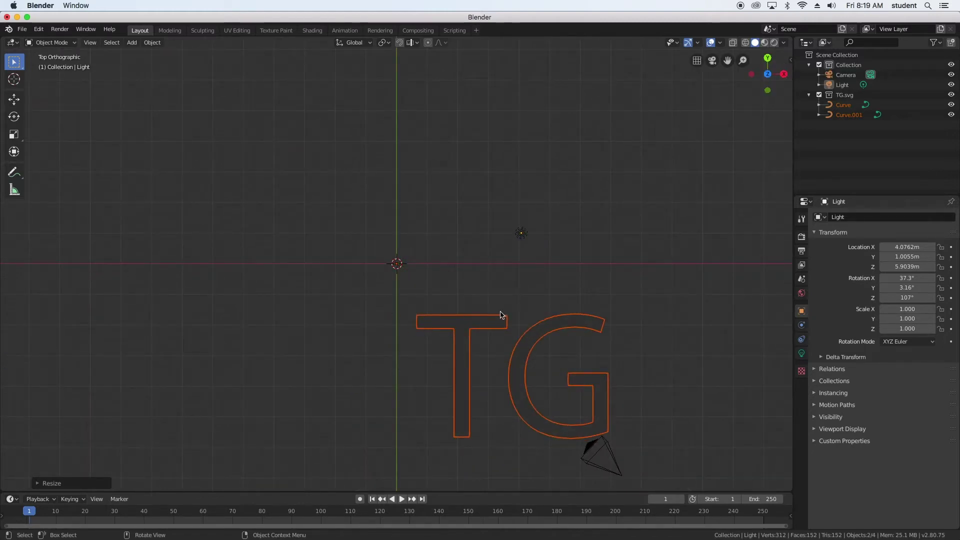
# - Select both TG letter curves, convert them to meshes and join them into a single object
pyautogui.click(453, 336)
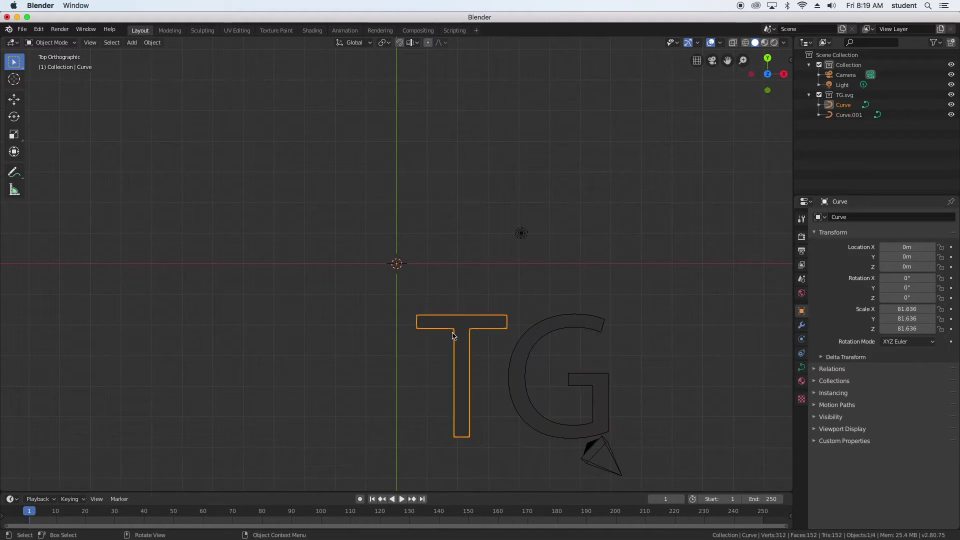
pyautogui.keyDown('shift'); pyautogui.click(535, 340); pyautogui.keyUp('shift')
pyautogui.rightClick(546, 326)
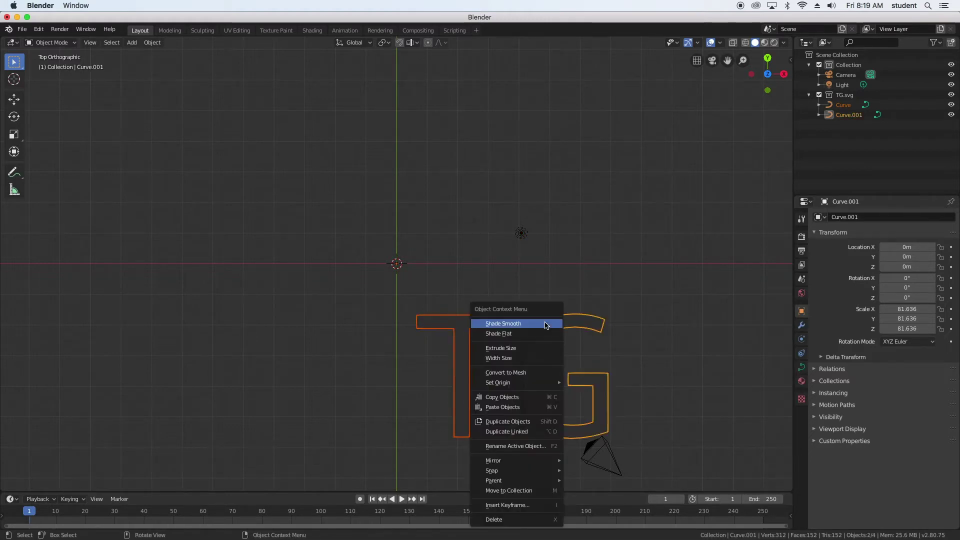
pyautogui.click(527, 377)
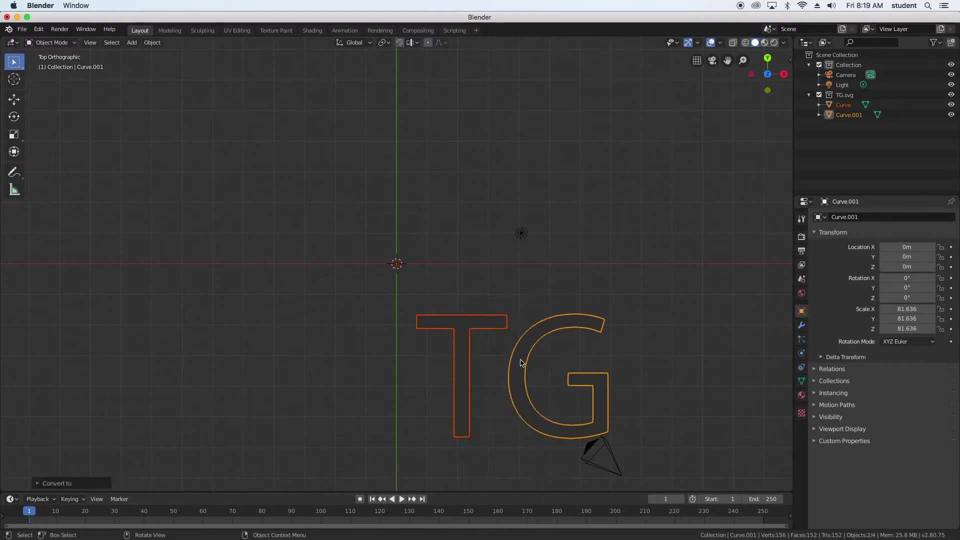
pyautogui.rightClick(520, 363)
pyautogui.click(484, 390)
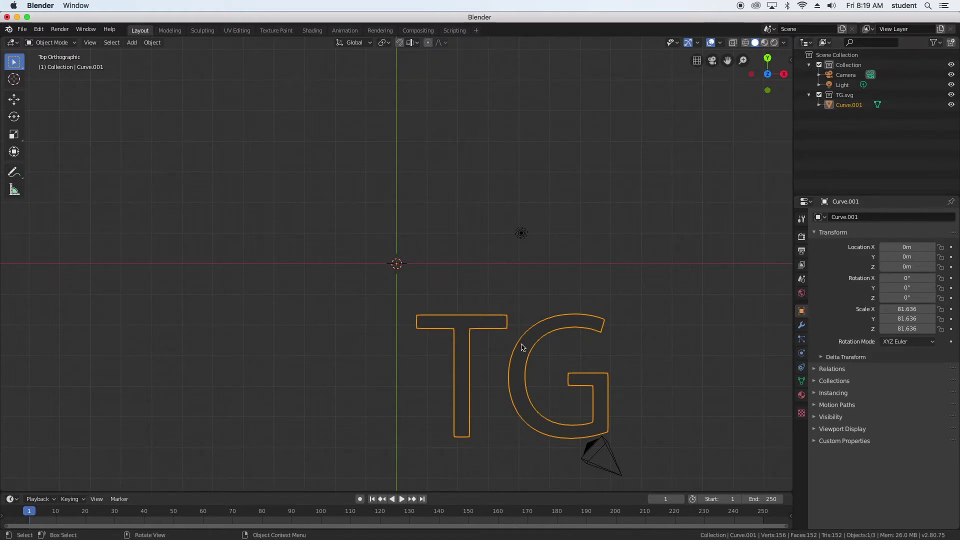
# - Move the joined TG mesh so it is roughly centred on the world origin, and set its origin to the 3D cursor
pyautogui.press('g')
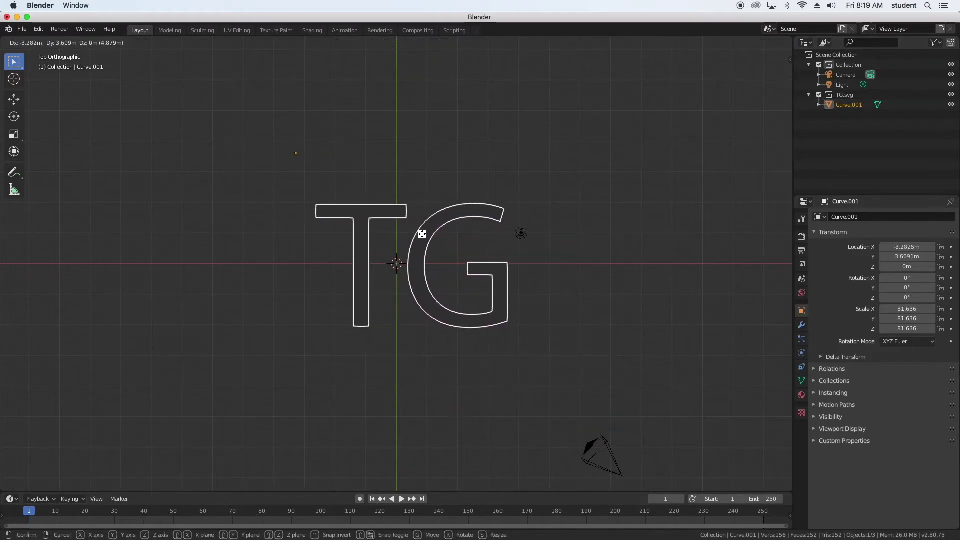
pyautogui.click(414, 231)
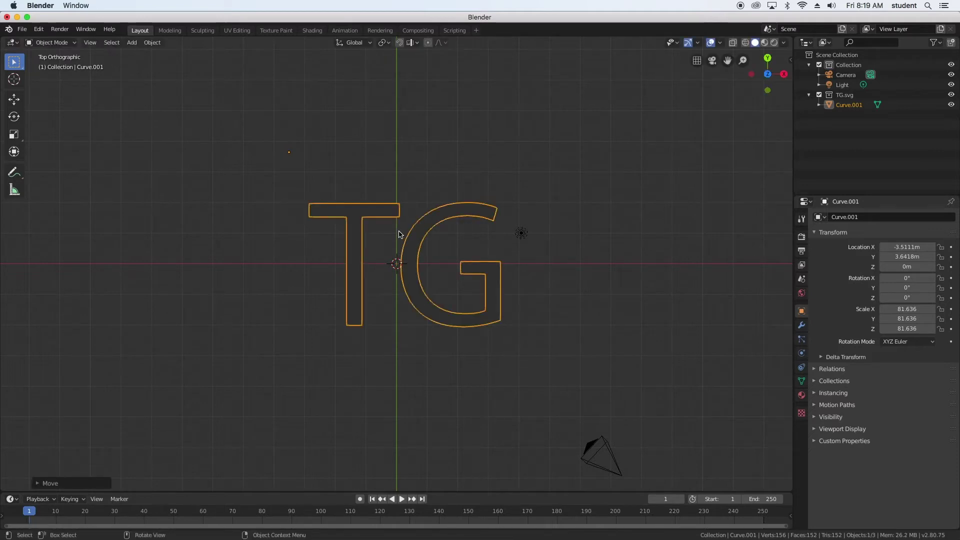
pyautogui.rightClick(400, 233)
pyautogui.moveTo(392, 257)
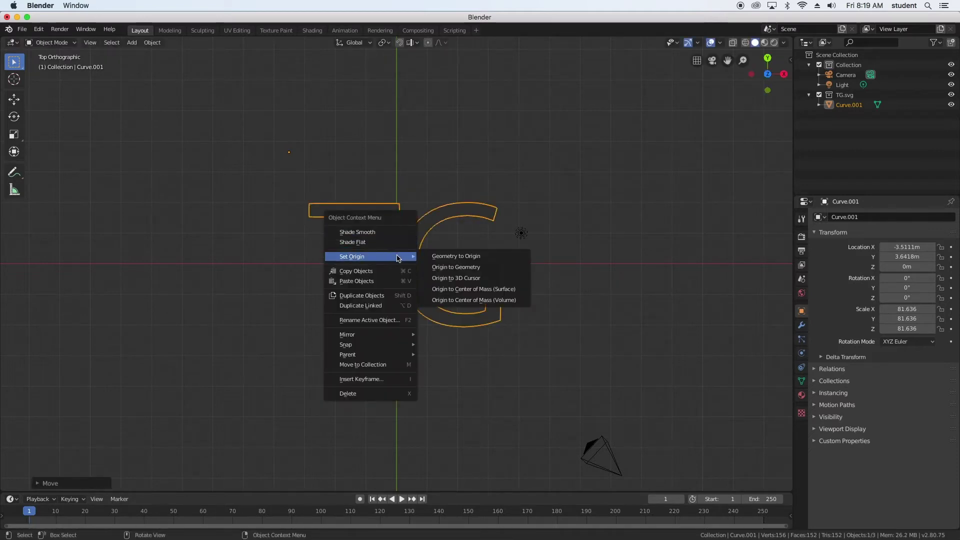
pyautogui.click(467, 278)
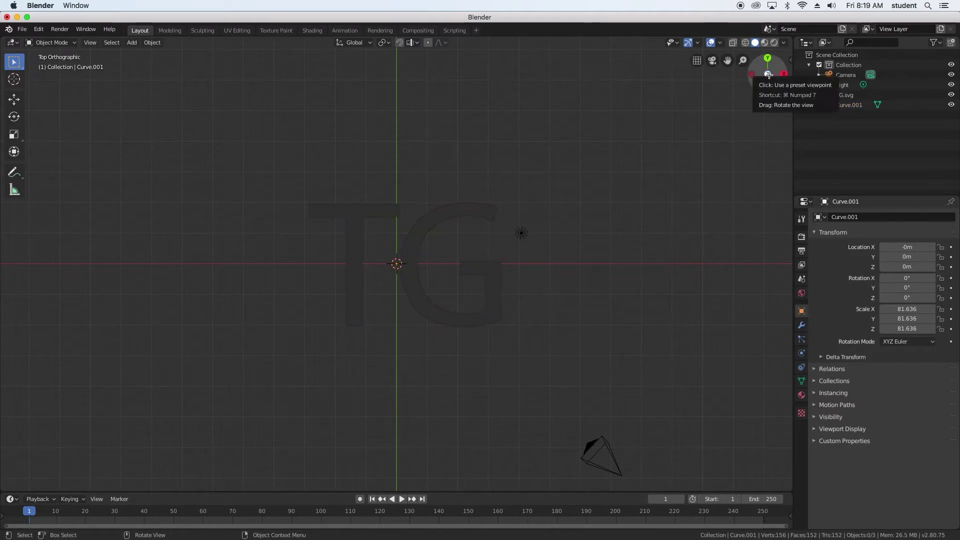
# - Rotate the TG mesh 90 degrees about the global X axis so the lettering stands upright
pyautogui.moveTo(769, 75); pyautogui.dragTo(774, 110)
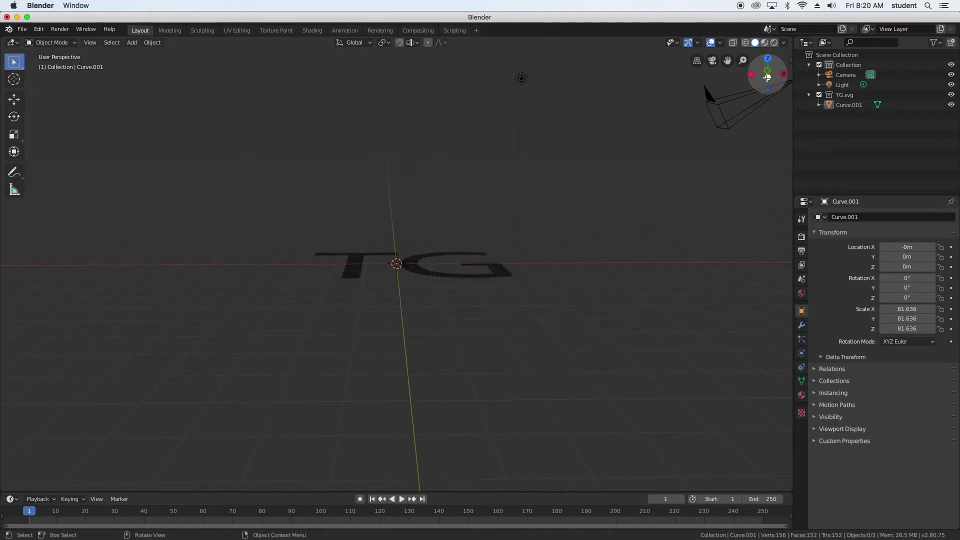
pyautogui.click(415, 264)
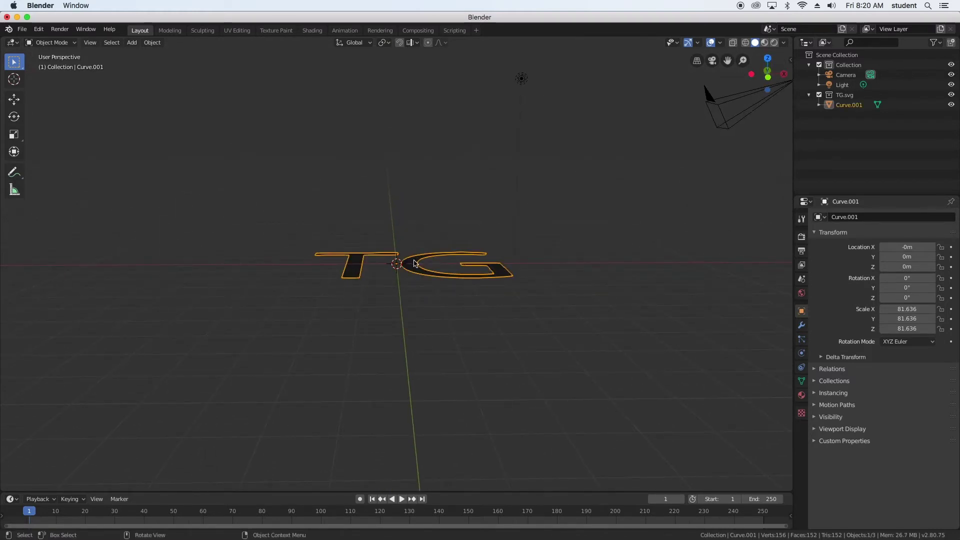
pyautogui.press('r')
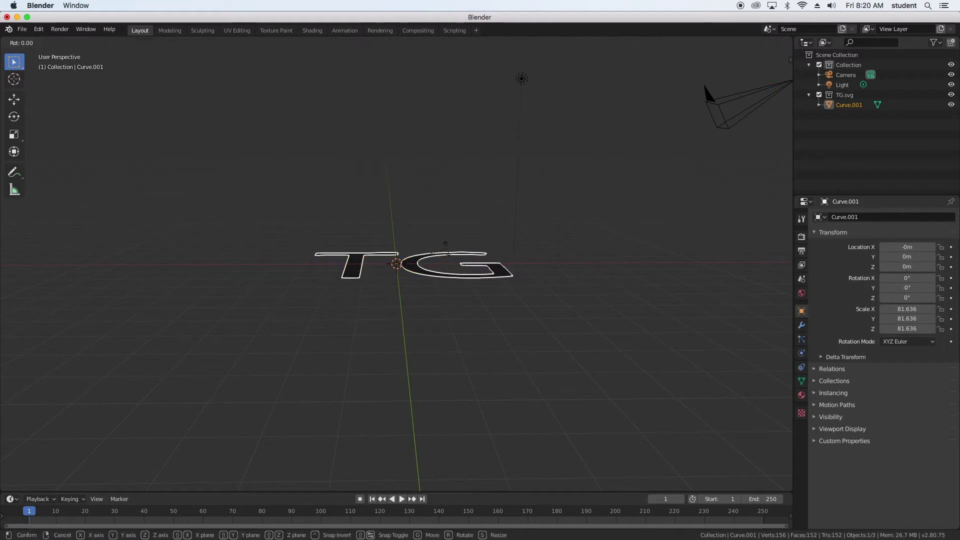
pyautogui.press('x')
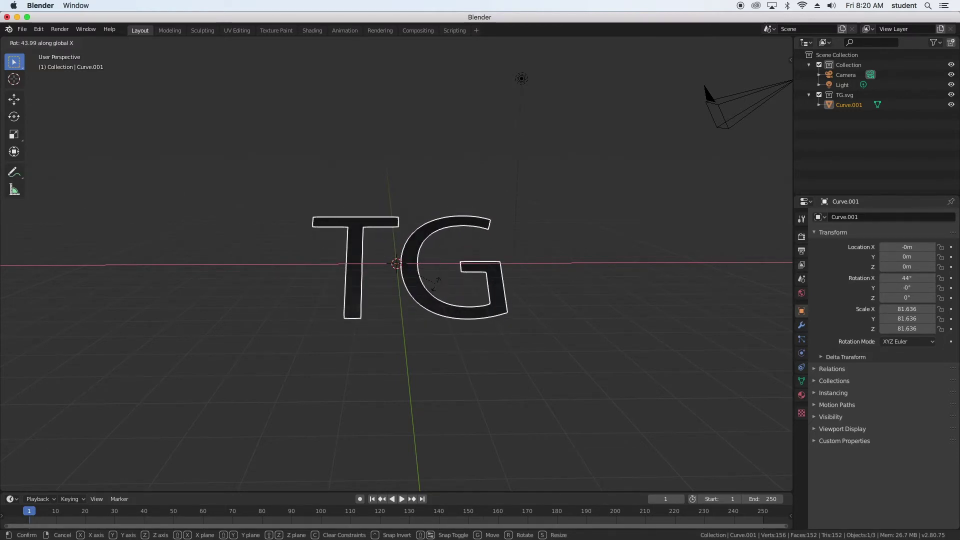
pyautogui.write('90')
pyautogui.press('Return')
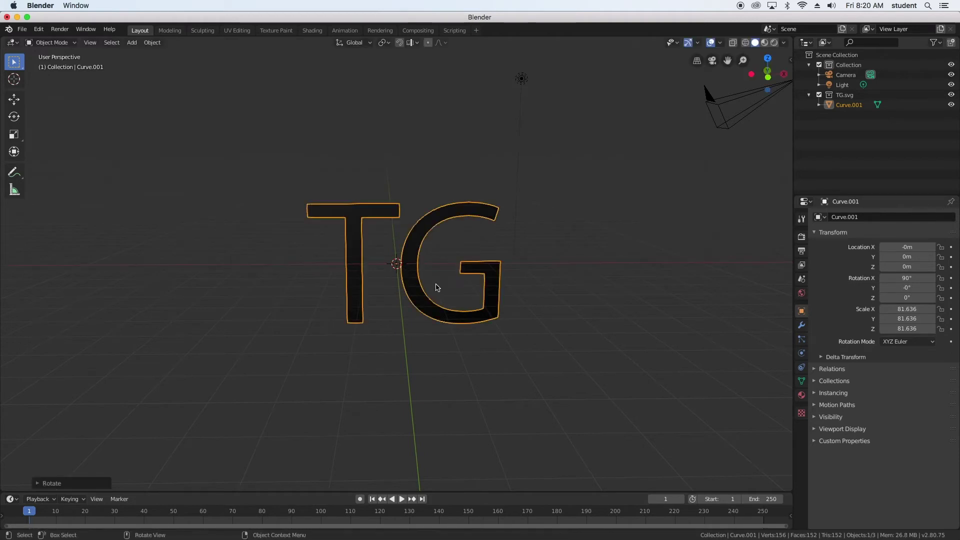
# - In the front view, raise the TG lettering to about 2.2 m in Z so it stands just above the X axis
pyautogui.click(768, 77)
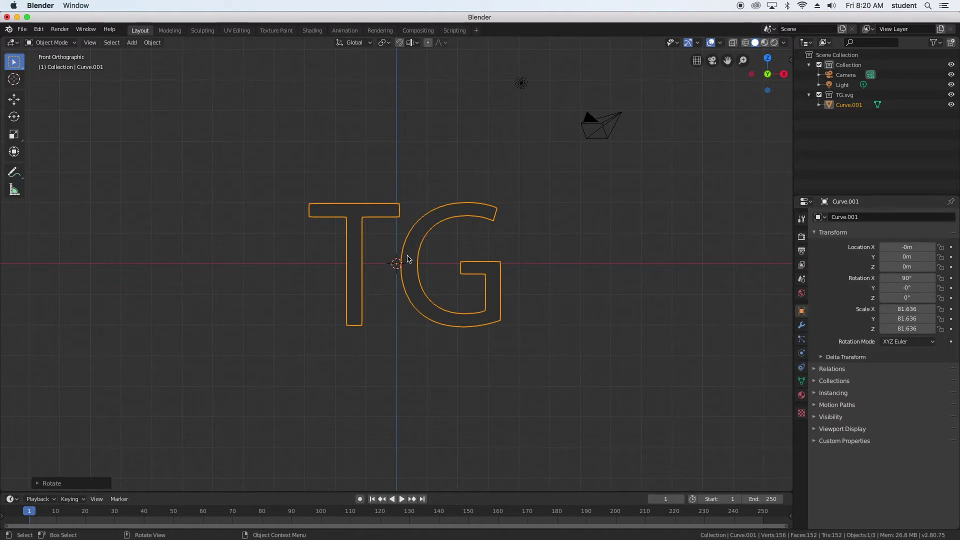
pyautogui.press('g')
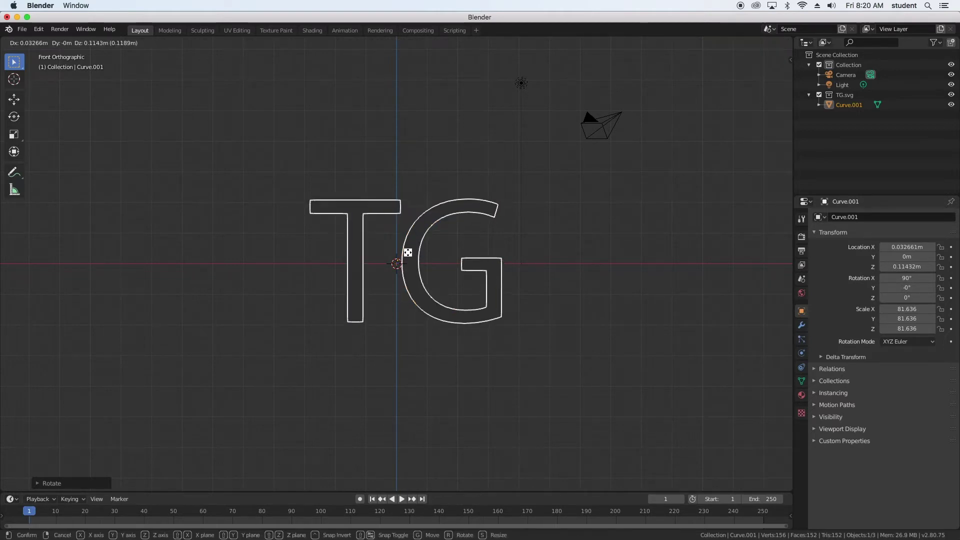
pyautogui.click(408, 219)
pyautogui.press('g')
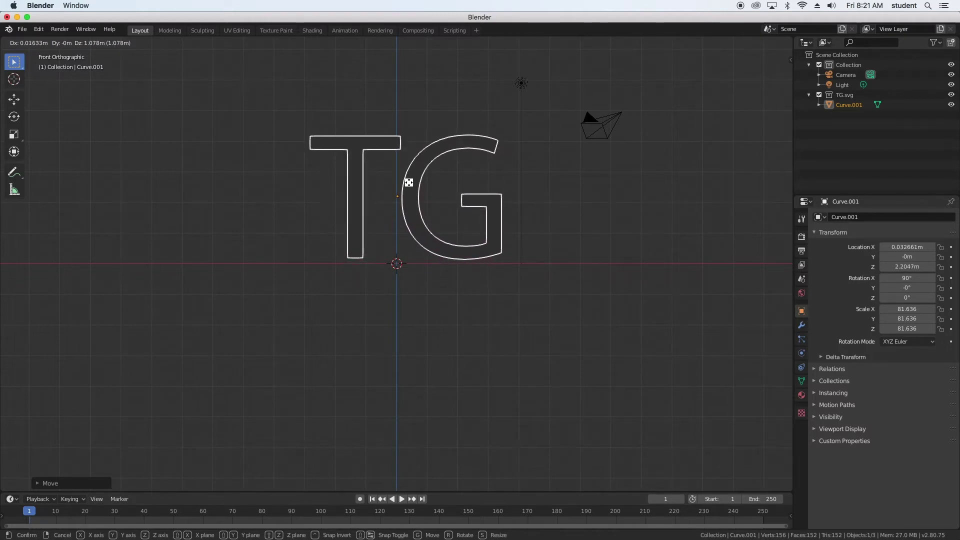
pyautogui.click(409, 183)
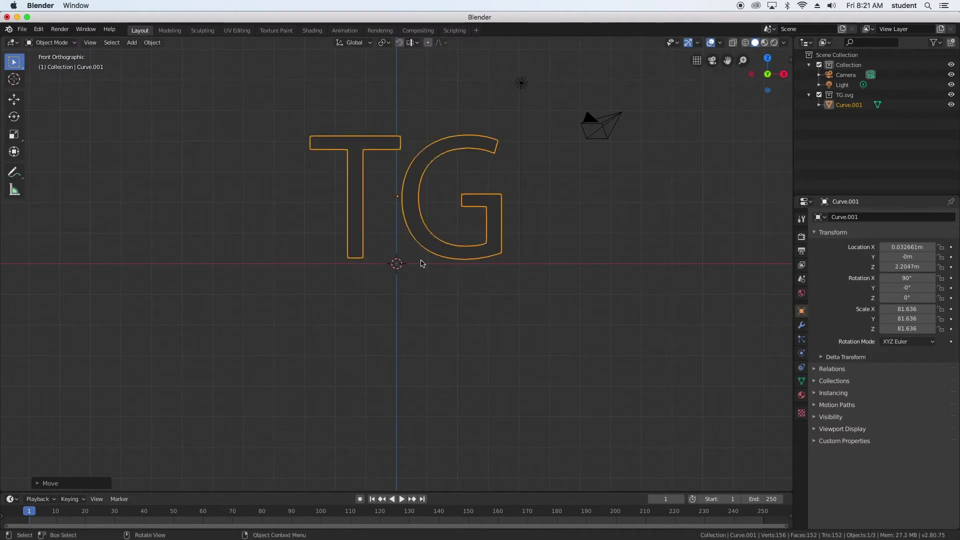
# - In Edit Mode with face selection, extrude all TG faces about 1.02 m along their normal, and return to Object Mode
pyautogui.moveTo(768, 73)
pyautogui.mouseDown()
pyautogui.moveTo(694, 84)
pyautogui.moveTo(760, 73)
pyautogui.mouseUp()
pyautogui.click(65, 44)
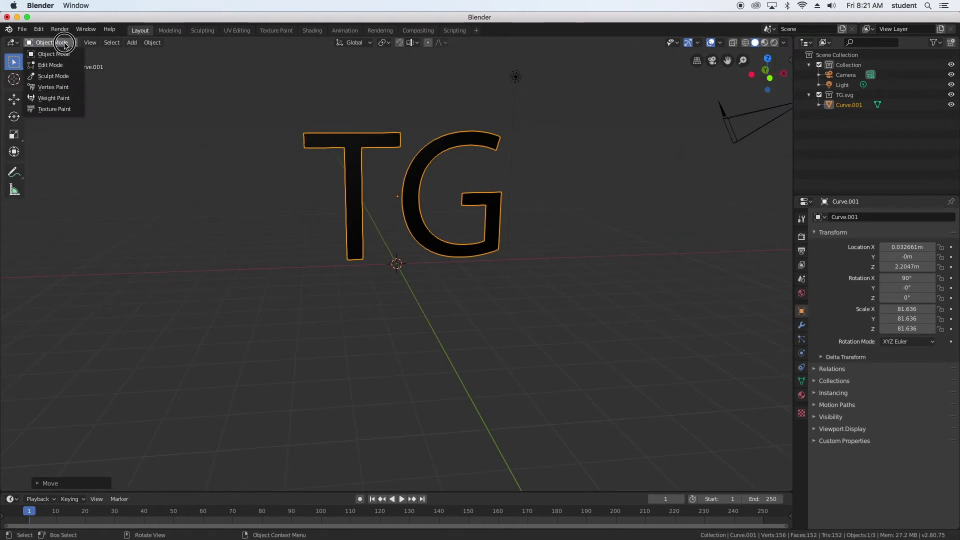
pyautogui.click(51, 65)
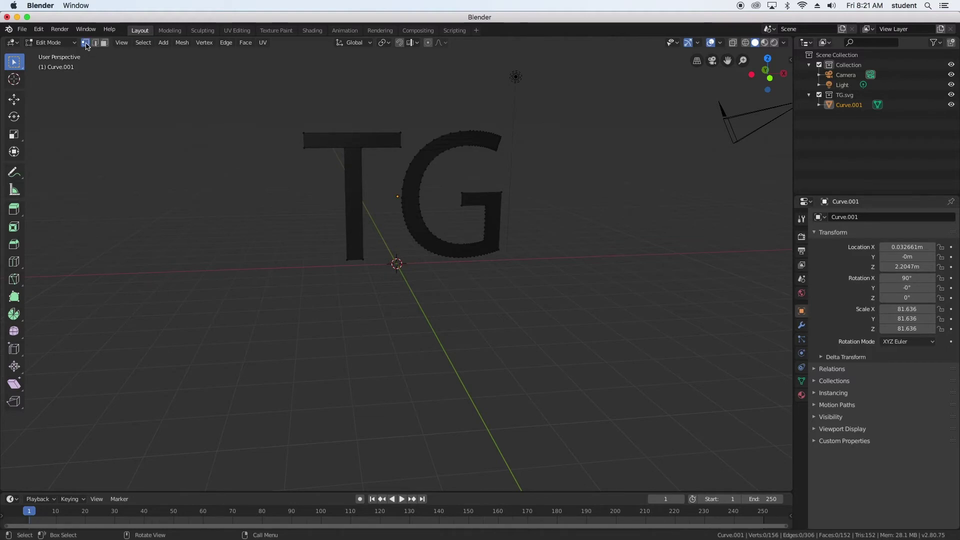
pyautogui.click(104, 43)
pyautogui.moveTo(767, 75); pyautogui.dragTo(790, 76)
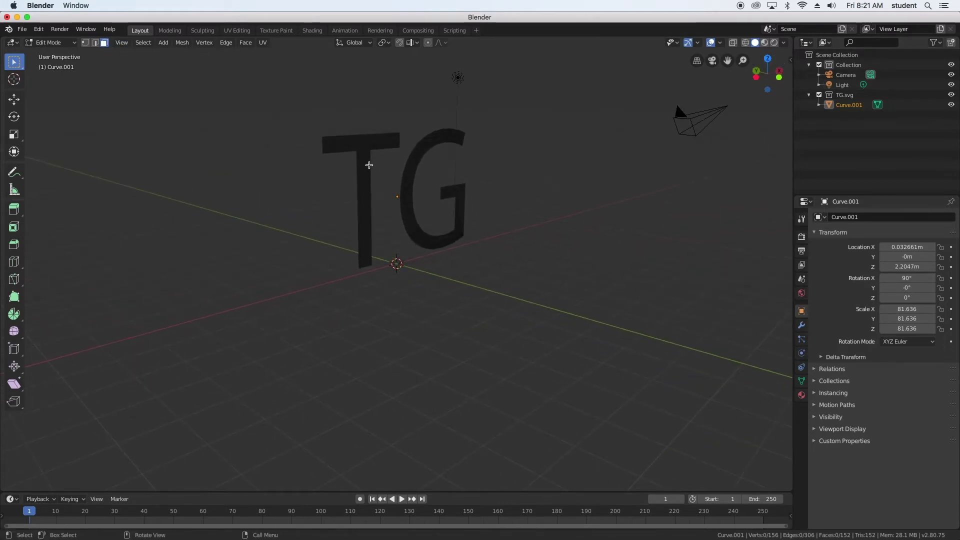
pyautogui.press('a')
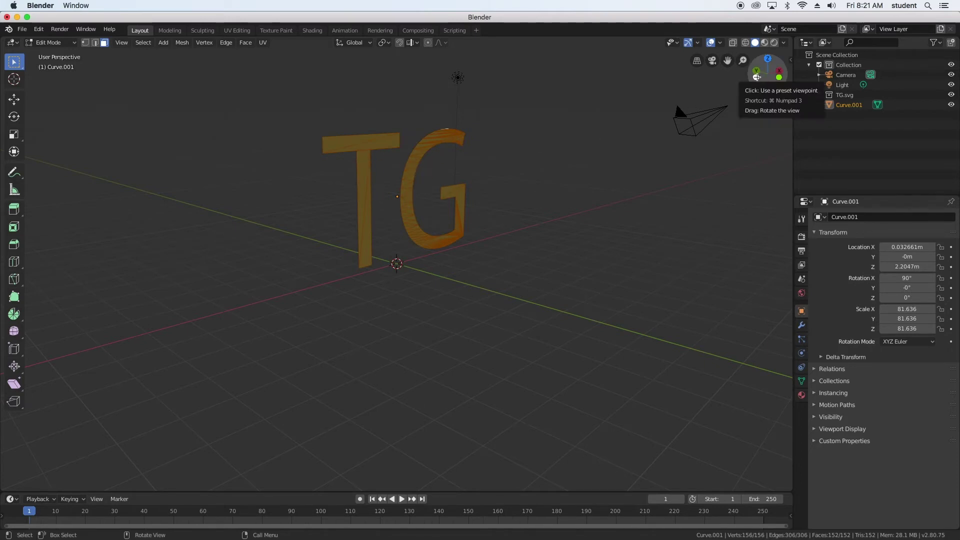
pyautogui.moveTo(754, 79); pyautogui.dragTo(723, 81)
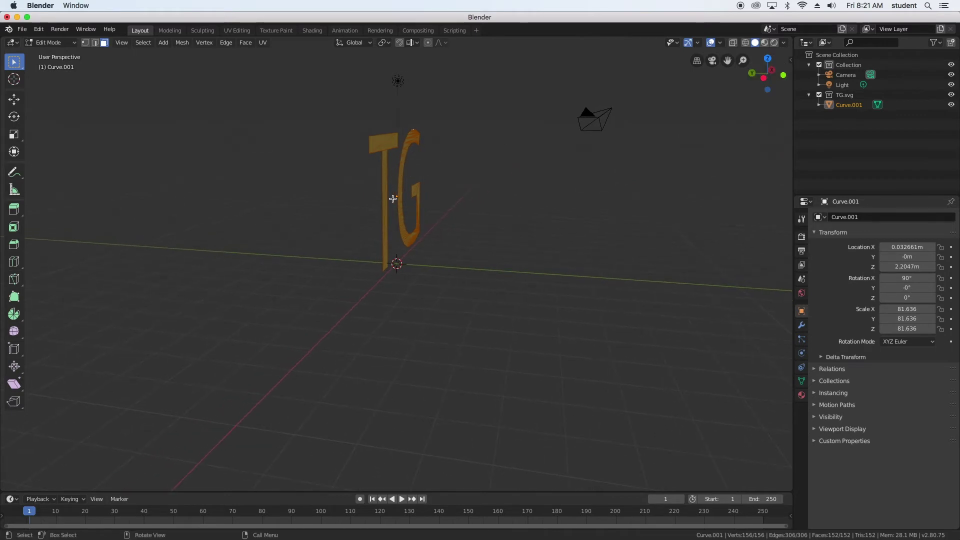
pyautogui.press('e')
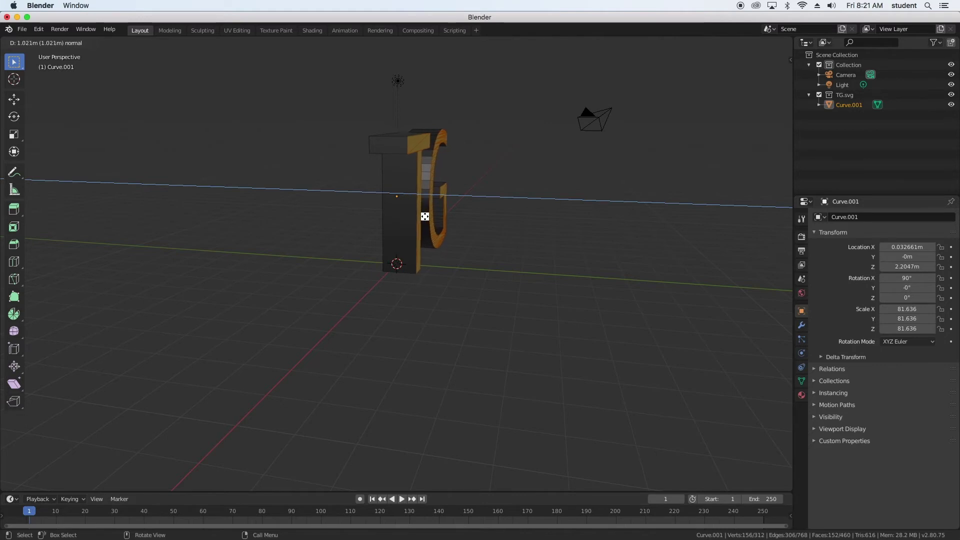
pyautogui.click(424, 216)
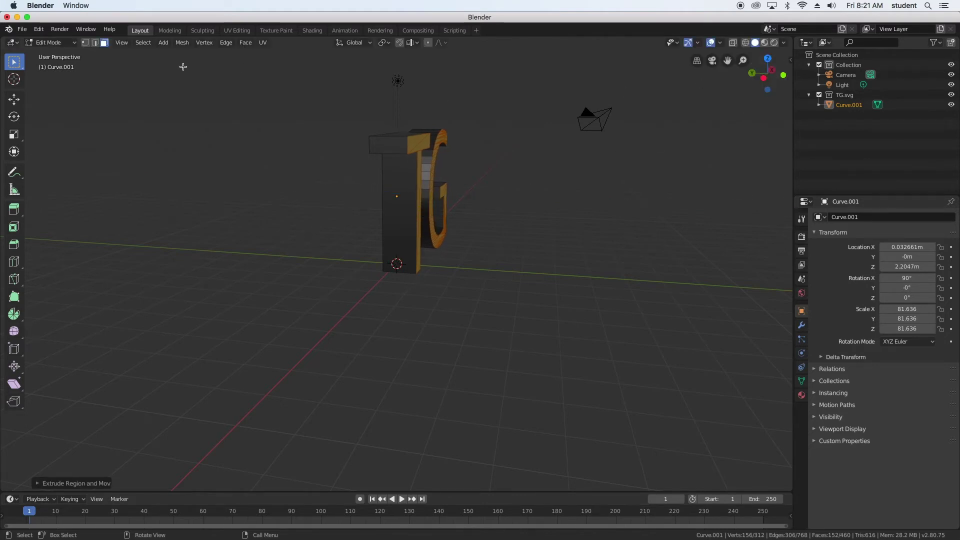
pyautogui.click(63, 42)
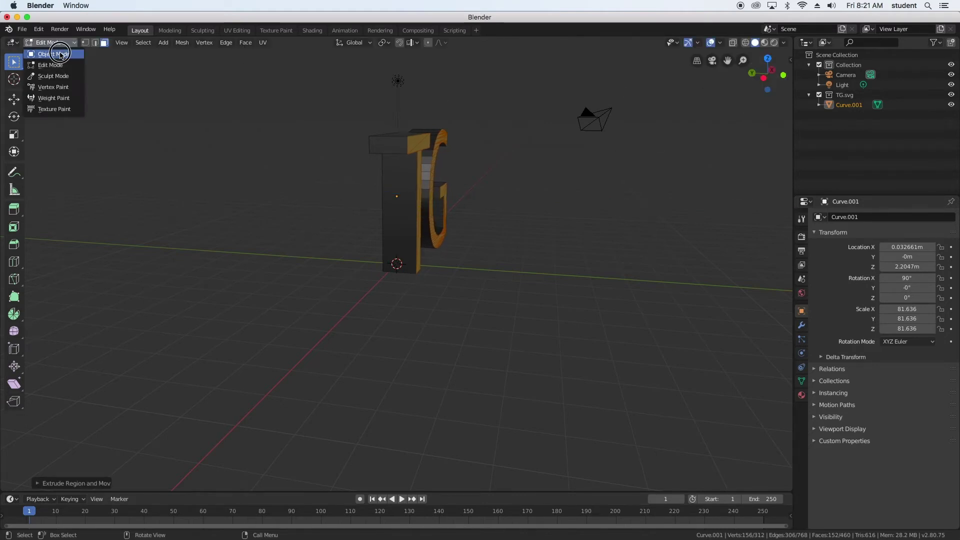
pyautogui.click(57, 51)
# - In the Shading workspace, unlink the SVGMat material from the TG mesh and create a new material for it
pyautogui.moveTo(754, 85); pyautogui.dragTo(774, 96)
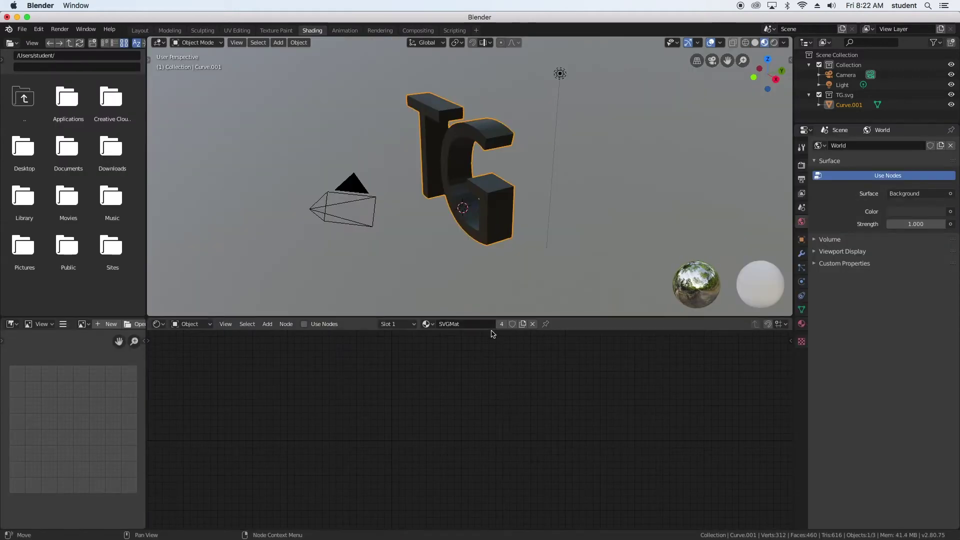
pyautogui.click(429, 325)
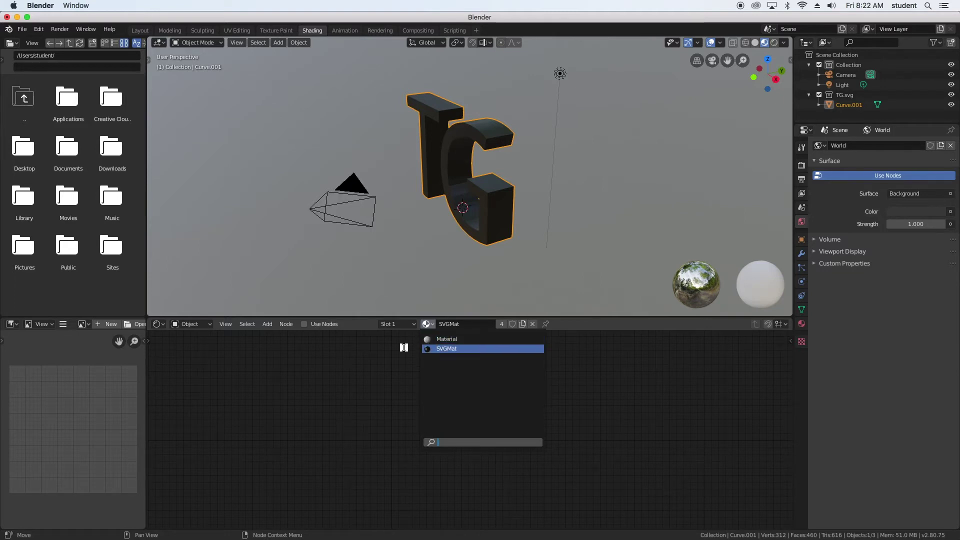
pyautogui.click(416, 342)
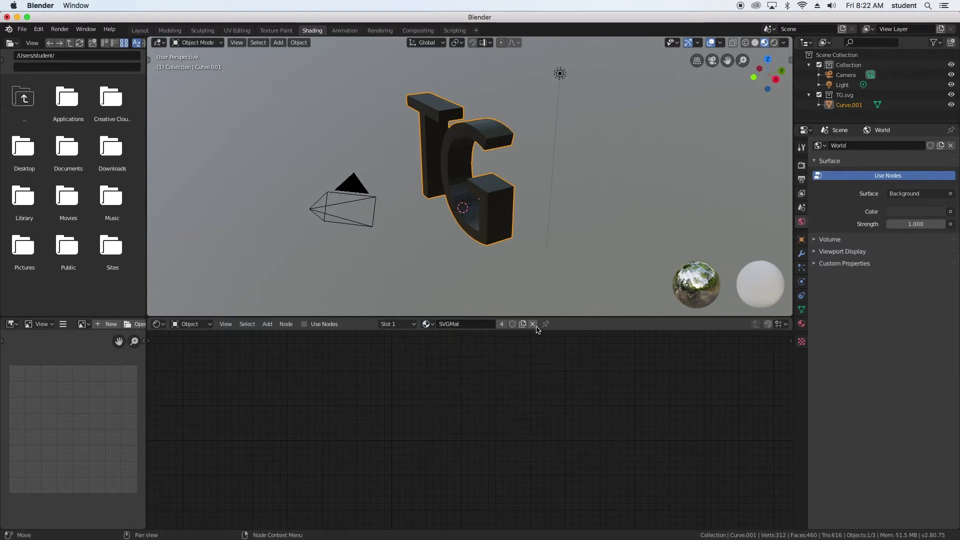
pyautogui.click(532, 325)
pyautogui.click(492, 325)
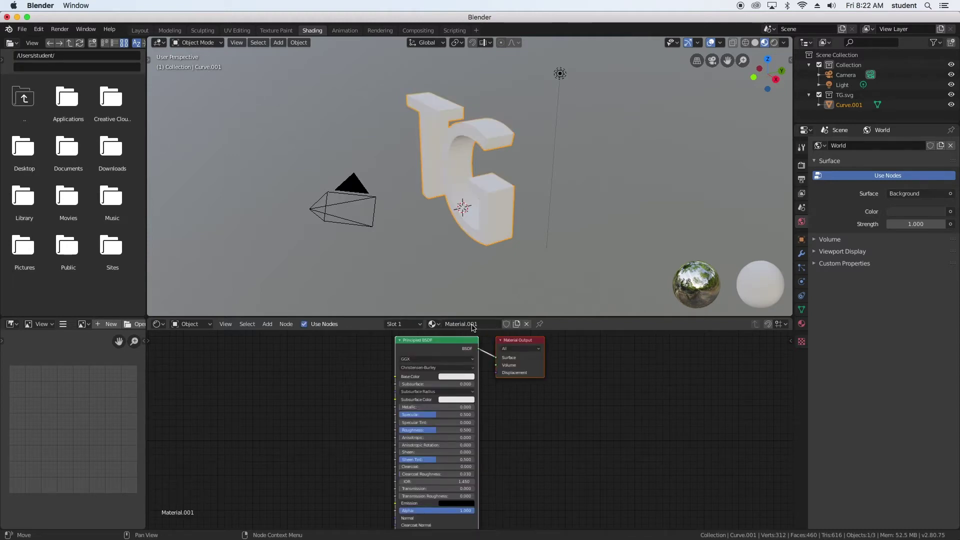
# - Rename the TG mesh's new material as chrome
pyautogui.doubleClick(473, 326)
pyautogui.moveTo(468, 326); pyautogui.dragTo(438, 331)
pyautogui.write('c')
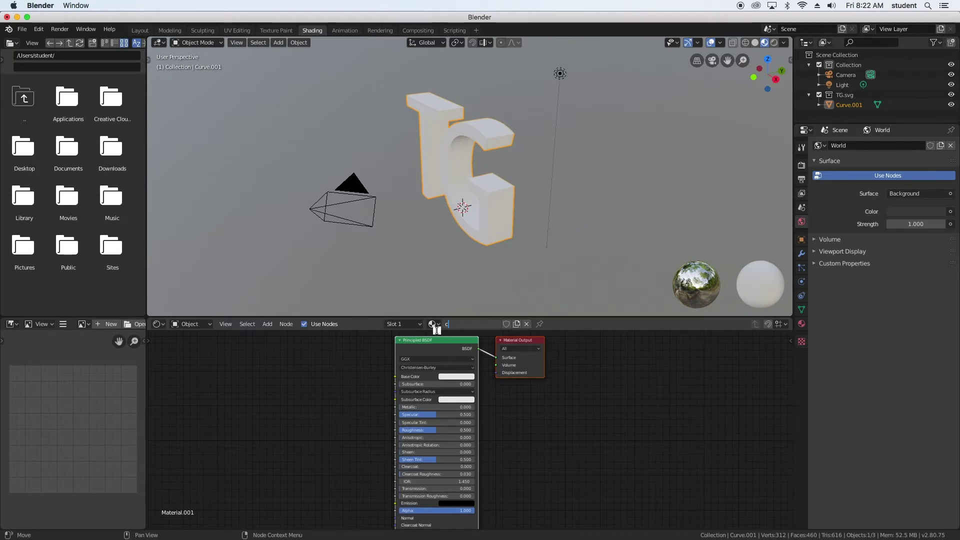
pyautogui.write('hrome')
pyautogui.press('Return')
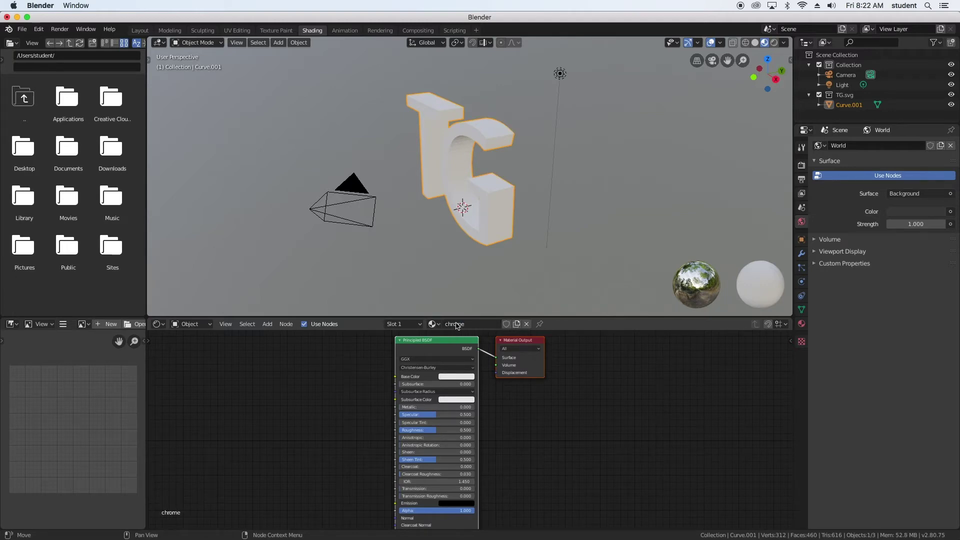
# - Move the Material Output node farther right and delete the Principled BSDF node from the chrome material
pyautogui.click(520, 340)
pyautogui.moveTo(520, 341); pyautogui.dragTo(609, 343)
pyautogui.click(438, 342)
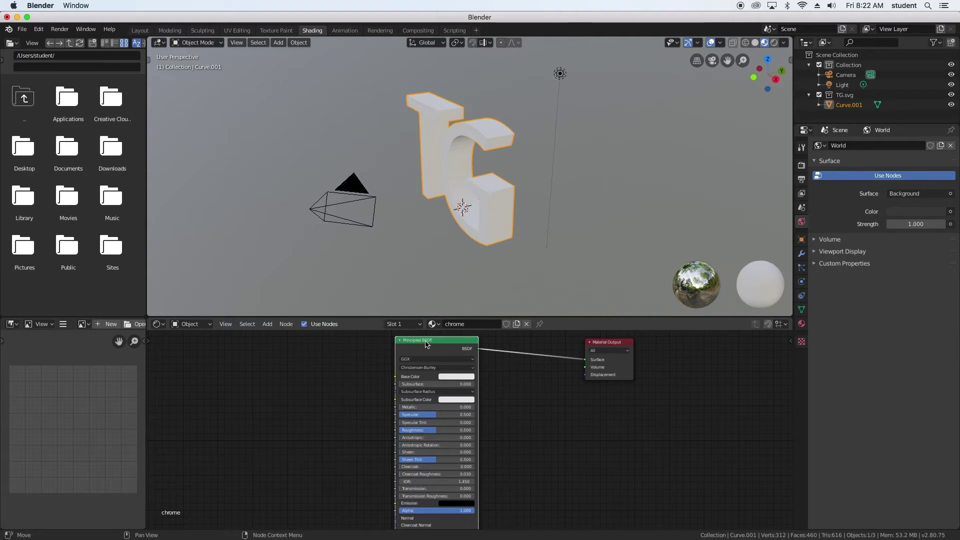
pyautogui.rightClick(425, 344)
pyautogui.click(431, 345)
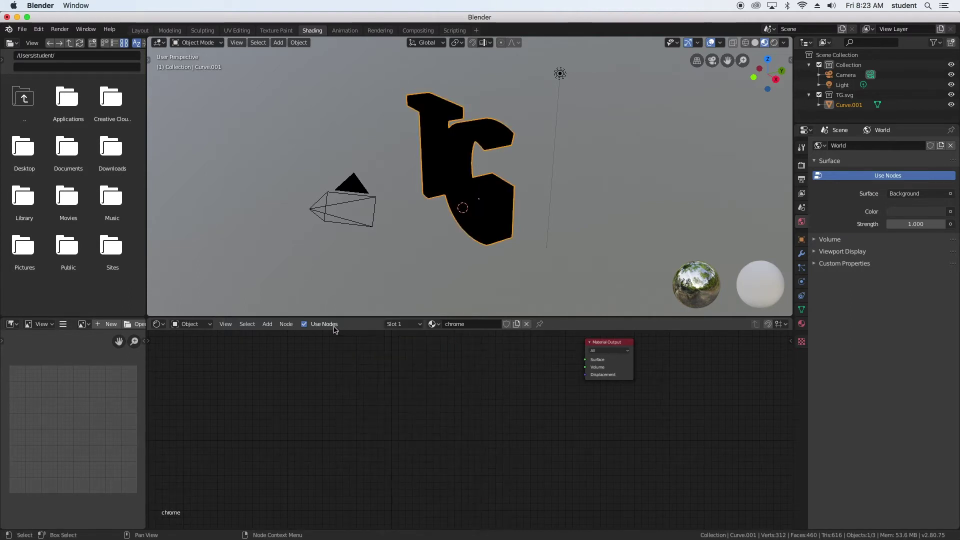
# - Add a Glossy BSDF shader to the chrome material and connect its BSDF output to the Material Output's Surface
pyautogui.click(267, 324)
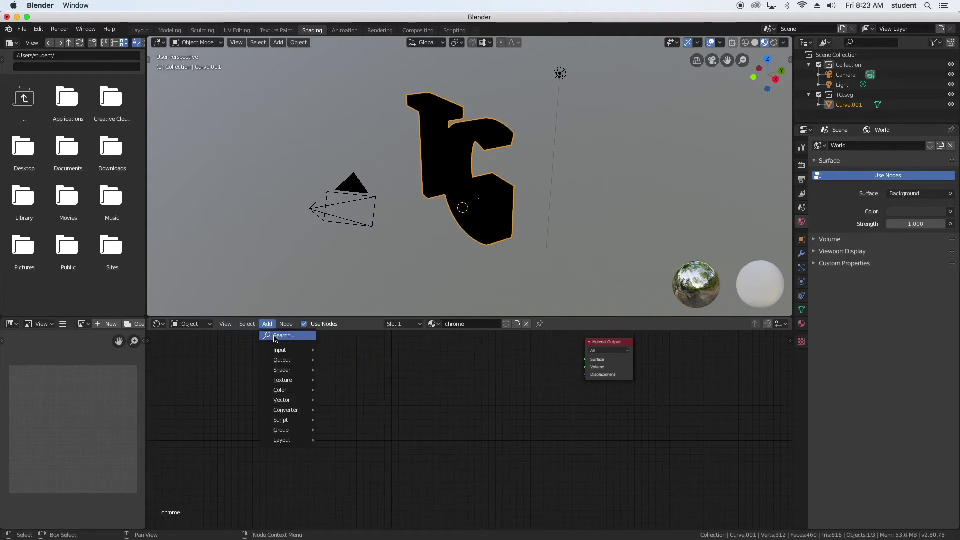
pyautogui.moveTo(287, 372)
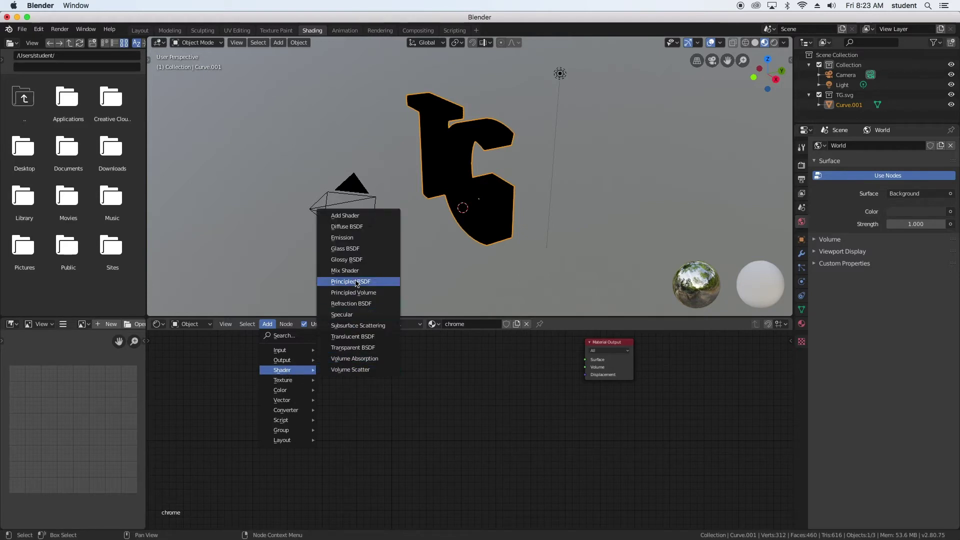
pyautogui.click(371, 260)
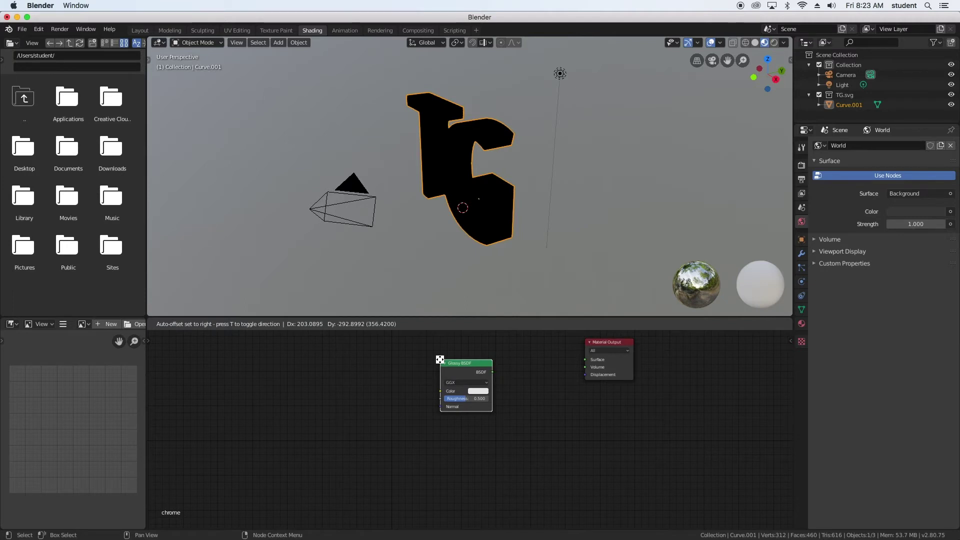
pyautogui.click(439, 360)
pyautogui.moveTo(483, 366); pyautogui.dragTo(467, 350)
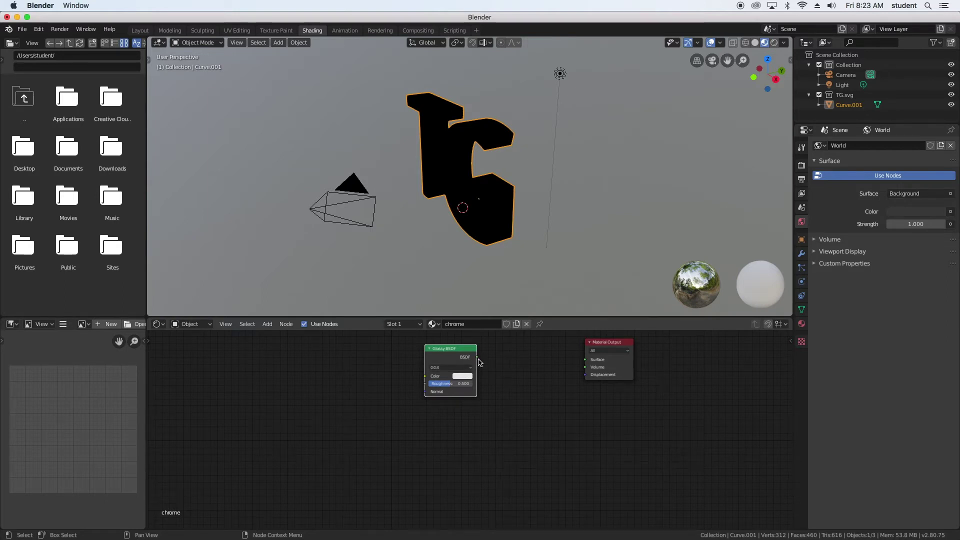
pyautogui.moveTo(477, 357); pyautogui.dragTo(586, 360)
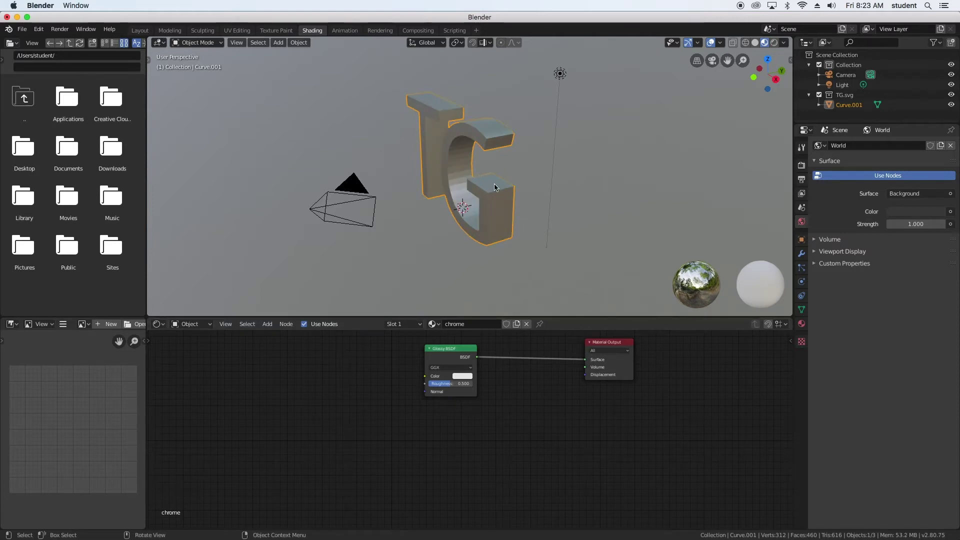
# - Set the Glossy BSDF's roughness to 0 and move the node close to the Material Output
pyautogui.moveTo(481, 169); pyautogui.dragTo(791, 81, button='middle')
pyautogui.scroll(2, 448, 387)
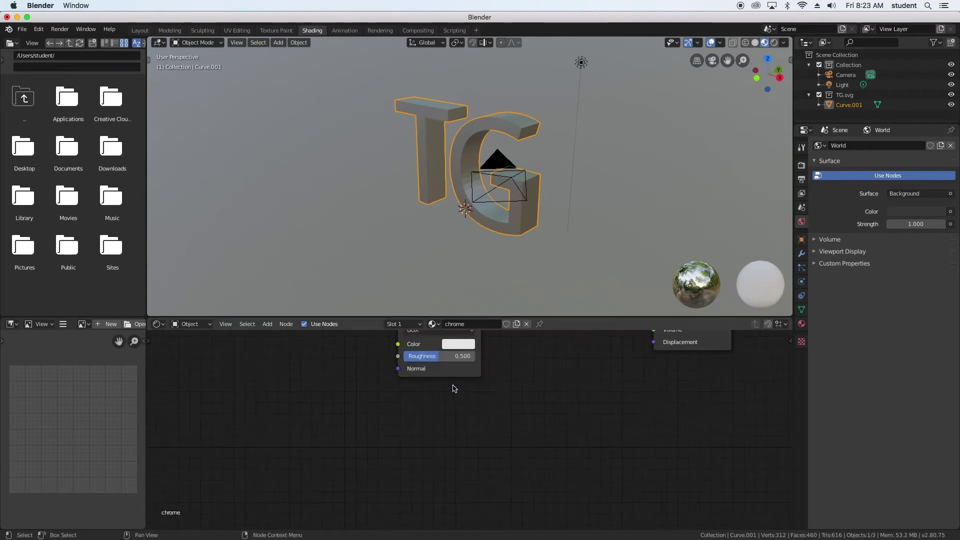
pyautogui.moveTo(789, 438); pyautogui.dragTo(789, 375)
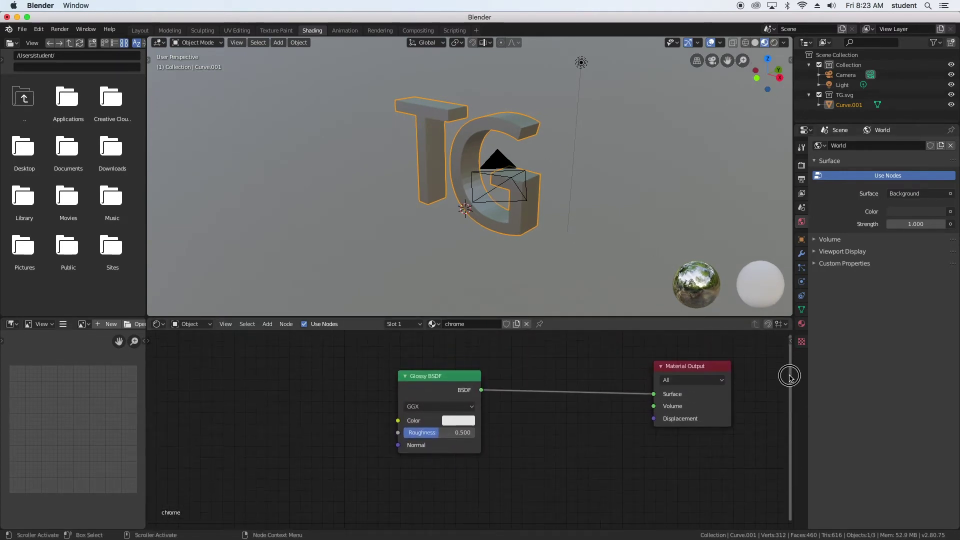
pyautogui.moveTo(460, 436); pyautogui.dragTo(425, 436)
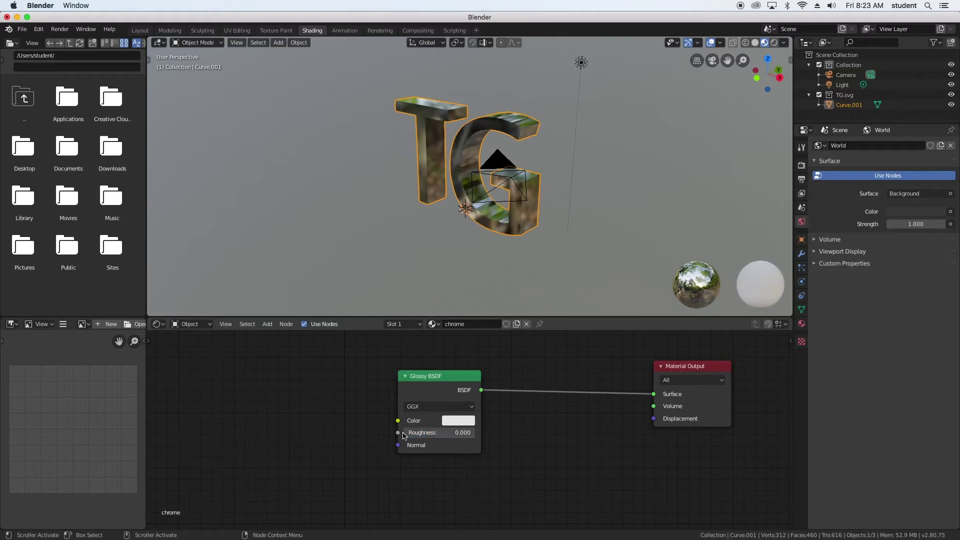
pyautogui.moveTo(475, 375); pyautogui.dragTo(604, 353)
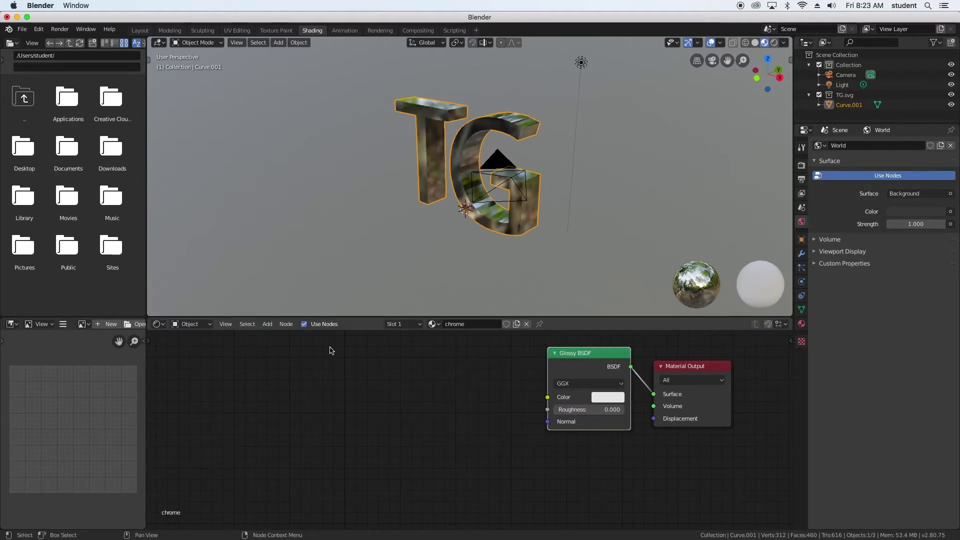
# - Add a ColorRamp node and connect its Color output to the Glossy BSDF's Color input
pyautogui.click(267, 324)
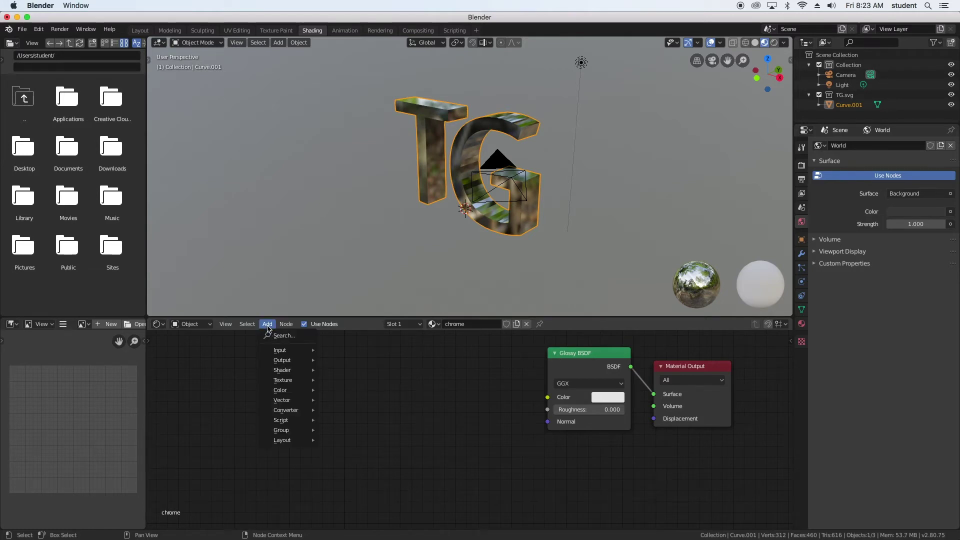
pyautogui.moveTo(286, 350)
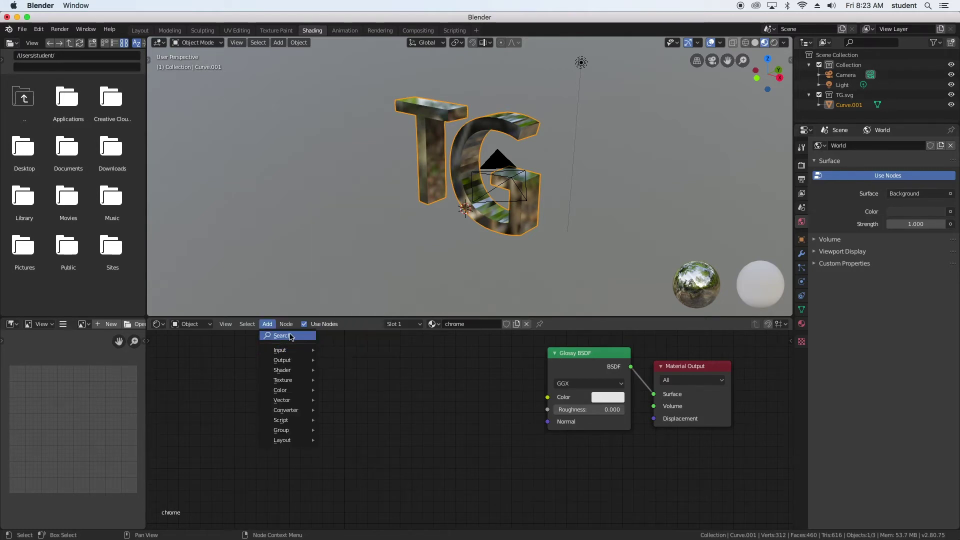
pyautogui.click(292, 336)
pyautogui.write('colo')
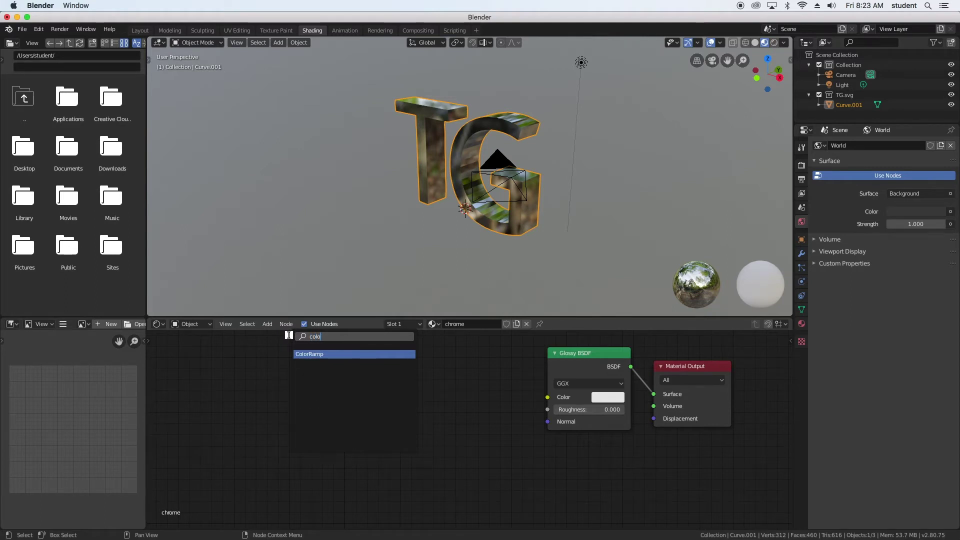
pyautogui.click(321, 353)
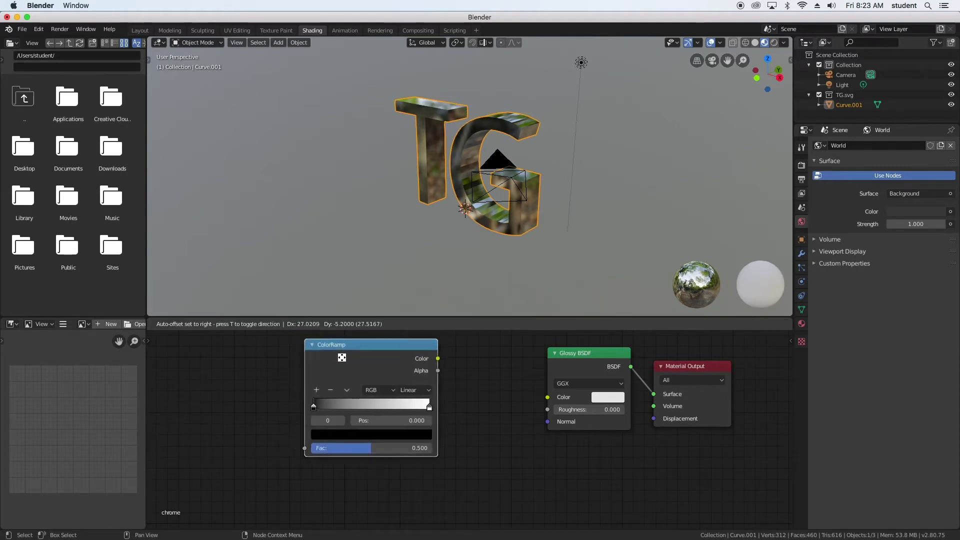
pyautogui.click(360, 365)
pyautogui.moveTo(458, 365); pyautogui.dragTo(548, 397)
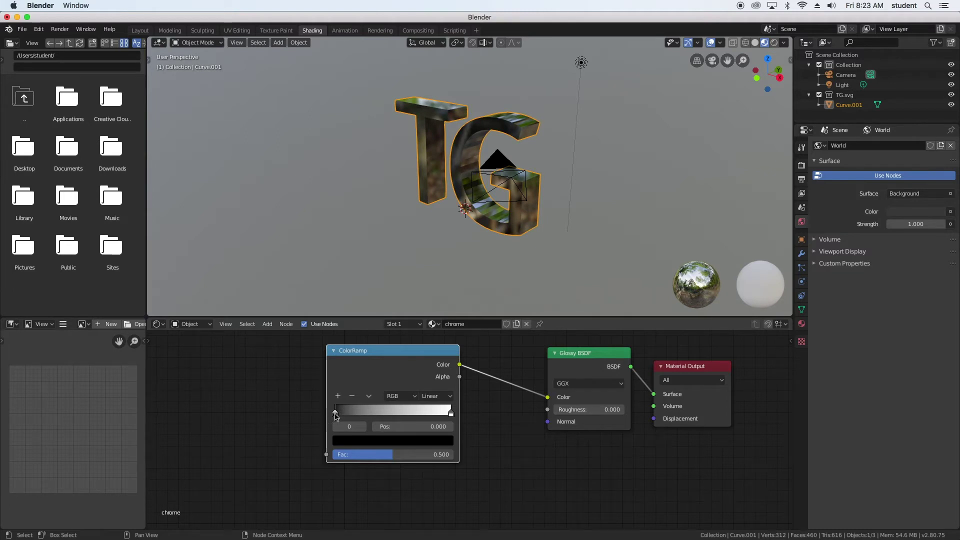
# - Change the ColorRamp's black stop at position 0 to white so that both stops are white
pyautogui.click(364, 442)
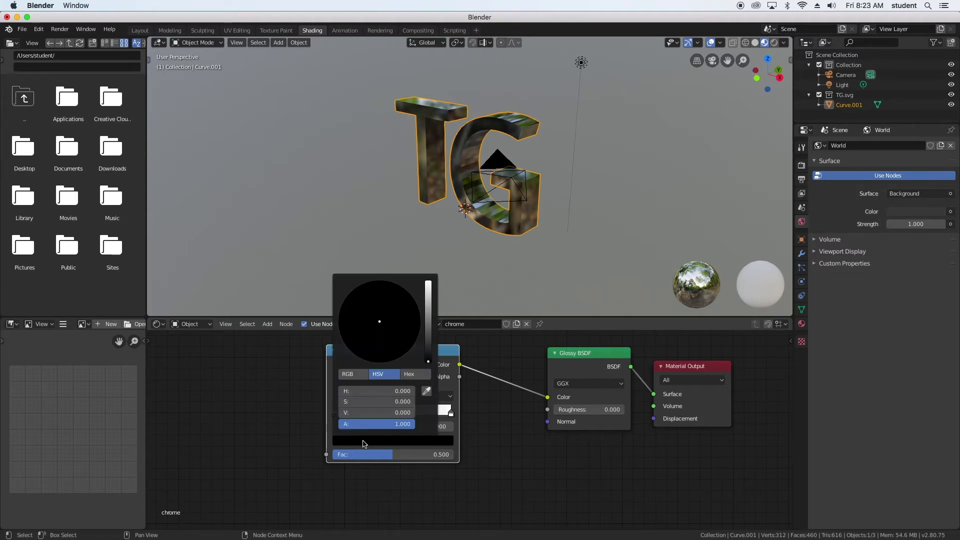
pyautogui.moveTo(428, 361); pyautogui.dragTo(428, 281)
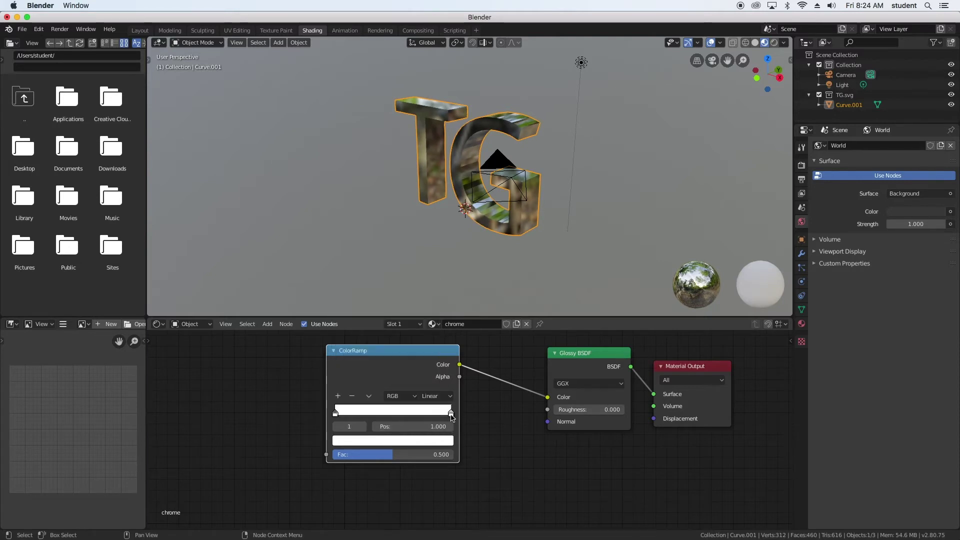
pyautogui.click(436, 441)
# - Move the ColorRamp closer to the Glossy BSDF and collapse the ColorRamp, Glossy BSDF and Material Output nodes
pyautogui.moveTo(428, 340); pyautogui.dragTo(488, 360)
pyautogui.click(390, 357)
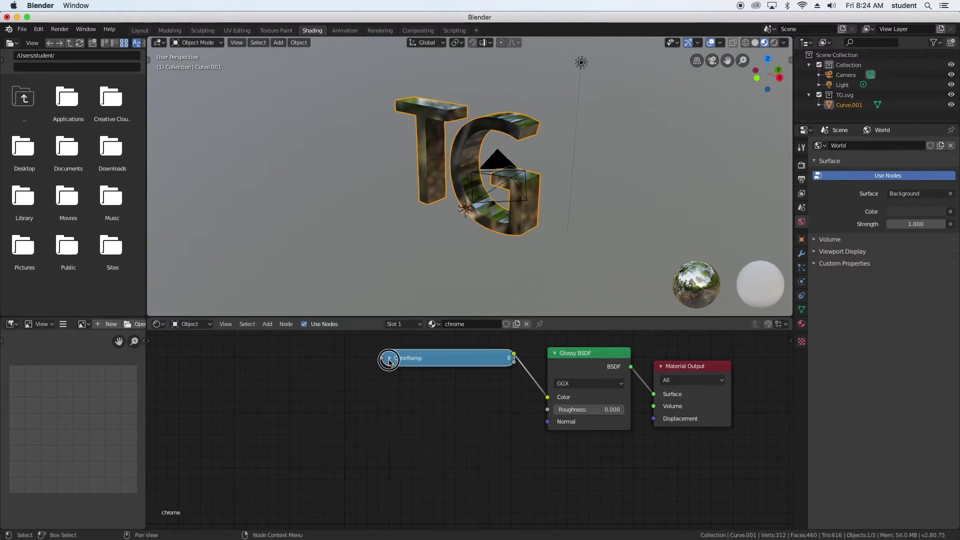
pyautogui.click(554, 352)
pyautogui.click(662, 366)
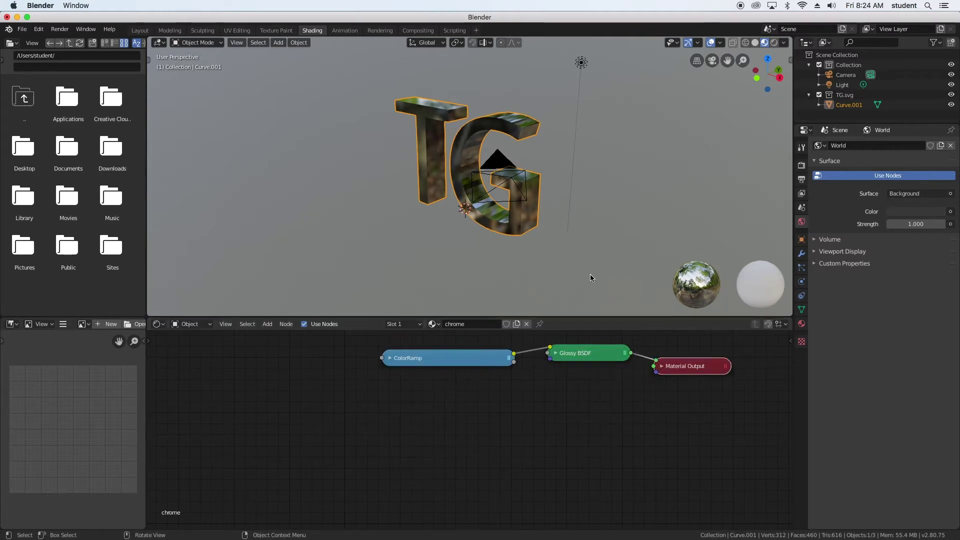
# - In the Layout workspace, switch the viewport to Rendered shading and deselect the TG mesh
pyautogui.click(139, 31)
pyautogui.moveTo(768, 79)
pyautogui.mouseDown()
pyautogui.moveTo(745, 83)
pyautogui.moveTo(766, 59)
pyautogui.mouseUp()
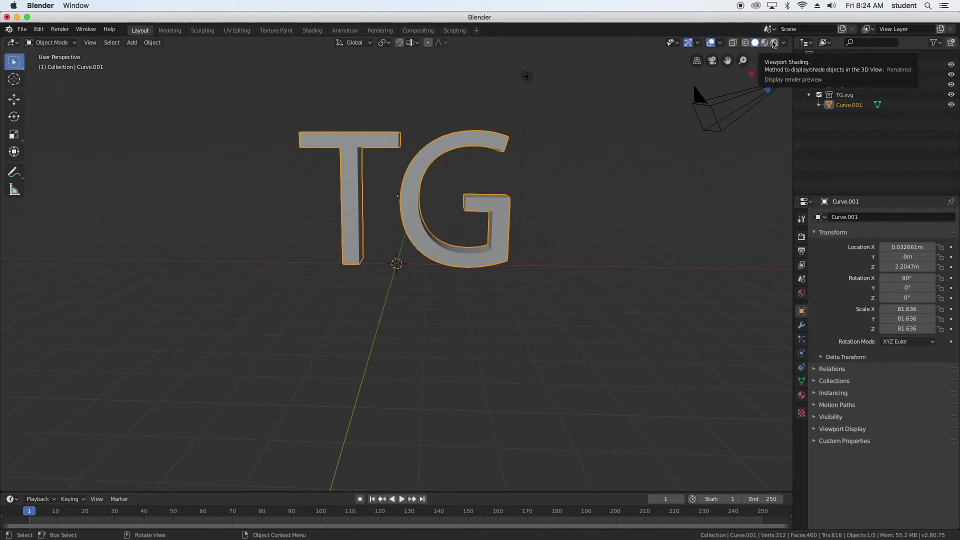
pyautogui.click(774, 43)
pyautogui.moveTo(765, 76)
pyautogui.mouseDown()
pyautogui.moveTo(811, 129)
pyautogui.moveTo(801, 77)
pyautogui.moveTo(772, 79)
pyautogui.mouseUp()
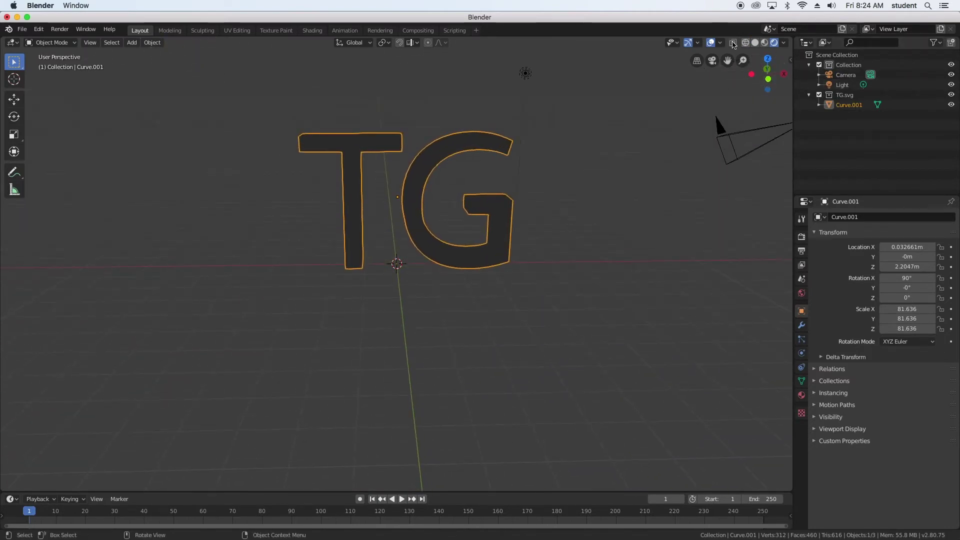
pyautogui.click(711, 43)
pyautogui.moveTo(767, 74); pyautogui.dragTo(803, 86)
pyautogui.click(710, 43)
pyautogui.click(634, 143)
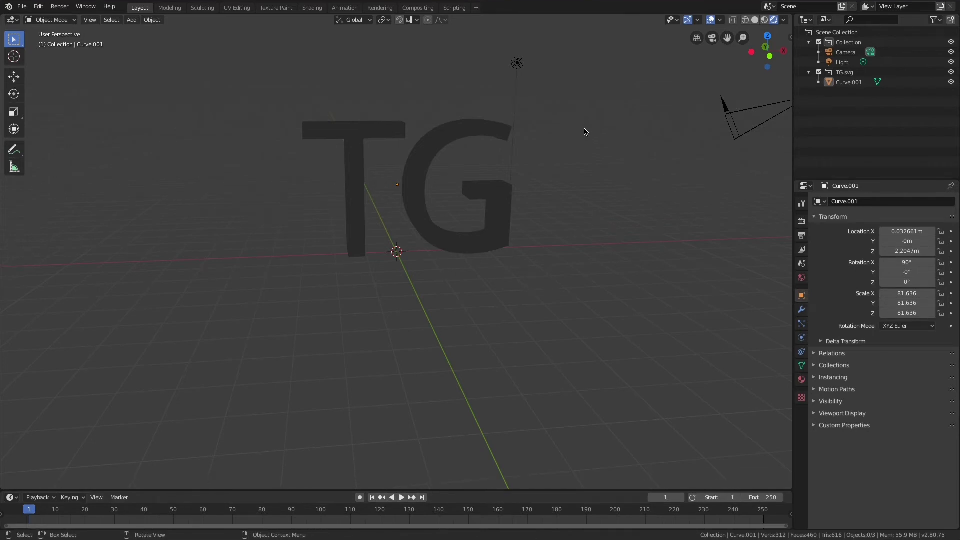
# - Give the world background color an Environment Texture using carousel_hdri-skies_1920.jpg from the Desktop
pyautogui.click(804, 279)
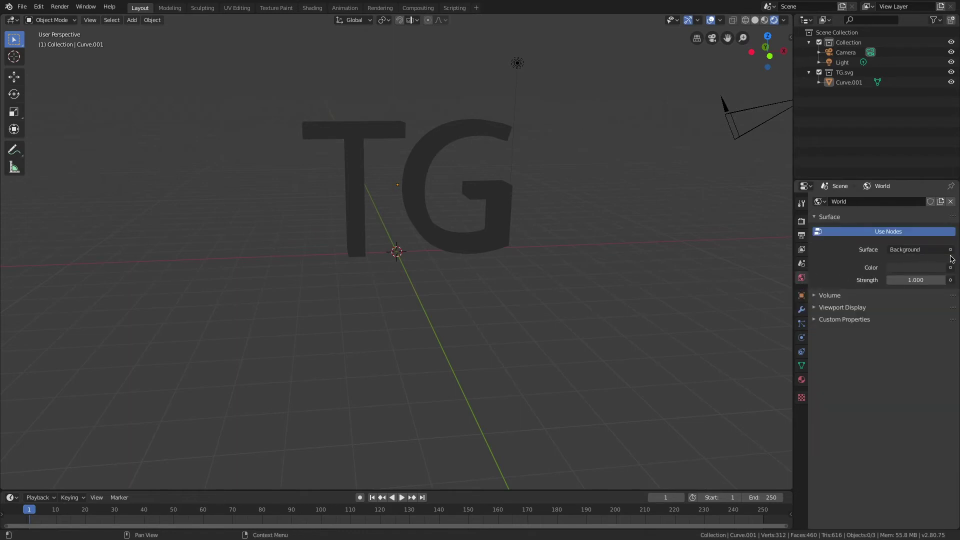
pyautogui.click(950, 267)
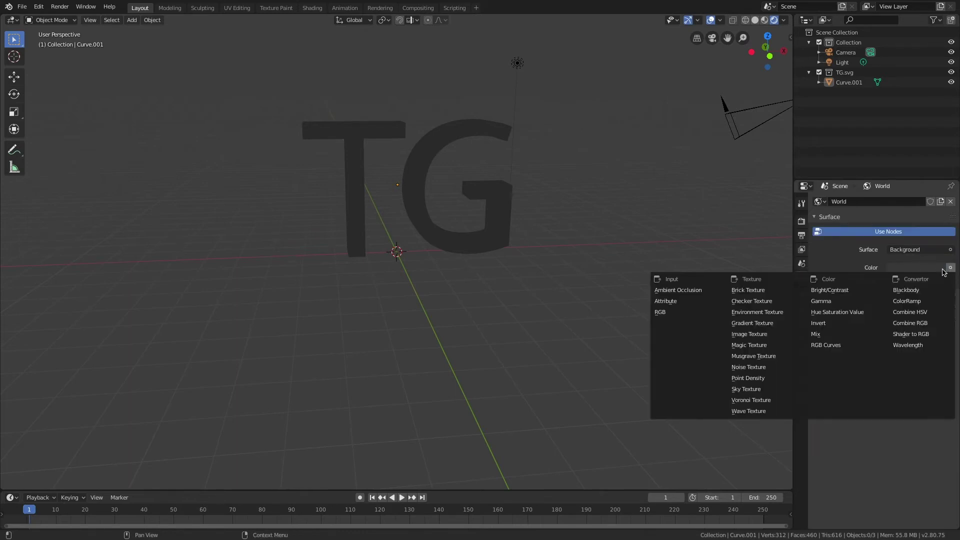
pyautogui.click(773, 312)
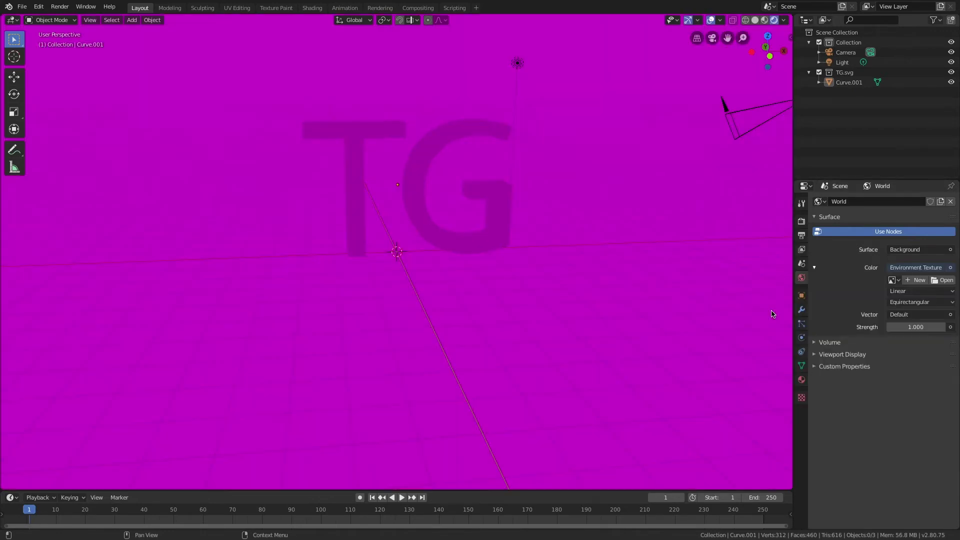
pyautogui.click(942, 281)
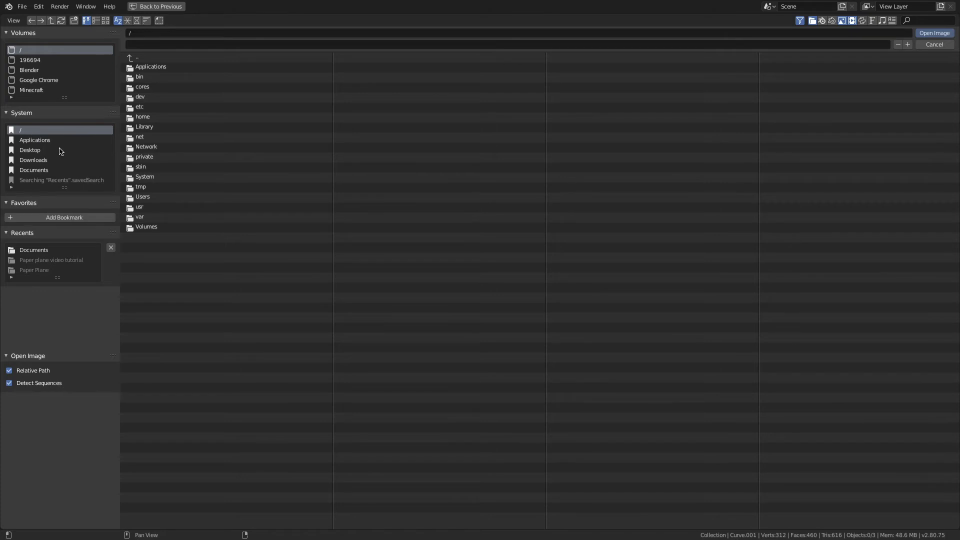
pyautogui.click(30, 150)
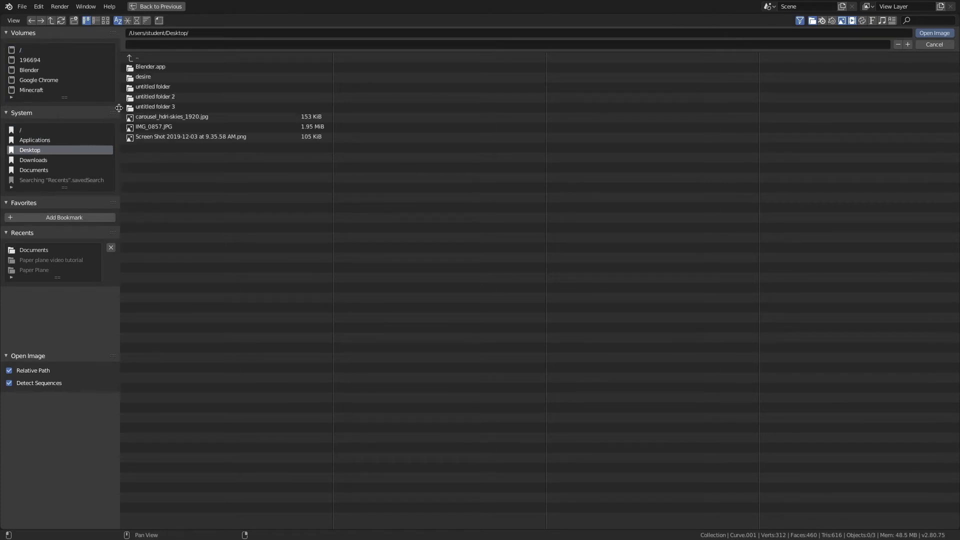
pyautogui.click(164, 118)
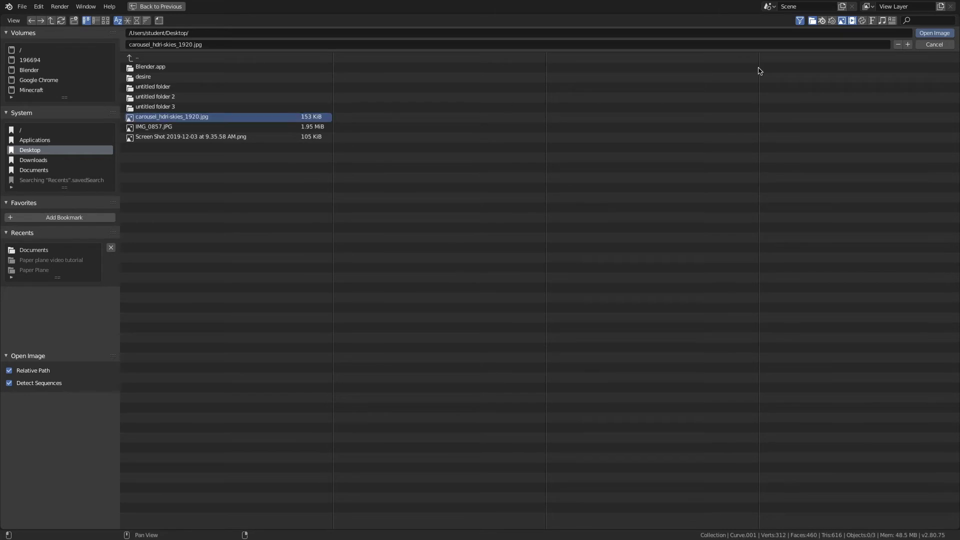
pyautogui.click(934, 34)
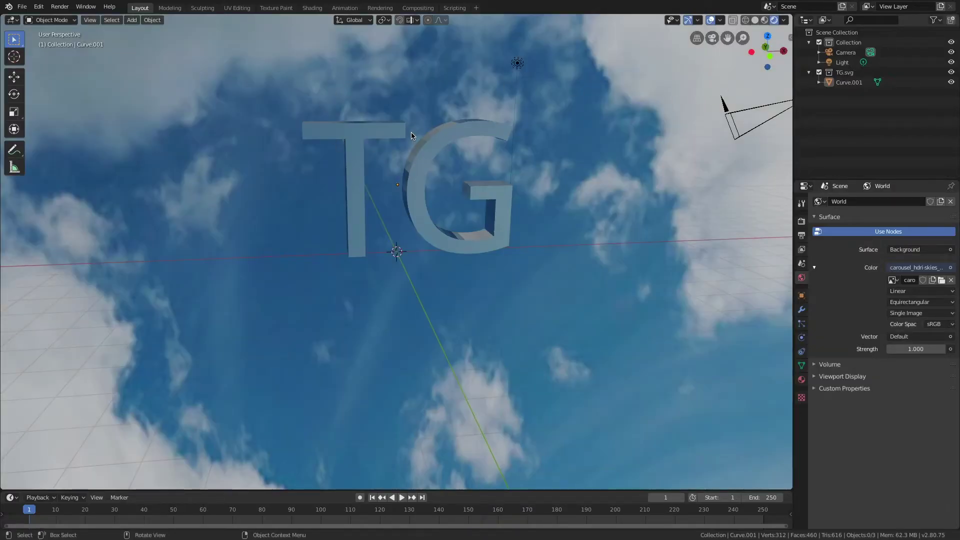
pyautogui.moveTo(771, 75)
pyautogui.mouseDown()
pyautogui.moveTo(740, 105)
pyautogui.moveTo(795, 102)
pyautogui.moveTo(840, 130)
pyautogui.moveTo(940, 150)
pyautogui.moveTo(830, 117)
pyautogui.moveTo(782, 82)
pyautogui.moveTo(774, 87)
pyautogui.mouseUp()
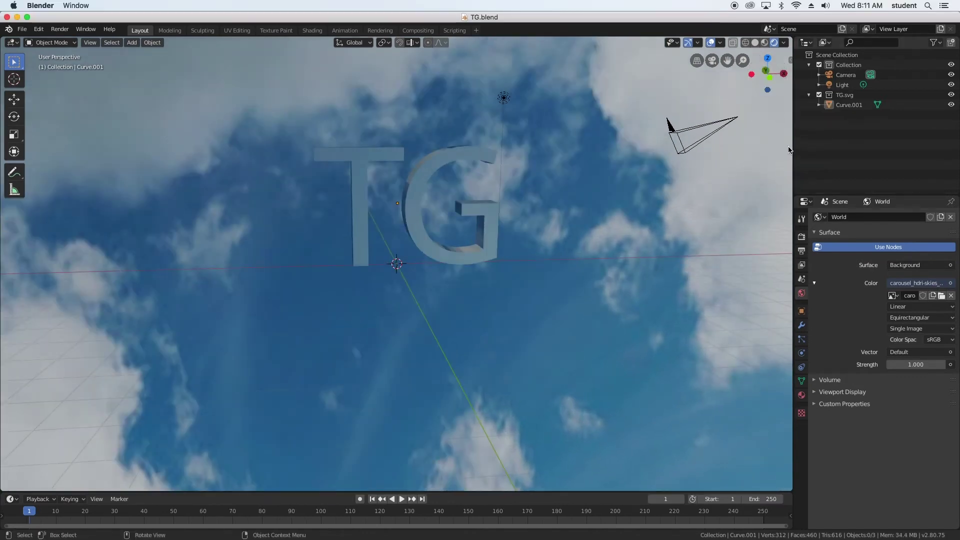
# - Turn on the Transparent option in the render's Film settings to hide the sky behind the TG lettering
pyautogui.click(800, 238)
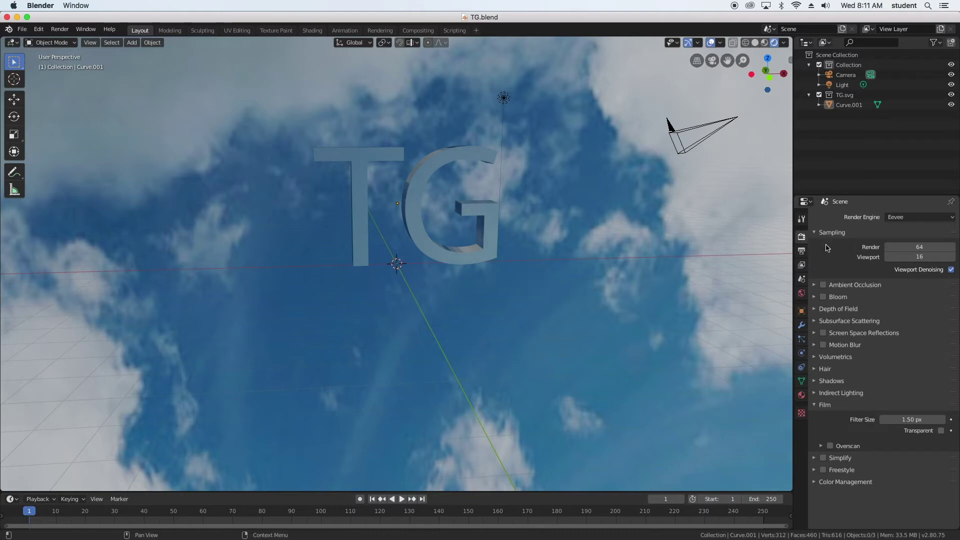
pyautogui.click(829, 405)
pyautogui.click(829, 405)
pyautogui.click(942, 431)
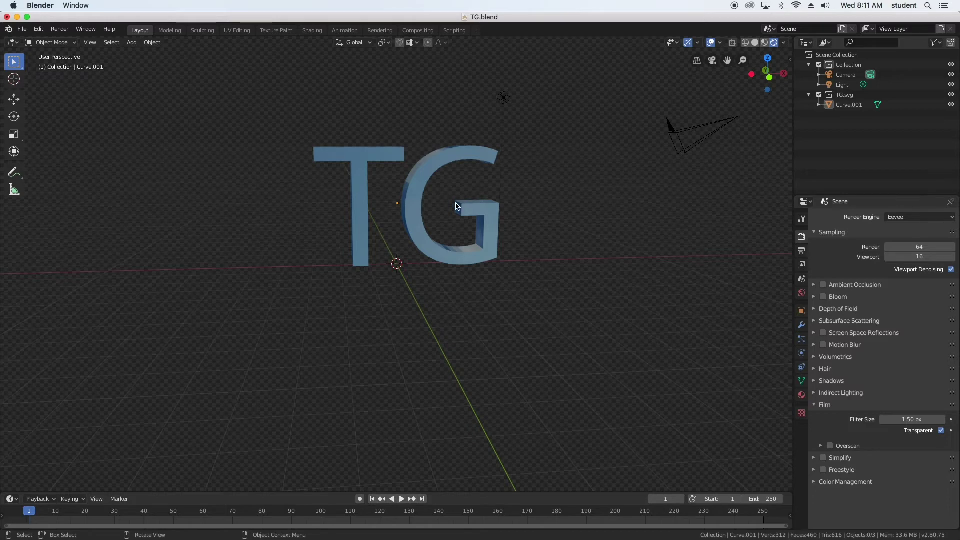
pyautogui.moveTo(687, 113); pyautogui.dragTo(731, 120, button='middle')
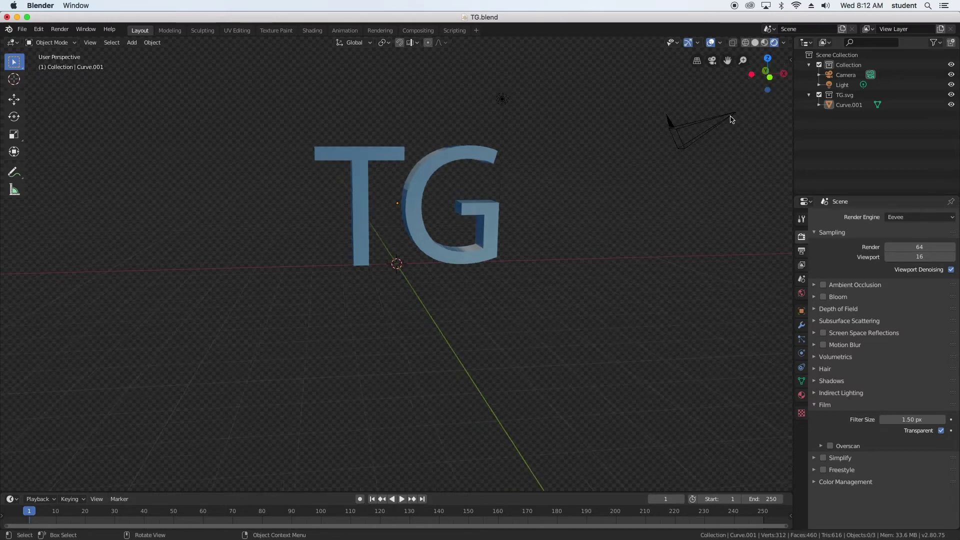
# - Set the camera's location to about -8.65 m in X, 0 m in Y and 0 m in Z
pyautogui.click(735, 117)
pyautogui.moveTo(767, 78); pyautogui.dragTo(783, 103)
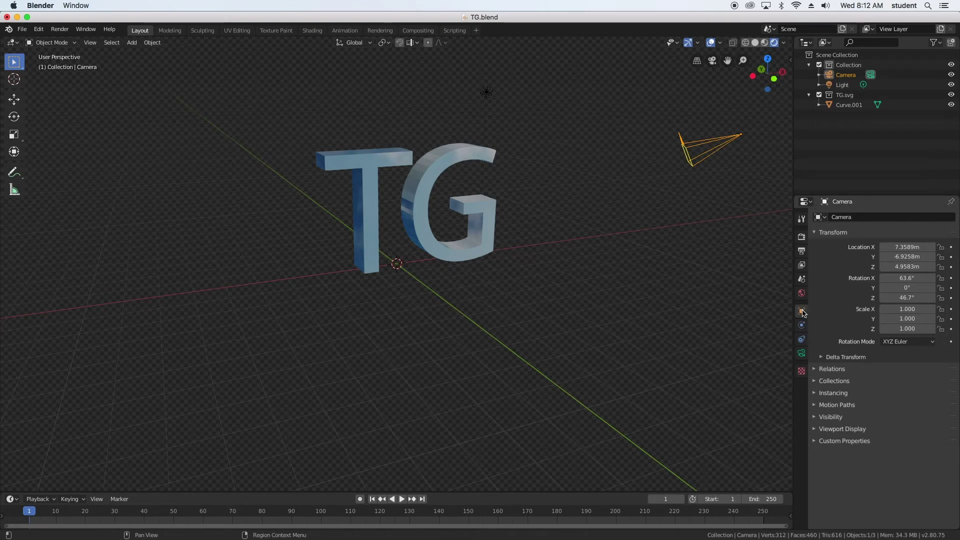
pyautogui.click(904, 266)
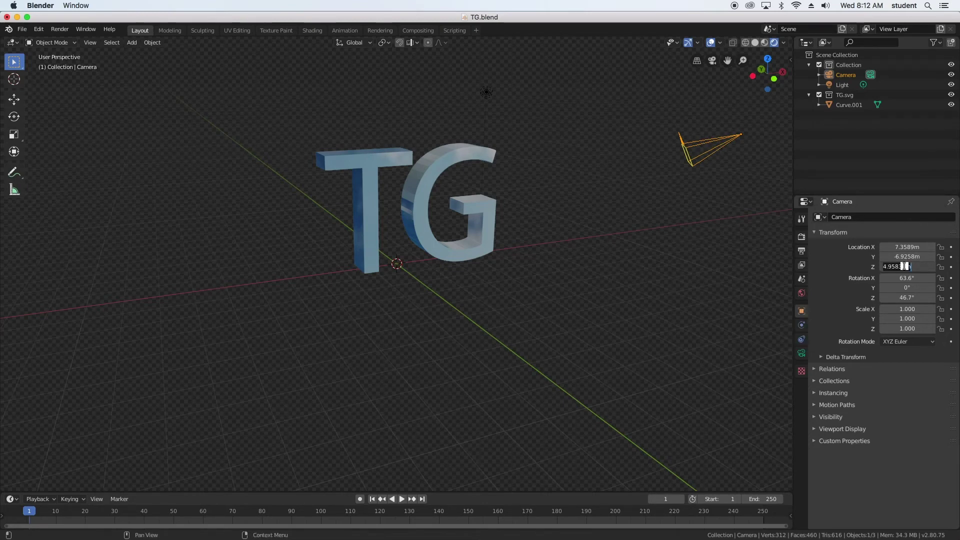
pyautogui.write('0')
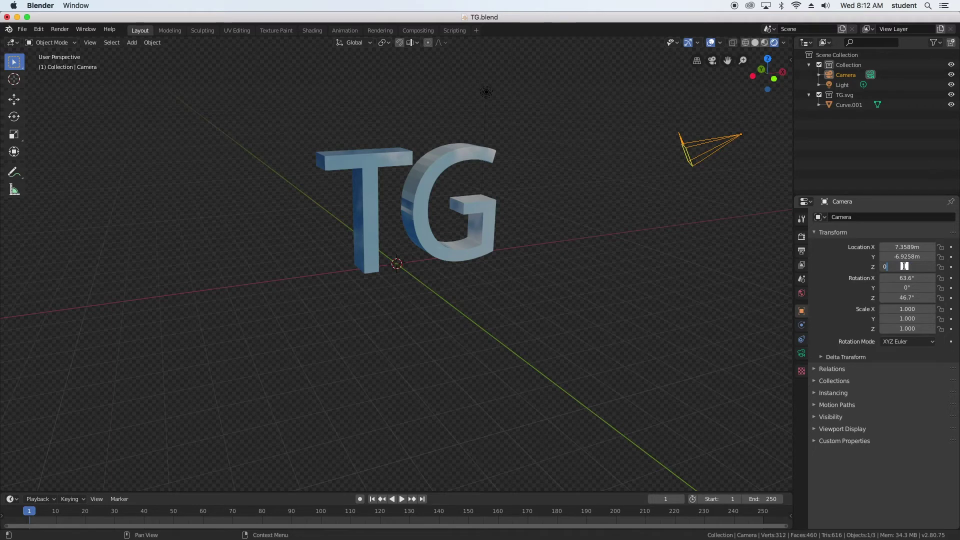
pyautogui.press('Return')
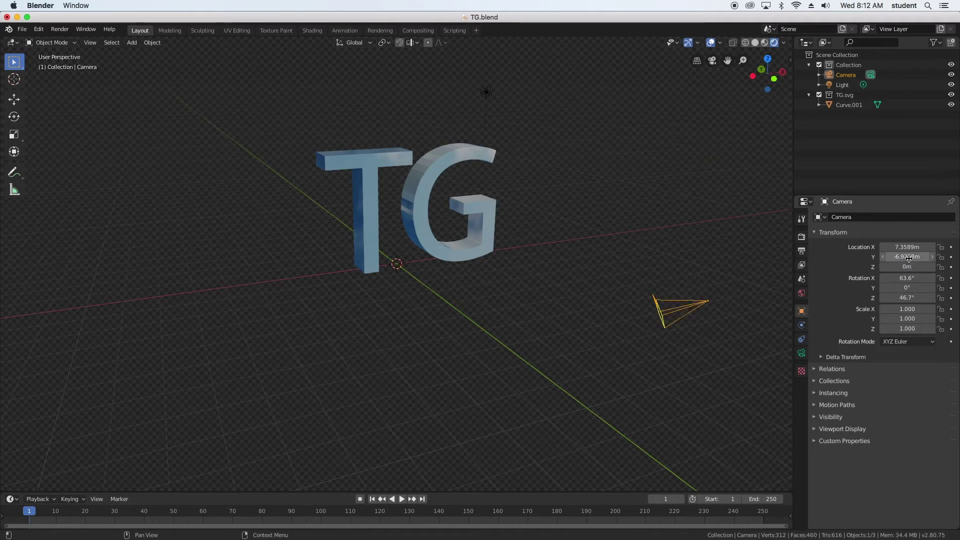
pyautogui.click(908, 257)
pyautogui.write('0')
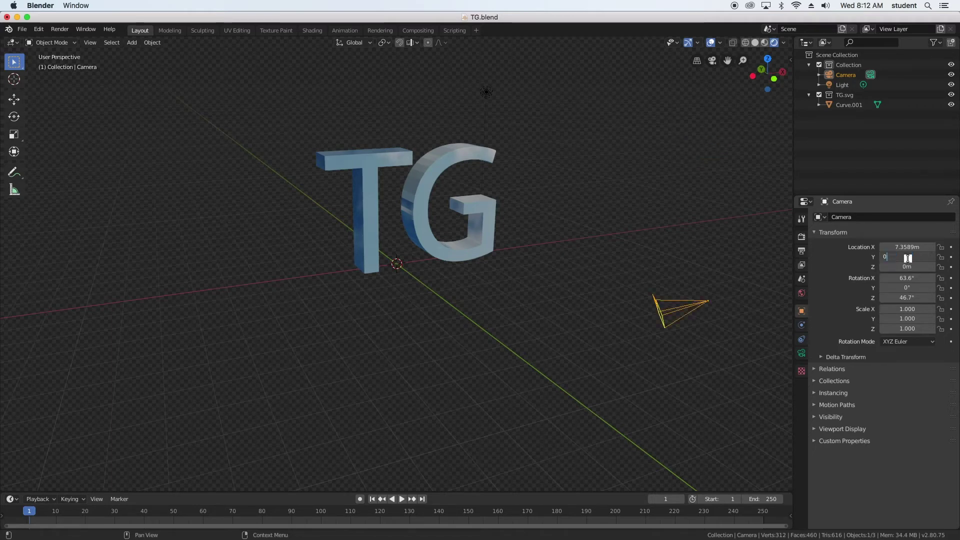
pyautogui.press('Return')
pyautogui.moveTo(903, 251); pyautogui.dragTo(796, 251)
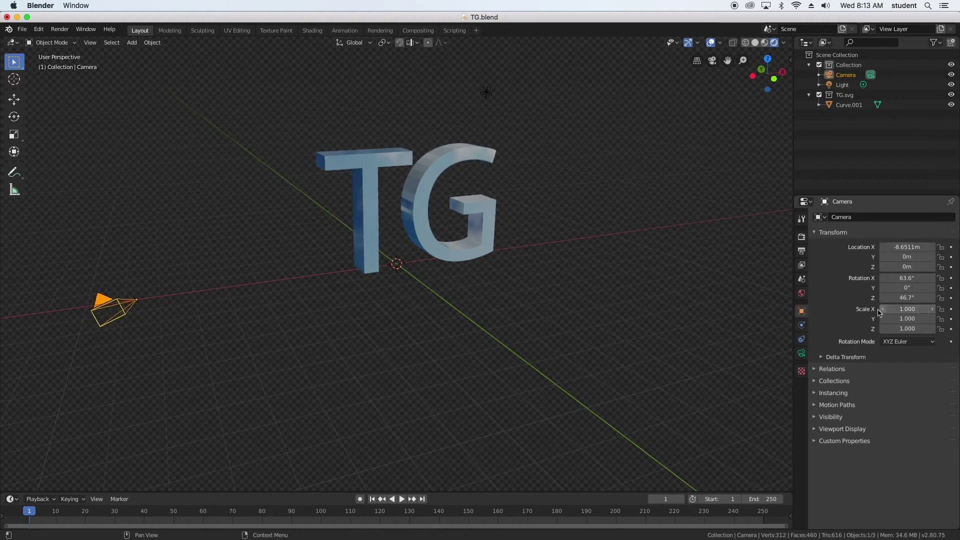
# - Rotate the camera to 90° in X and -90° in Z
pyautogui.click(908, 279)
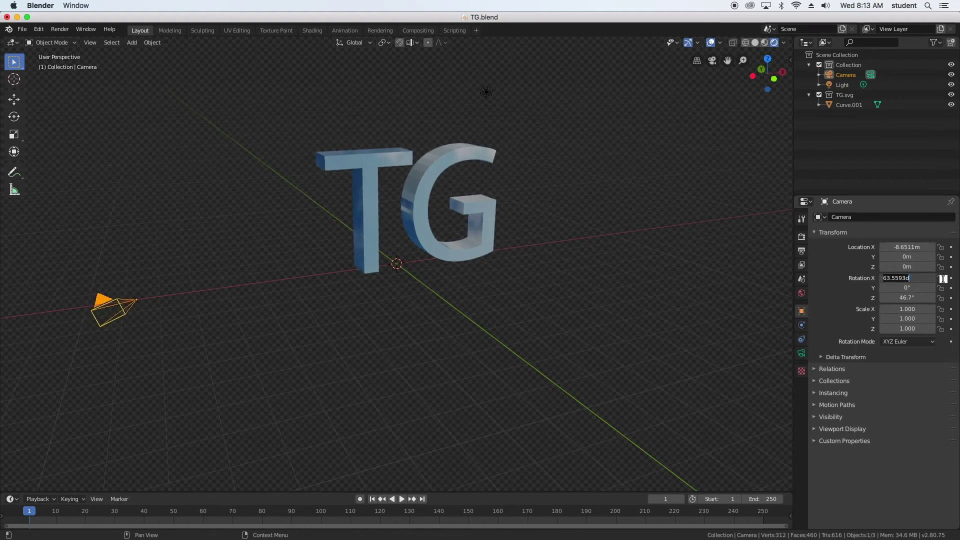
pyautogui.write('90')
pyautogui.press('Return')
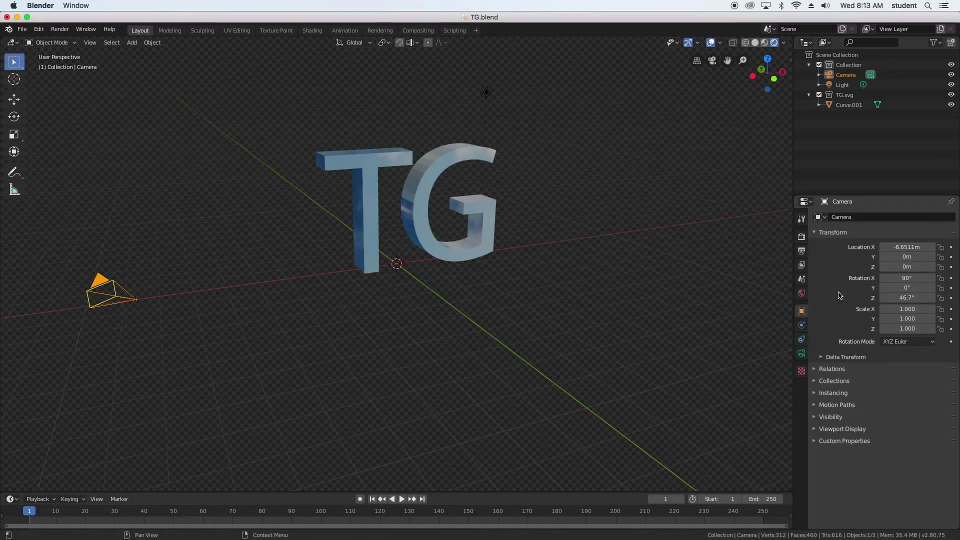
pyautogui.press('Return')
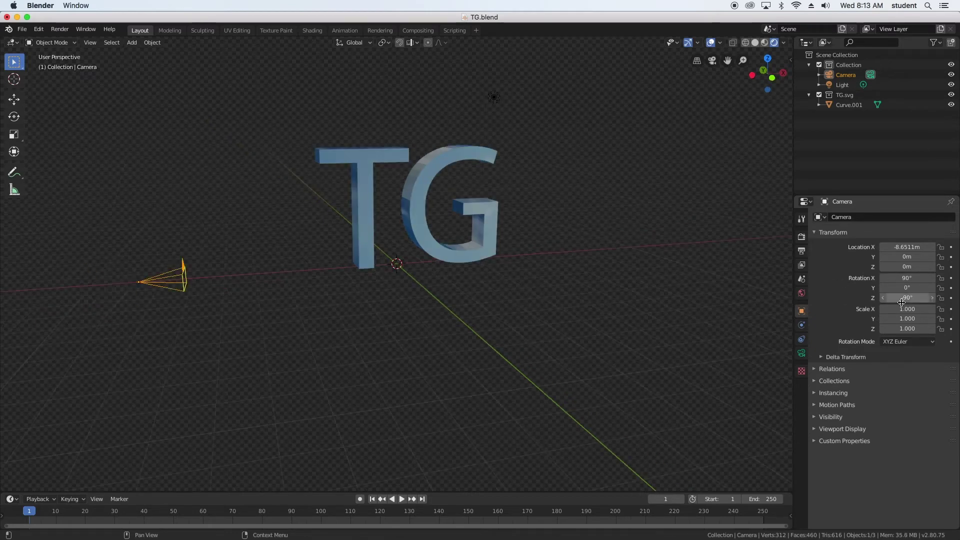
# - Looking through the camera, move the TG mesh about 0.55 m along the Y axis to center it in the frame
pyautogui.click(712, 60)
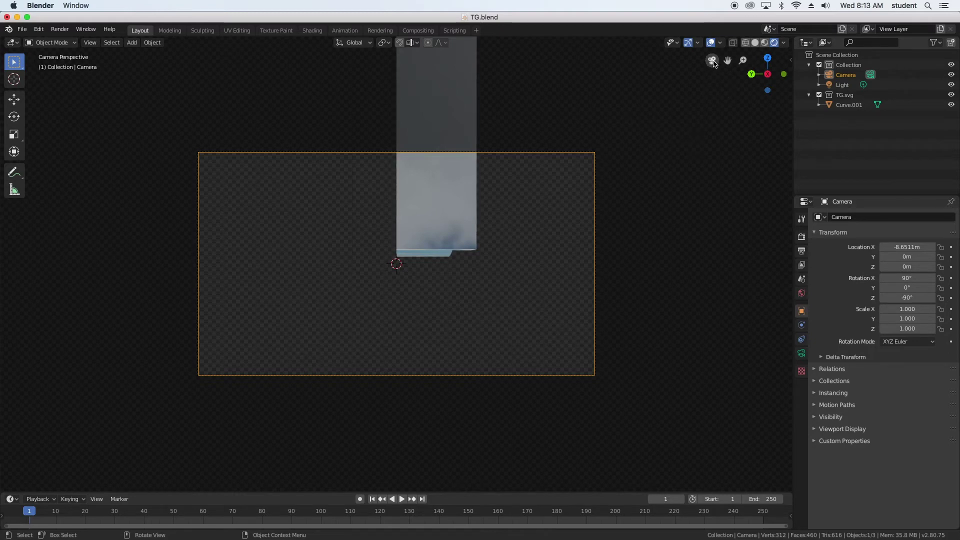
pyautogui.click(449, 208)
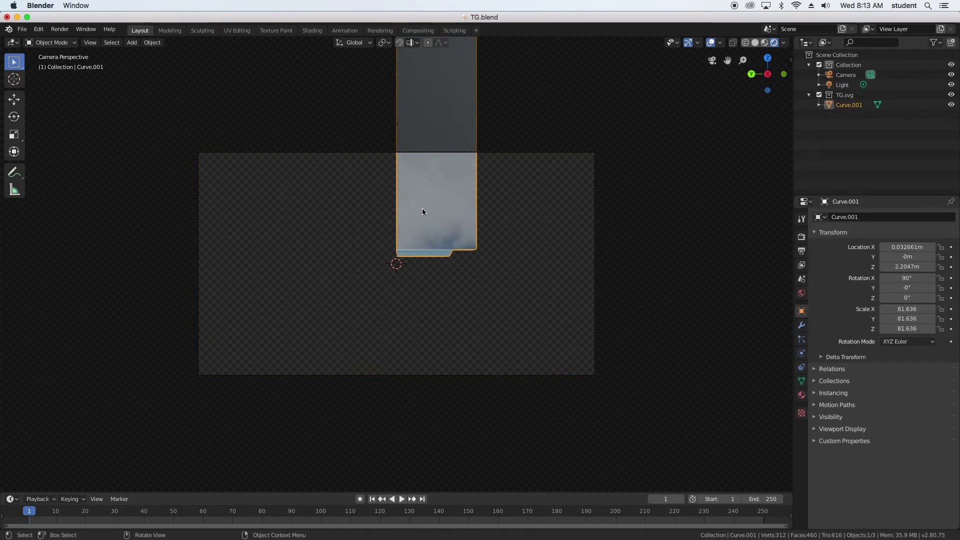
pyautogui.press('g')
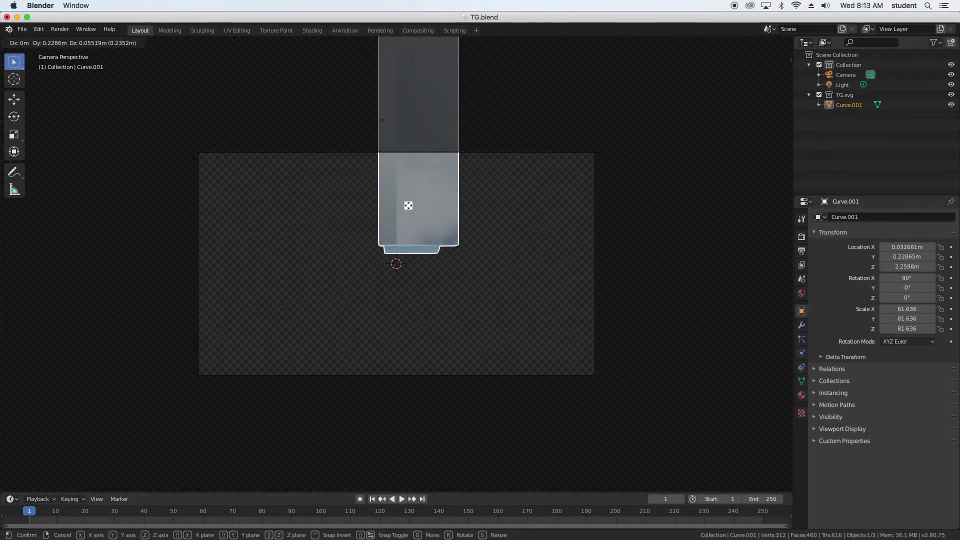
pyautogui.press('y')
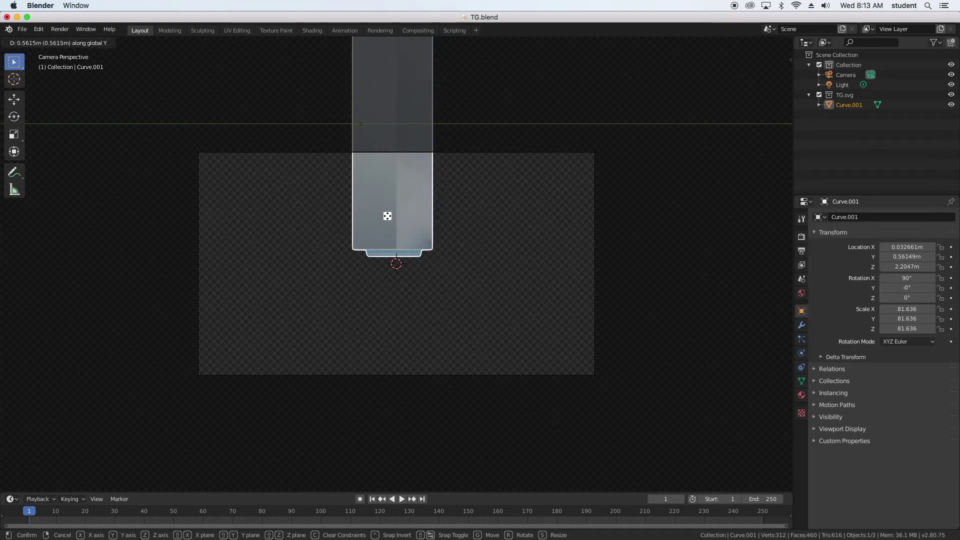
pyautogui.click(388, 216)
pyautogui.click(619, 166)
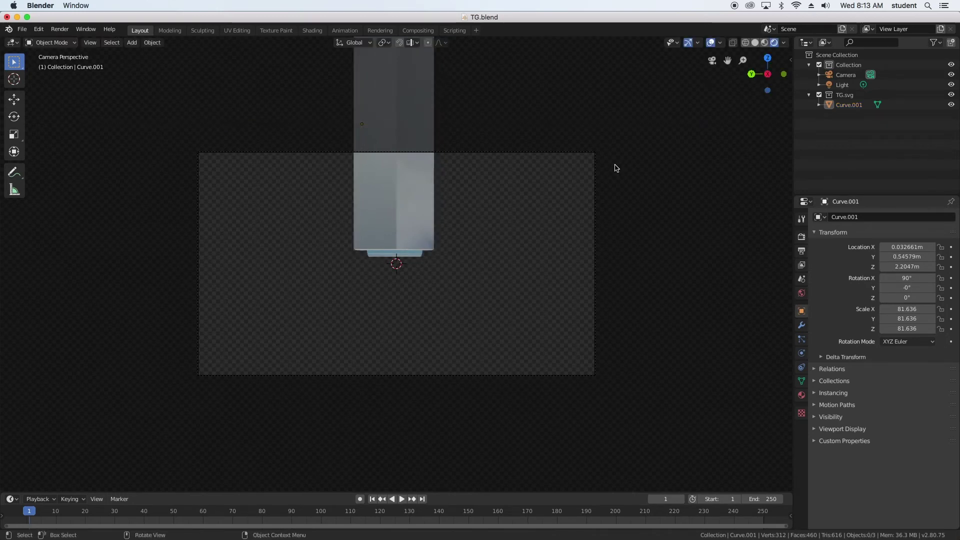
# - Raise the TG mesh about 0.72 m along the Z axis and keep it selected
pyautogui.click(411, 202)
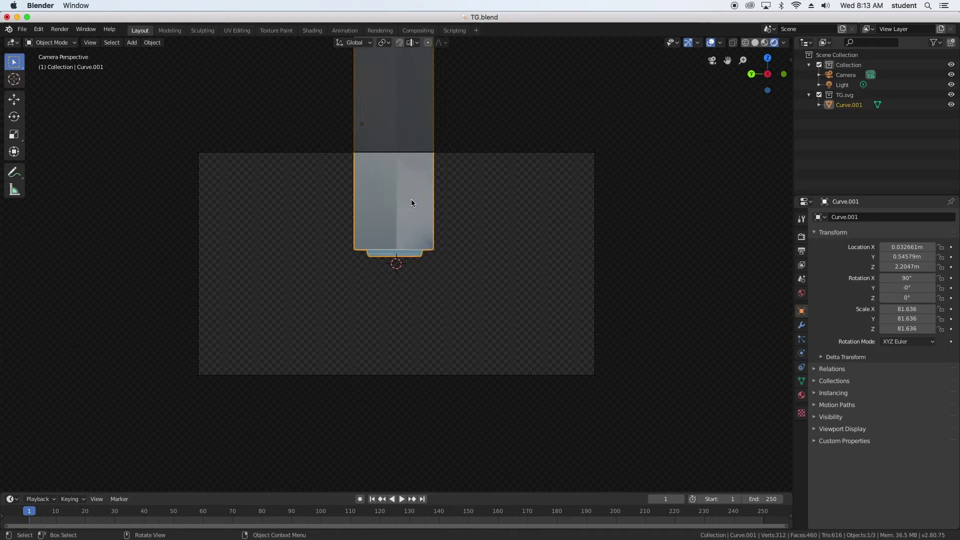
pyautogui.press('g')
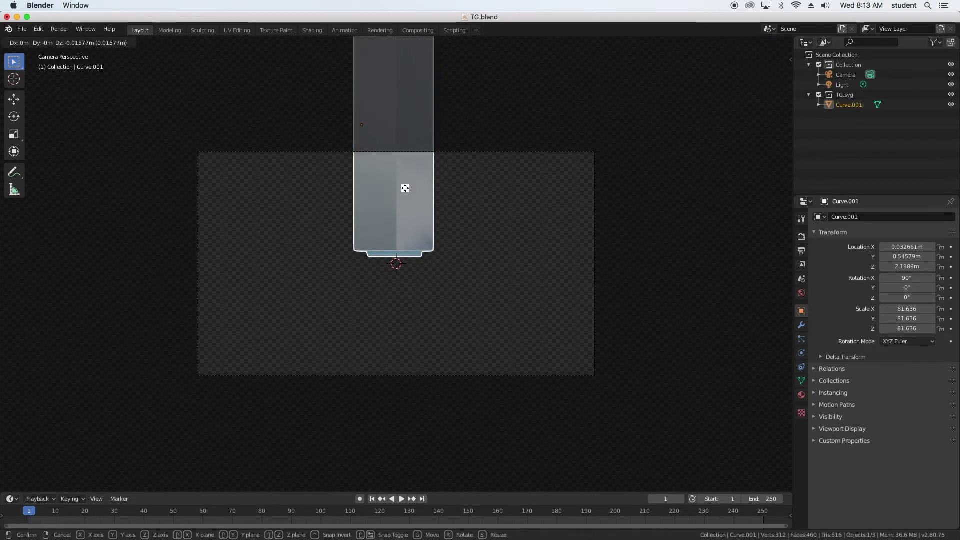
pyautogui.press('z')
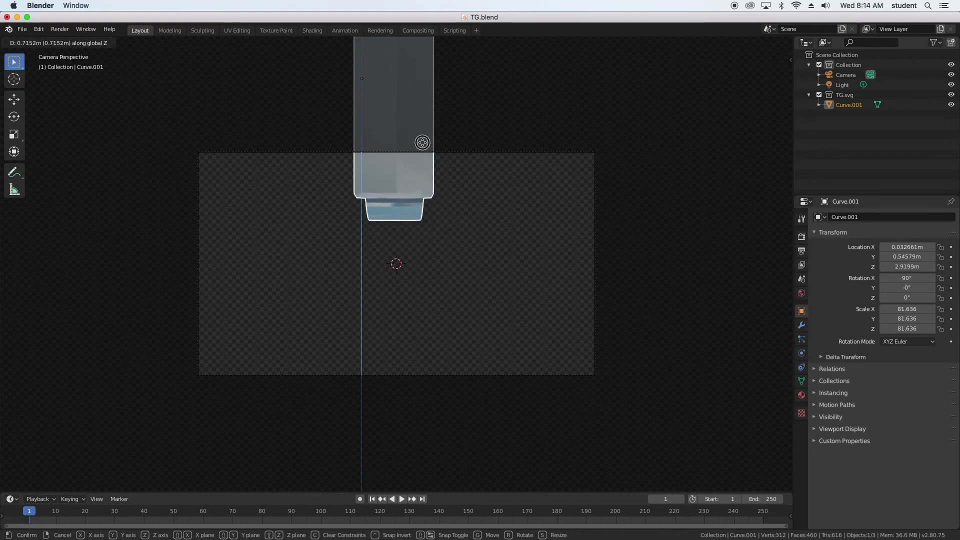
pyautogui.click(424, 144)
pyautogui.click(504, 173)
pyautogui.click(423, 175)
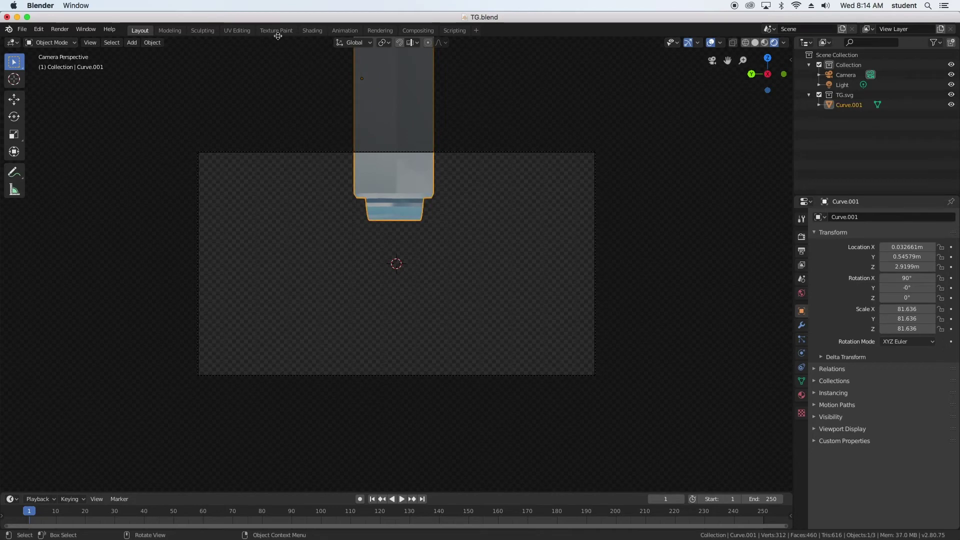
# - In the Animation workspace, set the scene's end frame to 120
pyautogui.click(345, 31)
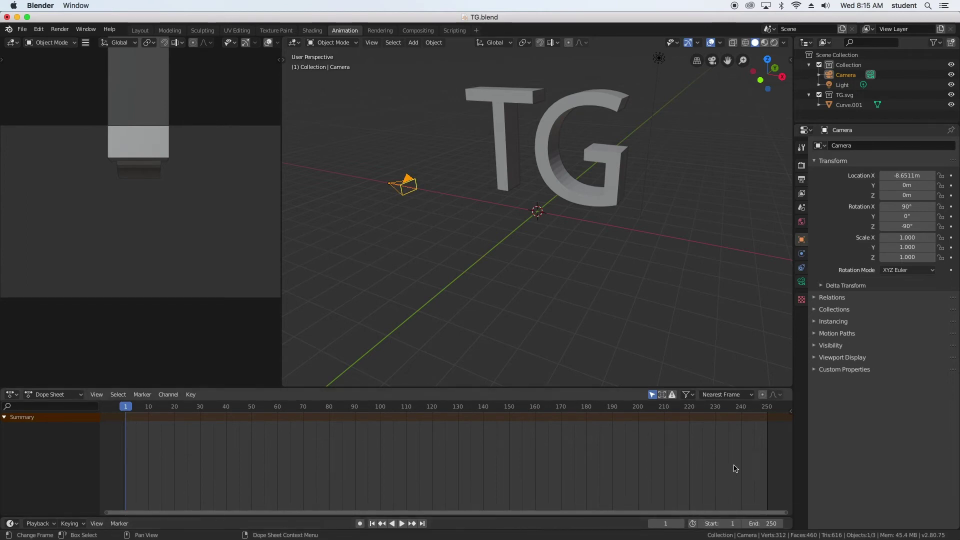
pyautogui.click(761, 523)
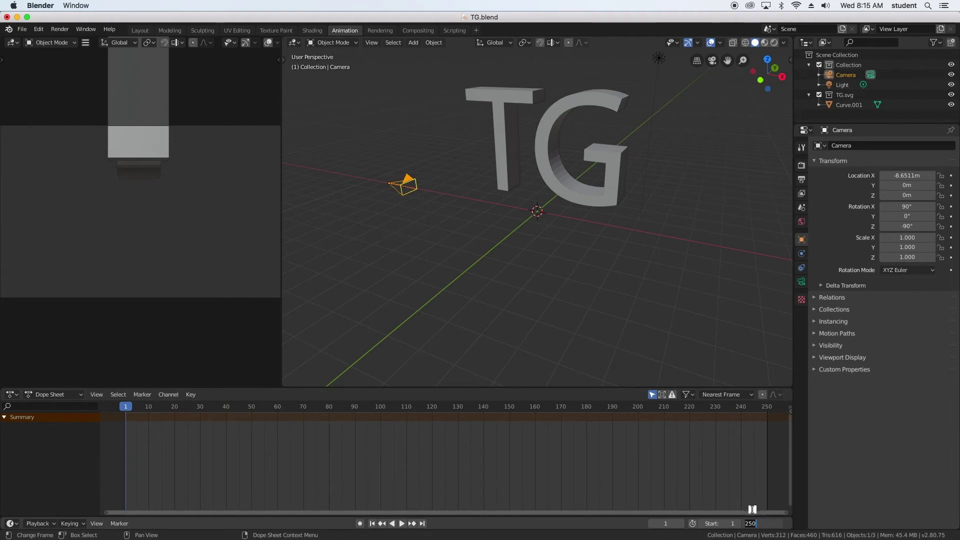
pyautogui.write('120')
pyautogui.press('Return')
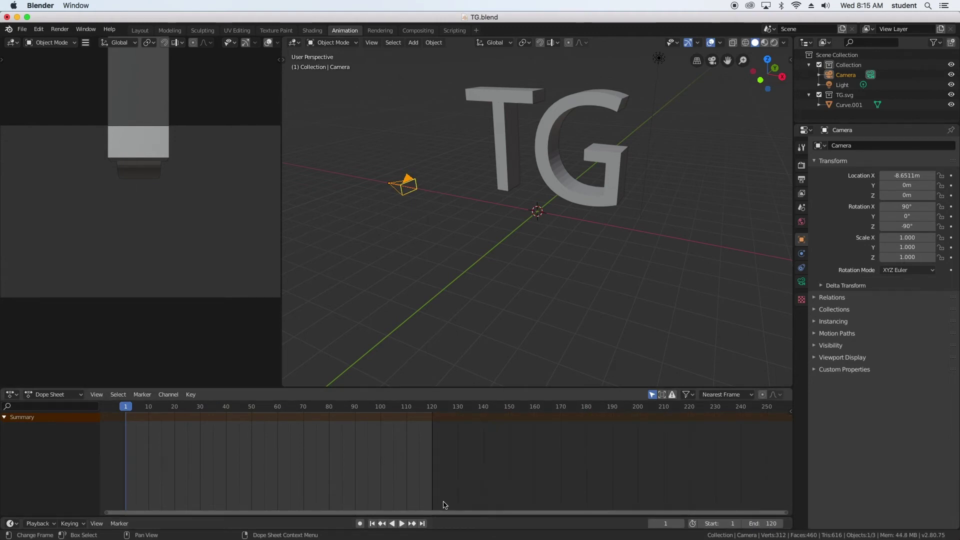
pyautogui.scroll(2, 315, 468)
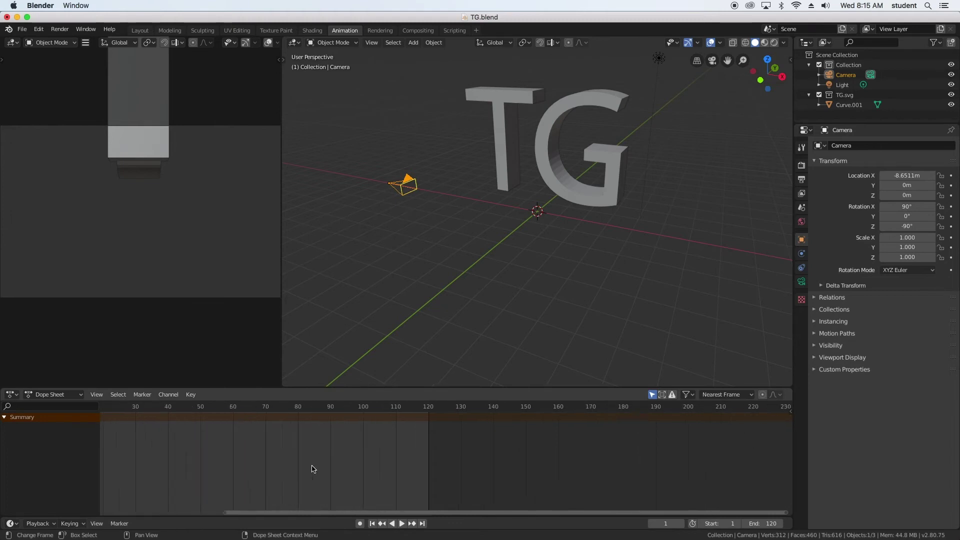
pyautogui.moveTo(401, 513); pyautogui.dragTo(178, 500)
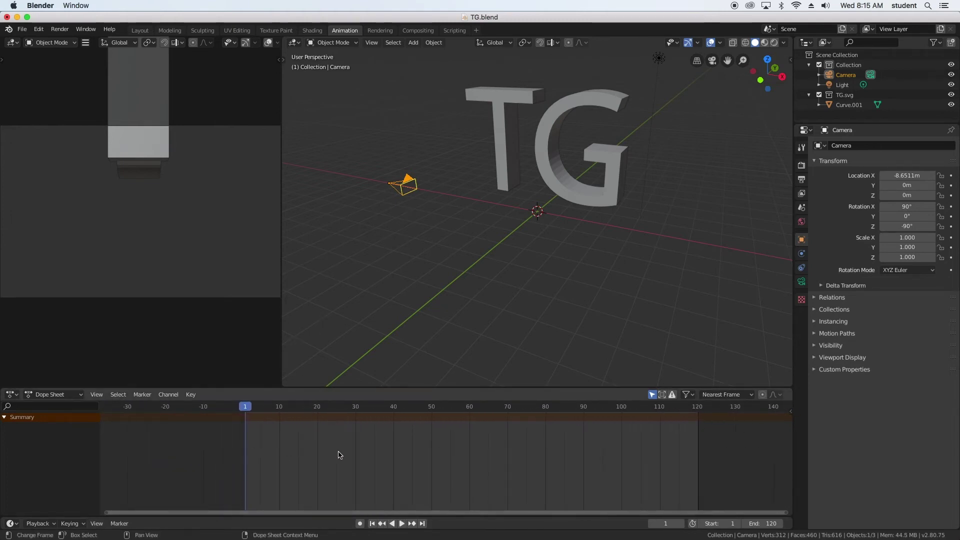
# - Return to frame 1 and keyframe the camera's X location there
pyautogui.moveTo(246, 411); pyautogui.dragTo(382, 407)
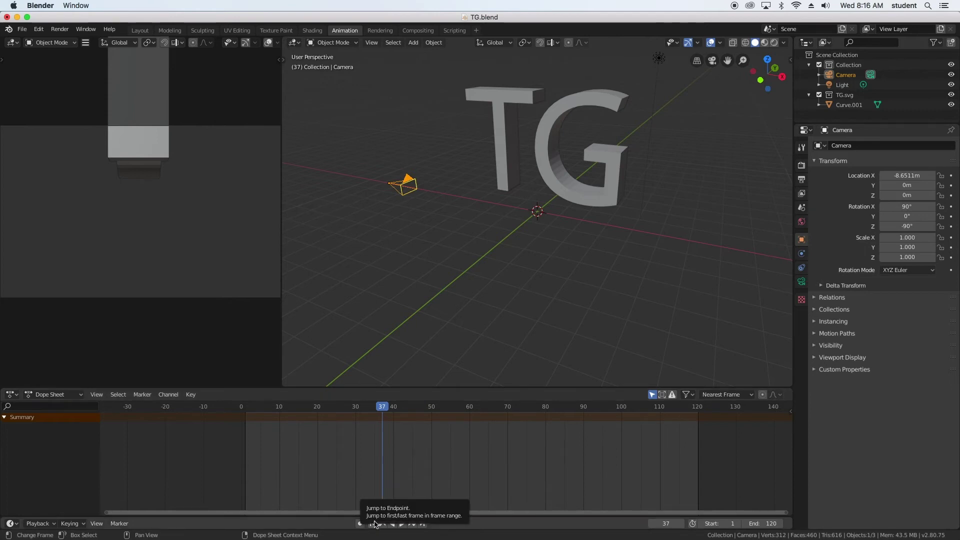
pyautogui.click(374, 523)
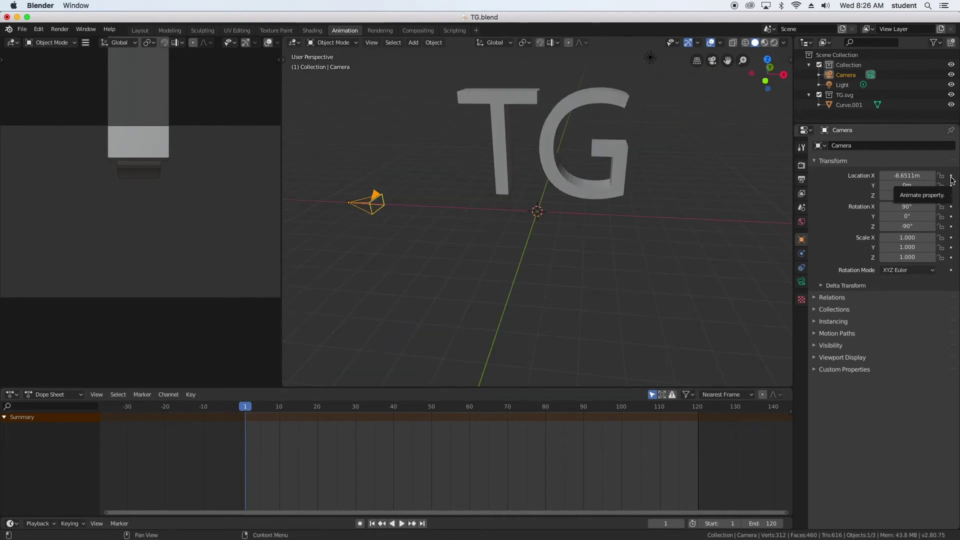
pyautogui.click(951, 176)
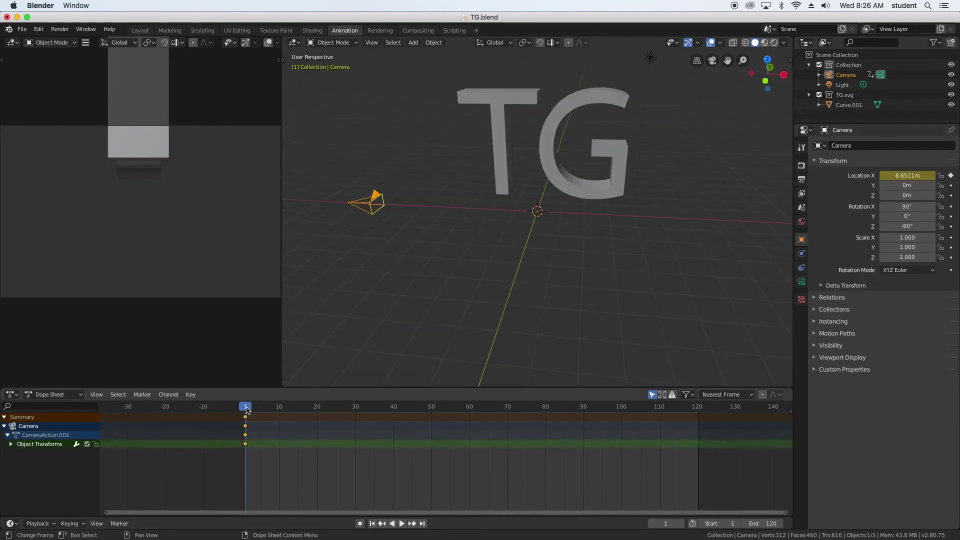
# - At frame 50, set the camera's X location to about 2.33 m and keyframe it
pyautogui.moveTo(246, 409); pyautogui.dragTo(432, 391)
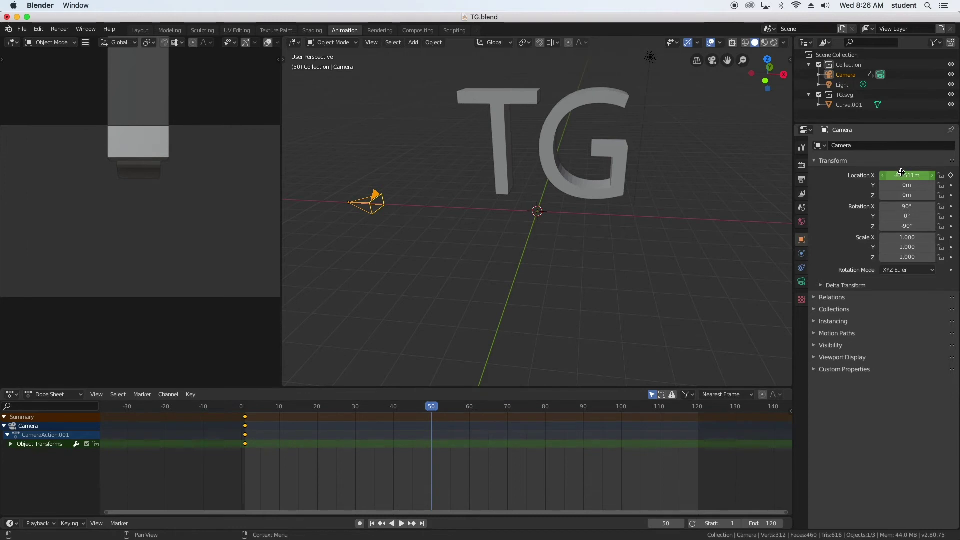
pyautogui.moveTo(901, 173); pyautogui.dragTo(943, 173)
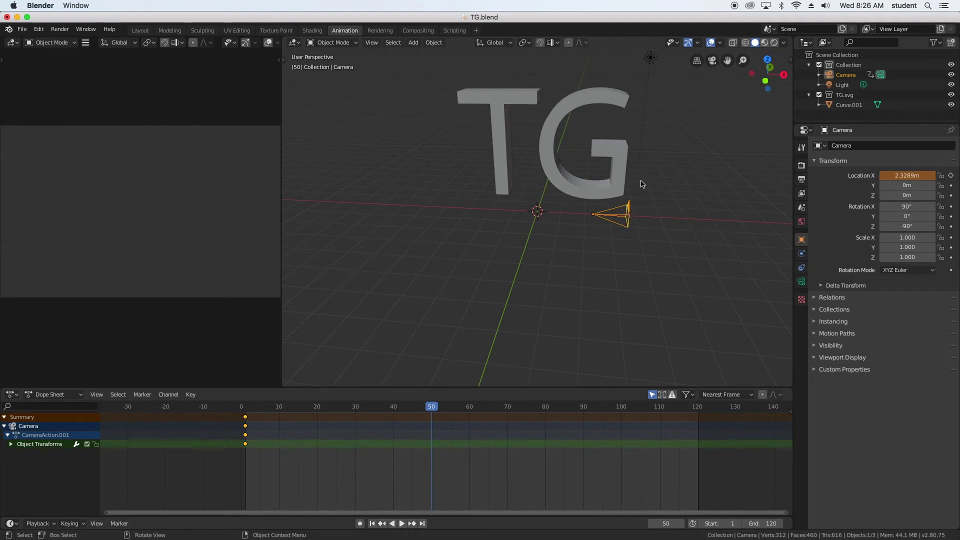
pyautogui.click(951, 175)
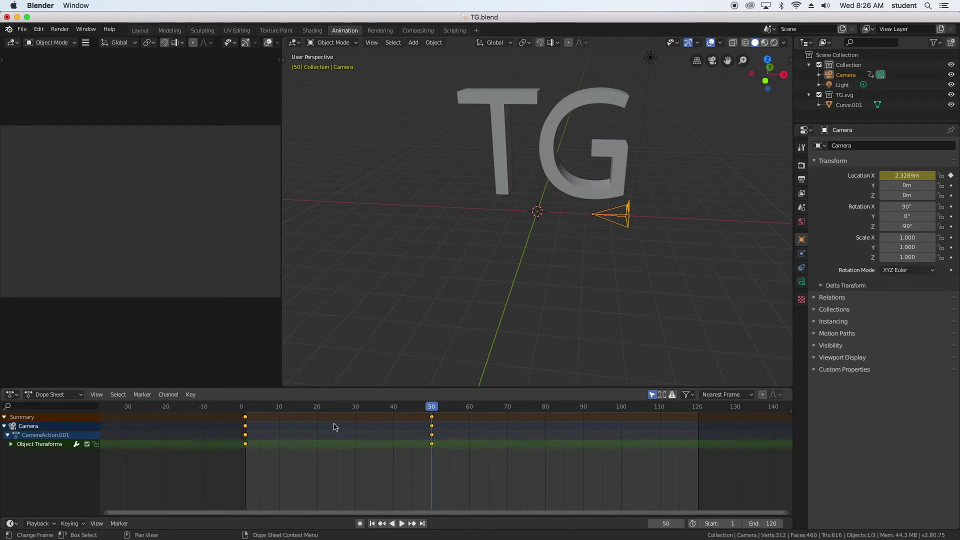
# - Play the animation from the start to check the camera's travel along X between frames 1 and 50
pyautogui.click(367, 406)
pyautogui.press('space')
pyautogui.moveTo(366, 408); pyautogui.dragTo(210, 410)
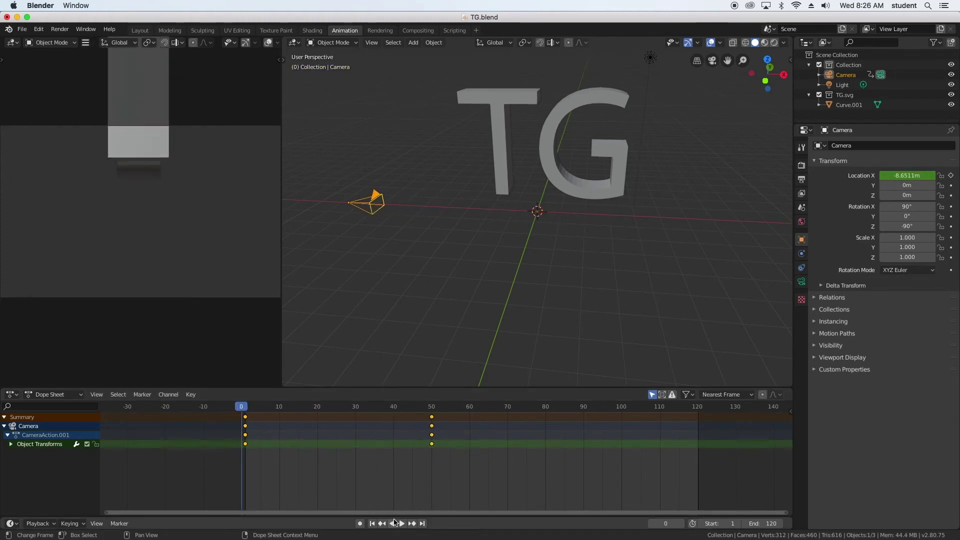
pyautogui.click(403, 526)
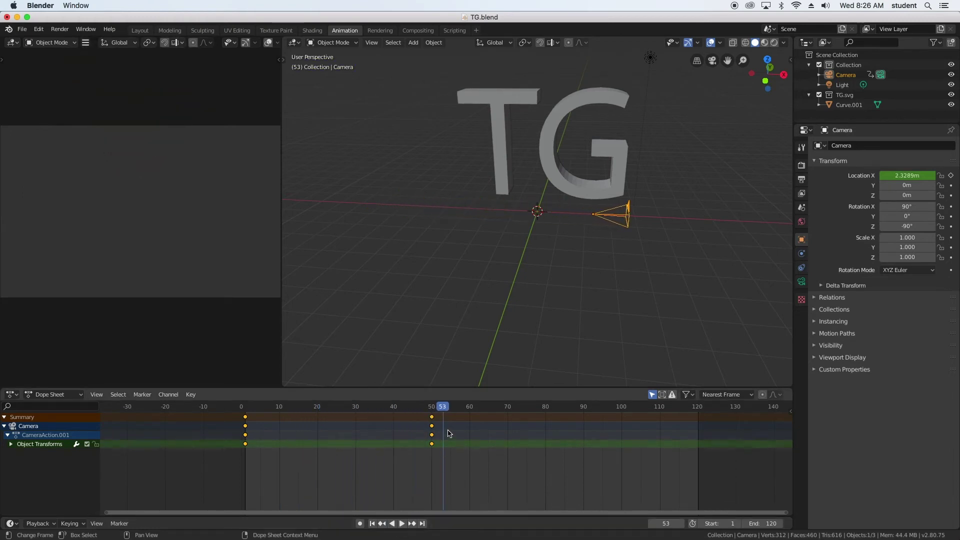
# - At frame 80, set the camera's X location to 0 m and keyframe both that value and the Z rotation
pyautogui.moveTo(448, 407); pyautogui.dragTo(545, 397)
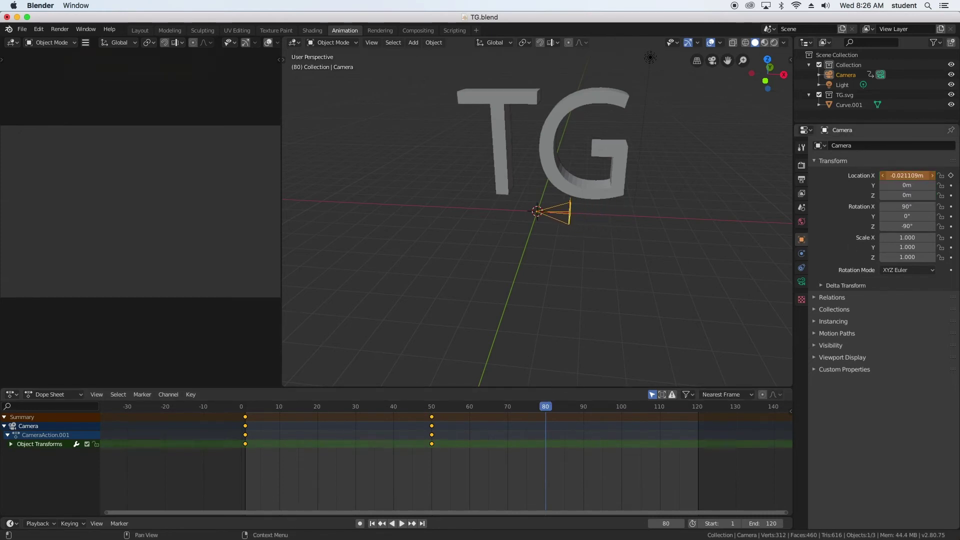
pyautogui.press('Return')
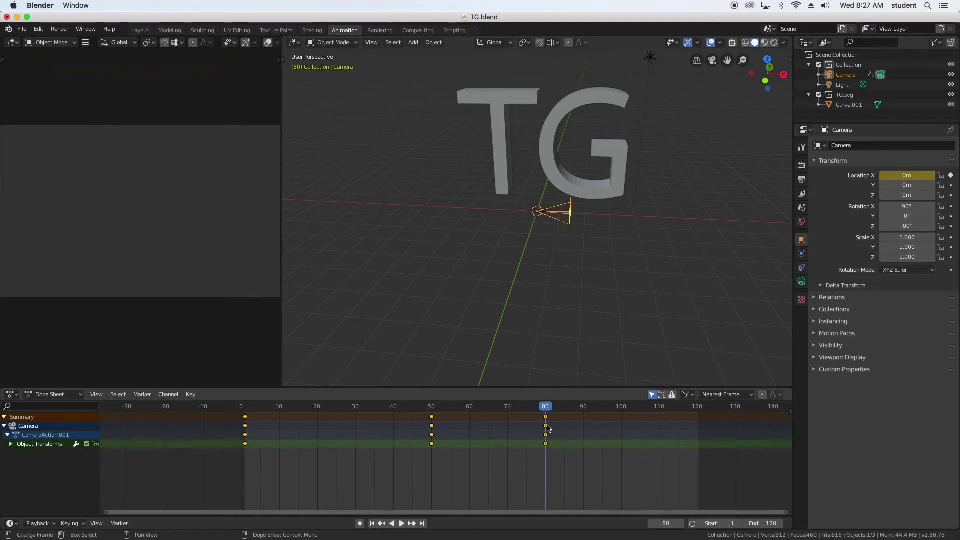
pyautogui.click(951, 226)
# - Keyframe the camera's Z rotation at -90° on frame 50, and enter and keyframe a new Z rotation on frame 80
pyautogui.moveTo(546, 413); pyautogui.dragTo(431, 421)
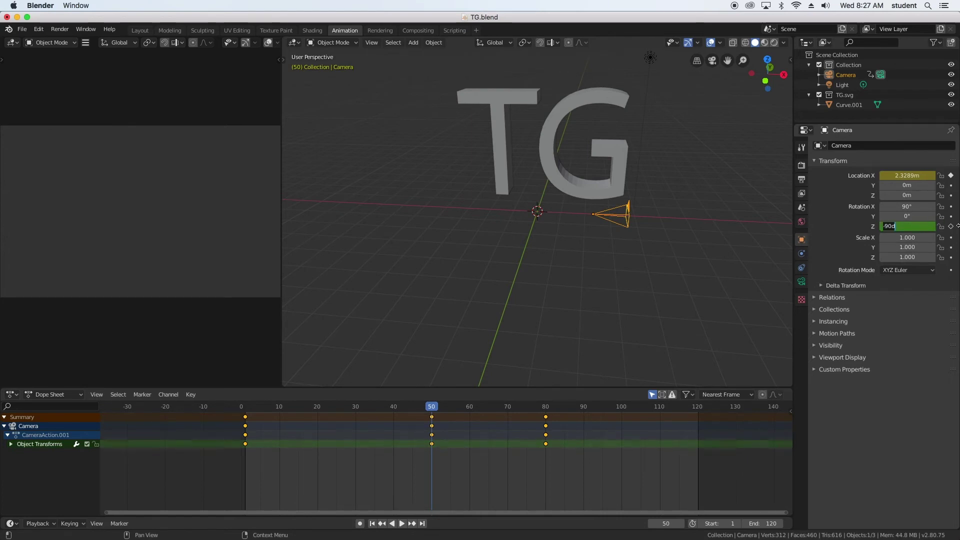
pyautogui.moveTo(431, 405); pyautogui.dragTo(545, 398)
pyautogui.click(904, 228)
pyautogui.press('Return')
pyautogui.press('i')
# - Play the animation from near frame 1 to preview the camera's movement and rotation
pyautogui.moveTo(544, 404); pyautogui.dragTo(250, 385)
pyautogui.press('space')
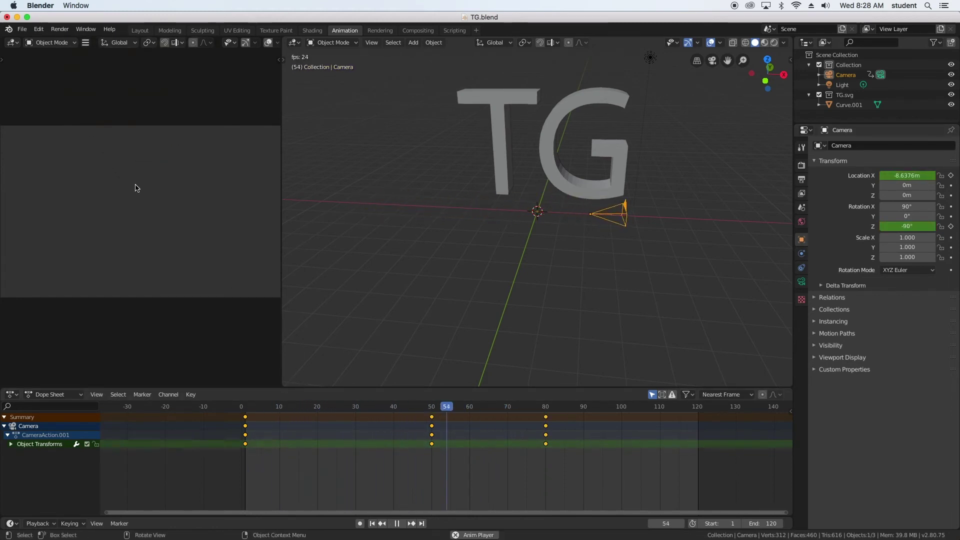
# - Keyframe the camera's Y location at 0 m on frame 80 and at -12.31 m on frame 100
pyautogui.press('space')
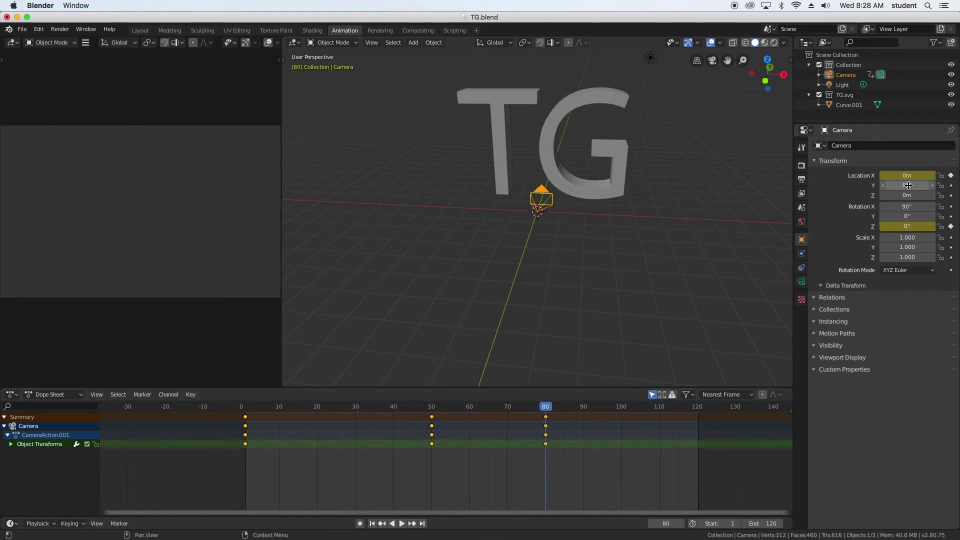
pyautogui.click(951, 185)
pyautogui.moveTo(549, 409); pyautogui.dragTo(621, 408)
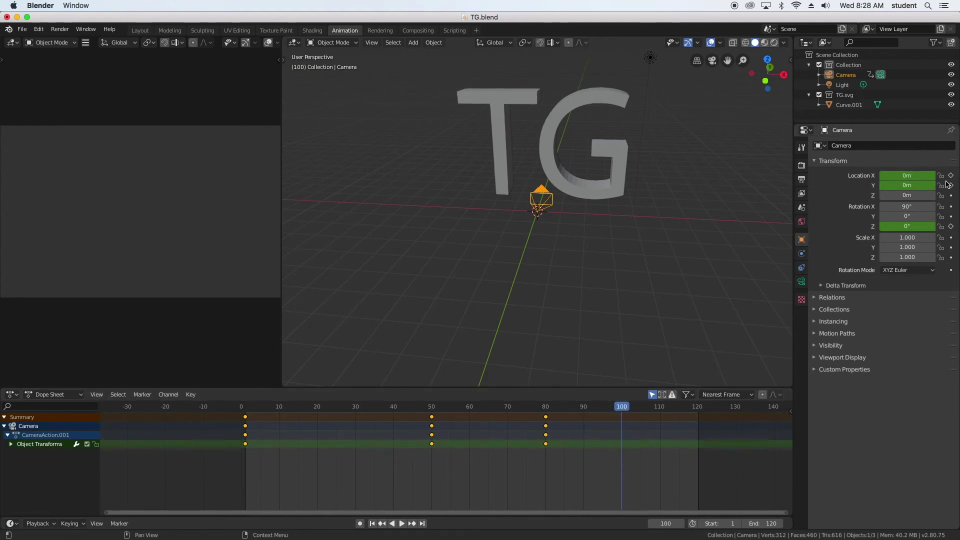
pyautogui.moveTo(907, 185); pyautogui.dragTo(845, 185)
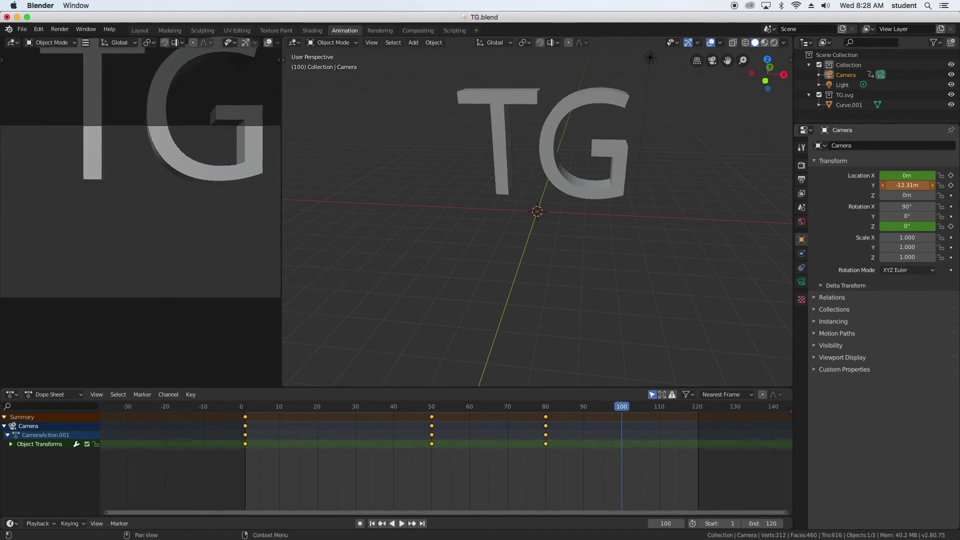
pyautogui.click(951, 186)
# - Keyframe the camera's Z location at 0 m on frame 80 and at 2.6 m on frame 100
pyautogui.moveTo(623, 408); pyautogui.dragTo(546, 408)
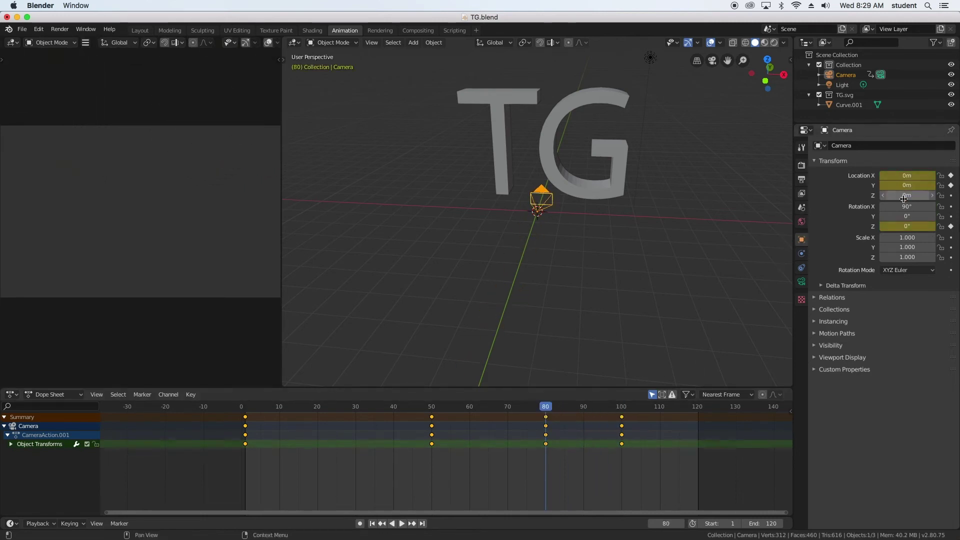
pyautogui.moveTo(546, 407); pyautogui.dragTo(622, 399)
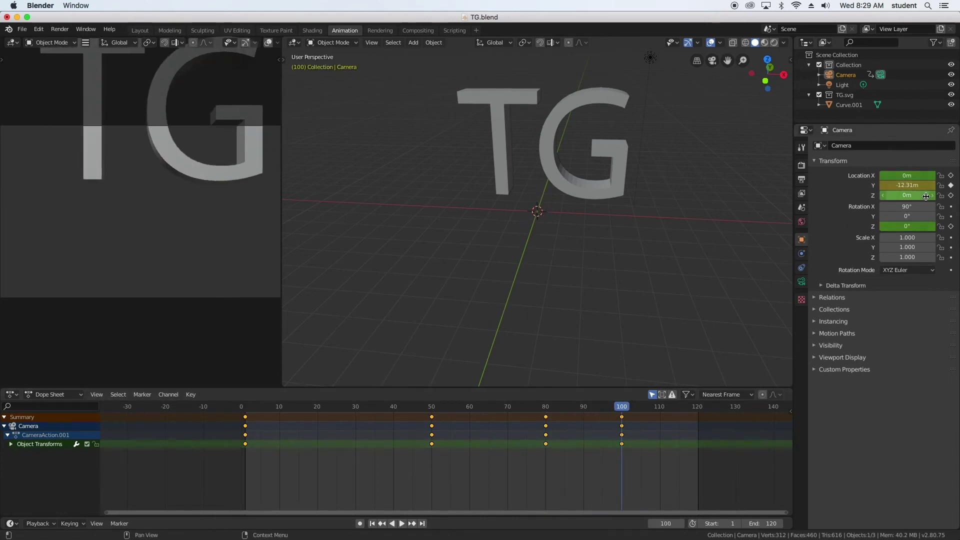
pyautogui.moveTo(906, 195); pyautogui.dragTo(944, 195)
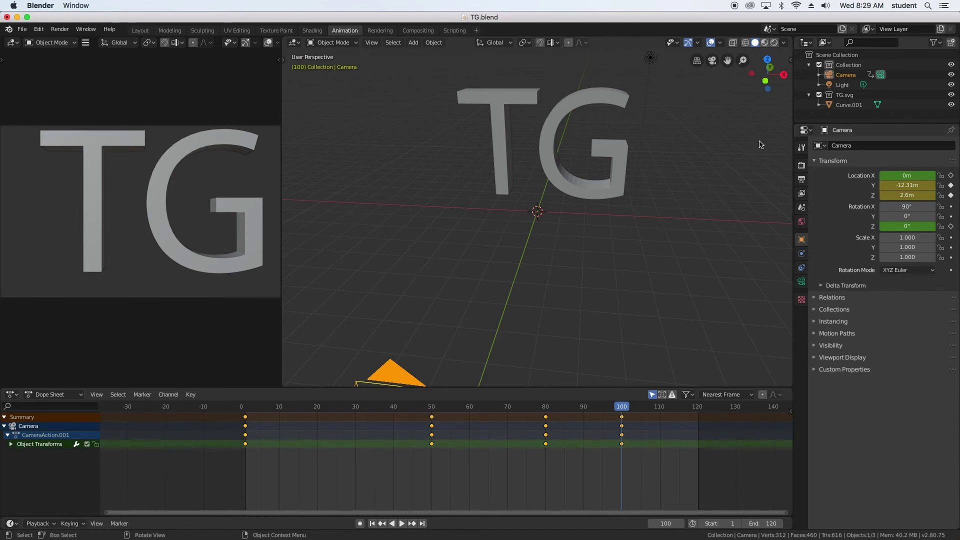
# - Move the TG lettering along the global X axis to an X location of -0.7 m, and deselect it
pyautogui.click(220, 145)
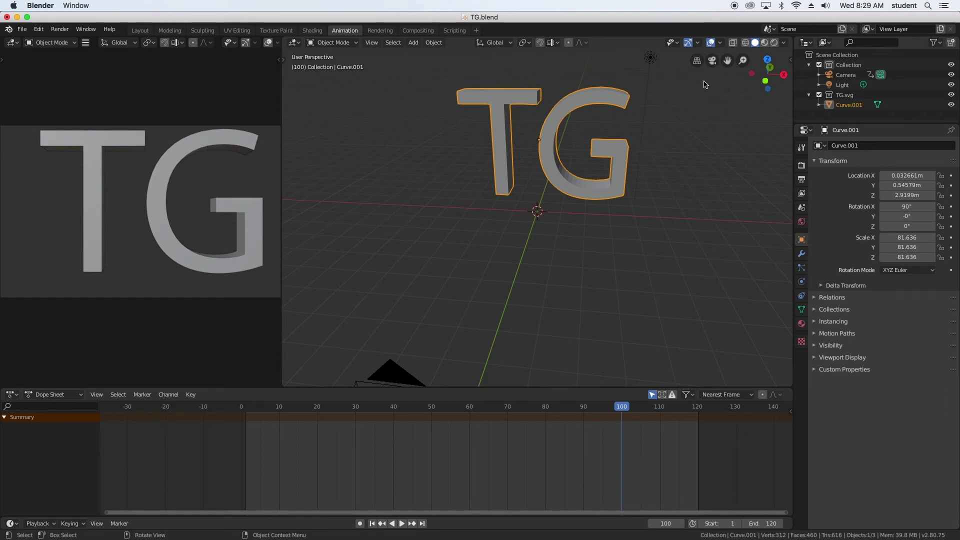
pyautogui.press('g')
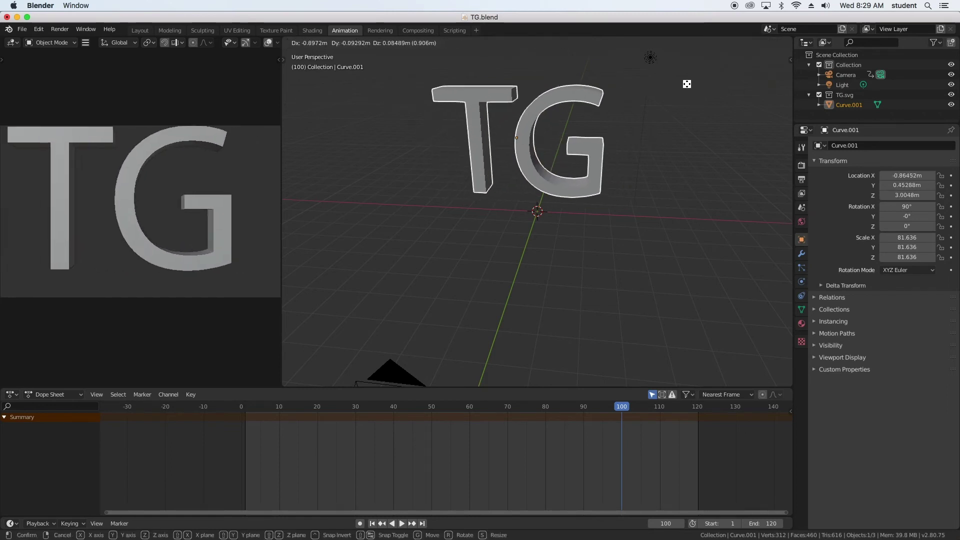
pyautogui.press('y')
pyautogui.press('x')
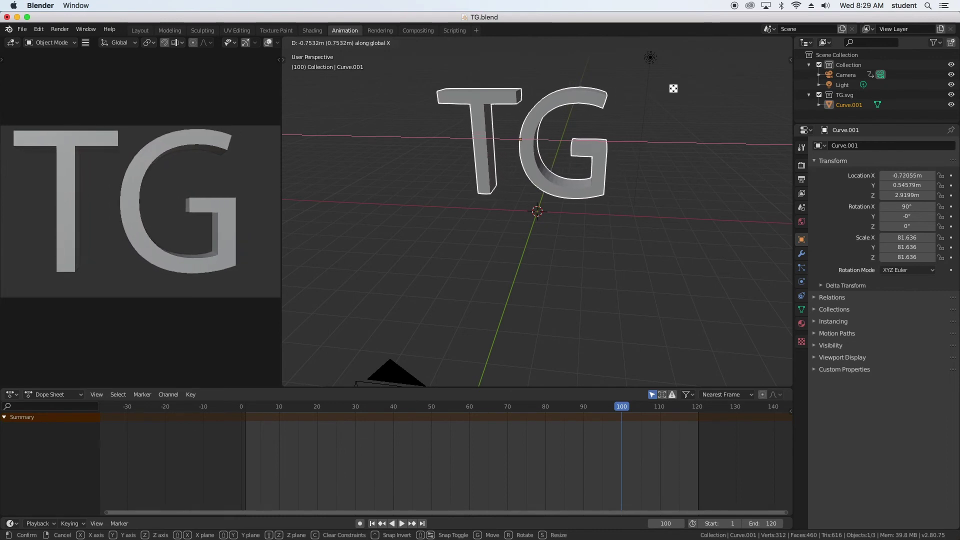
pyautogui.click(675, 88)
pyautogui.click(707, 99)
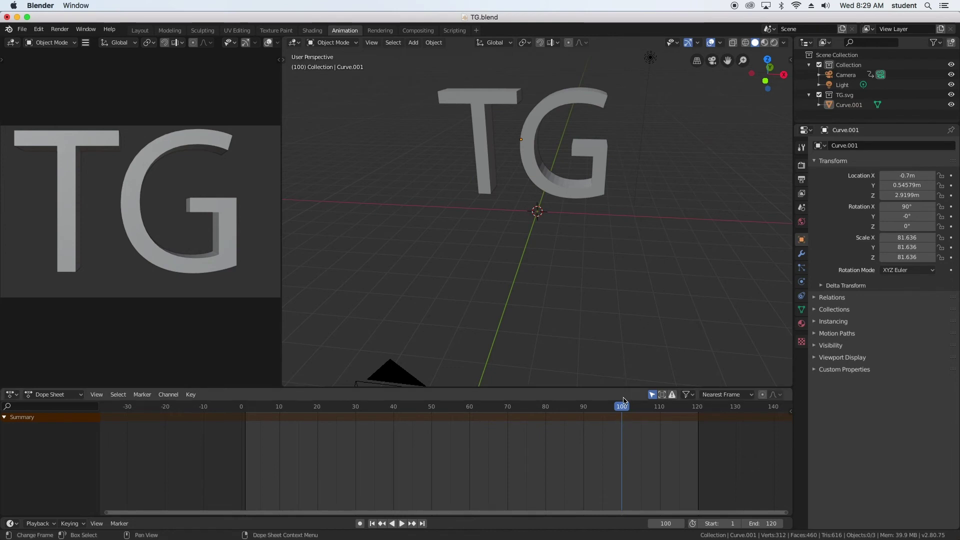
# - Select the camera and keyframe its Y location at -13.71 m on frame 120
pyautogui.click(395, 372)
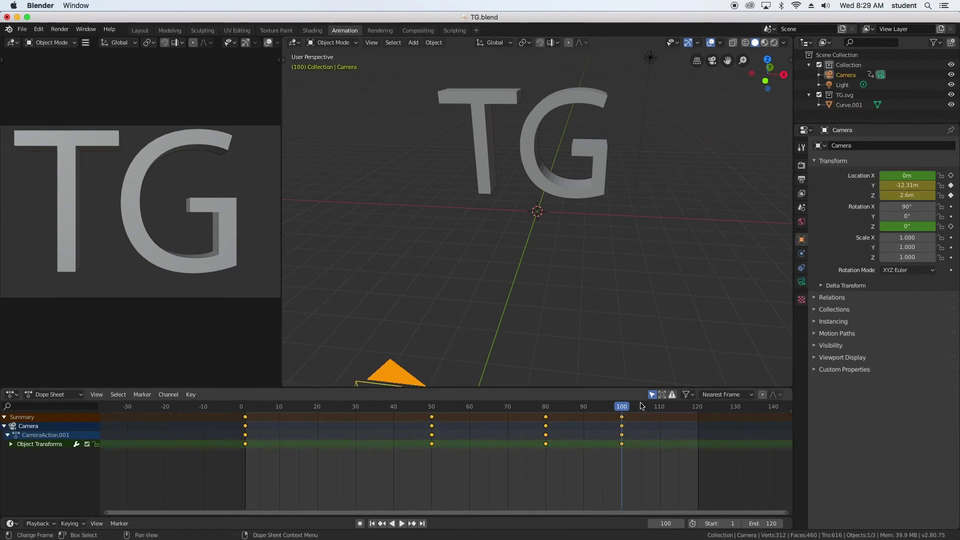
pyautogui.moveTo(621, 410); pyautogui.dragTo(697, 407)
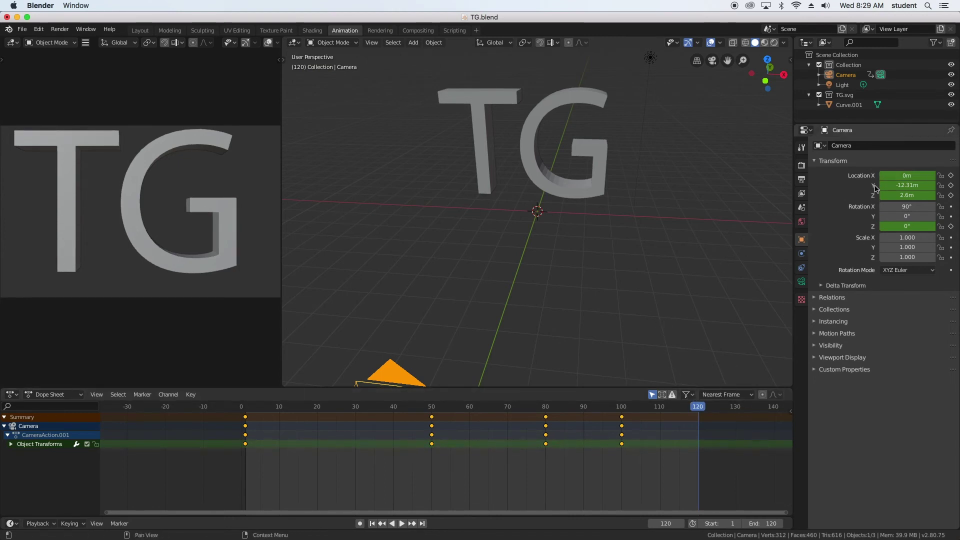
pyautogui.moveTo(907, 185); pyautogui.dragTo(844, 185)
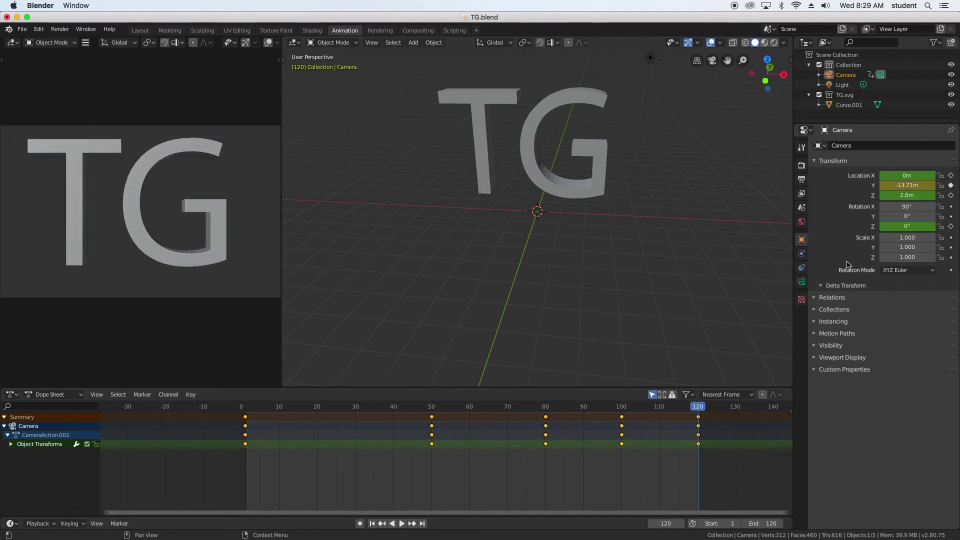
# - Play the animation from frame 1 to preview the full camera move through the camera view
pyautogui.moveTo(698, 406); pyautogui.dragTo(245, 380)
pyautogui.click(402, 523)
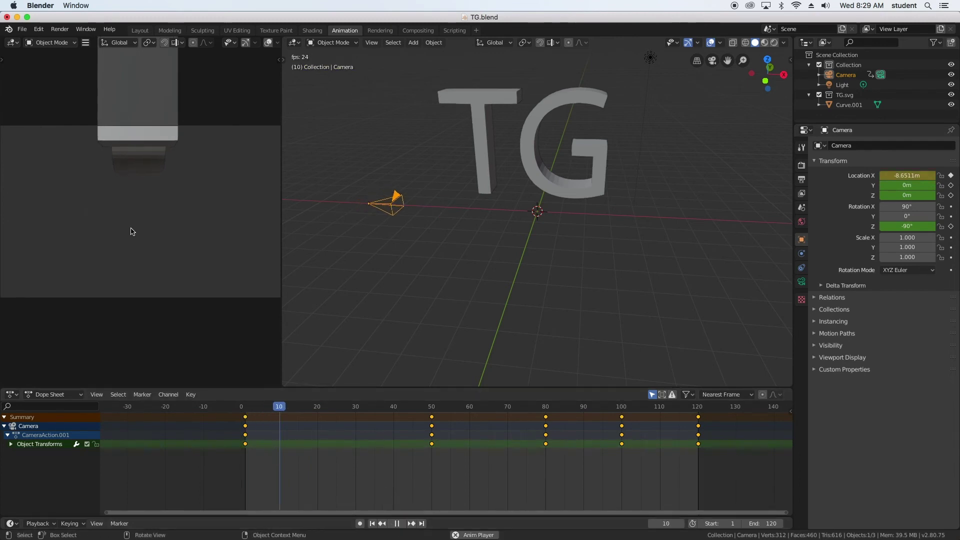
pyautogui.click(178, 194)
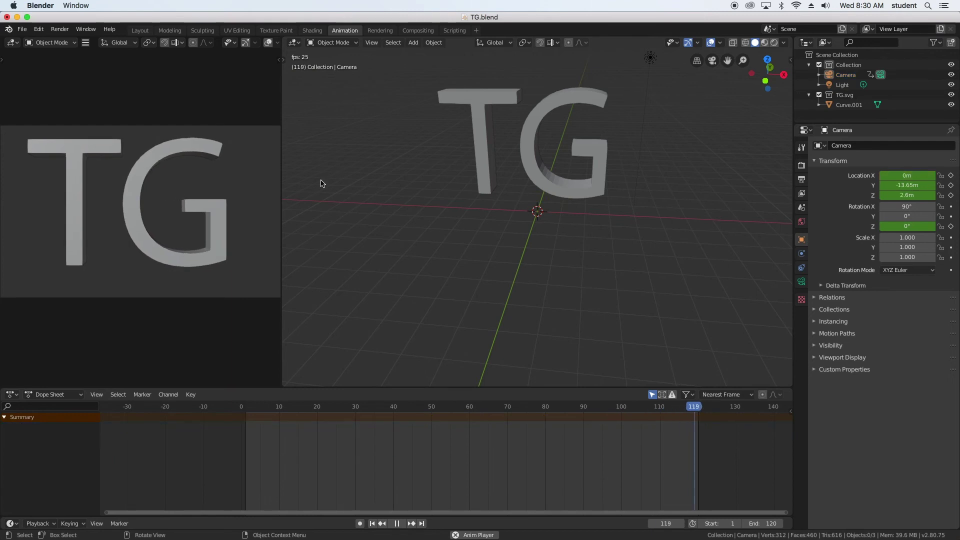
pyautogui.press('space')
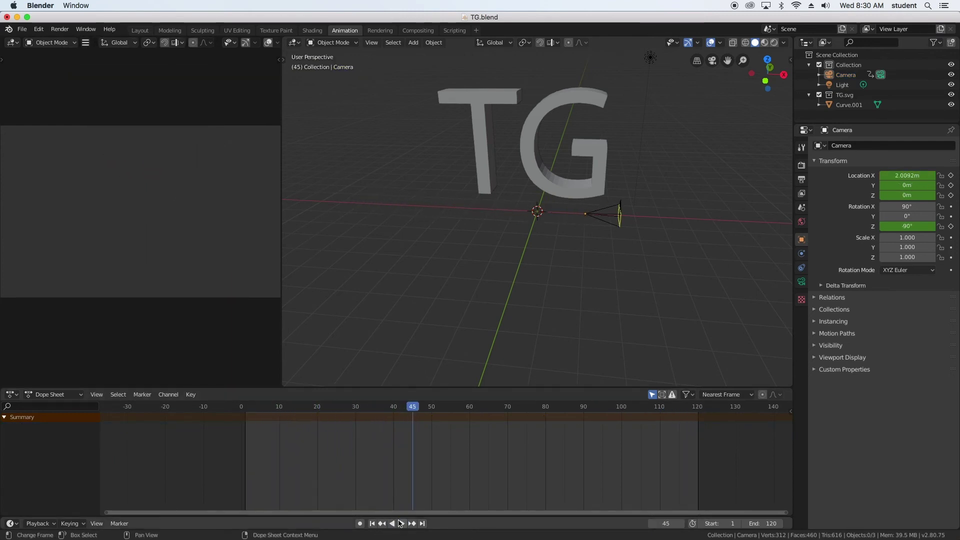
# - Select the camera, shift its keyframes at frames 50, 80 and 100 to frames 30, 69 and 88, and preview the opening motion
pyautogui.click(602, 212)
pyautogui.moveTo(412, 413); pyautogui.dragTo(719, 451)
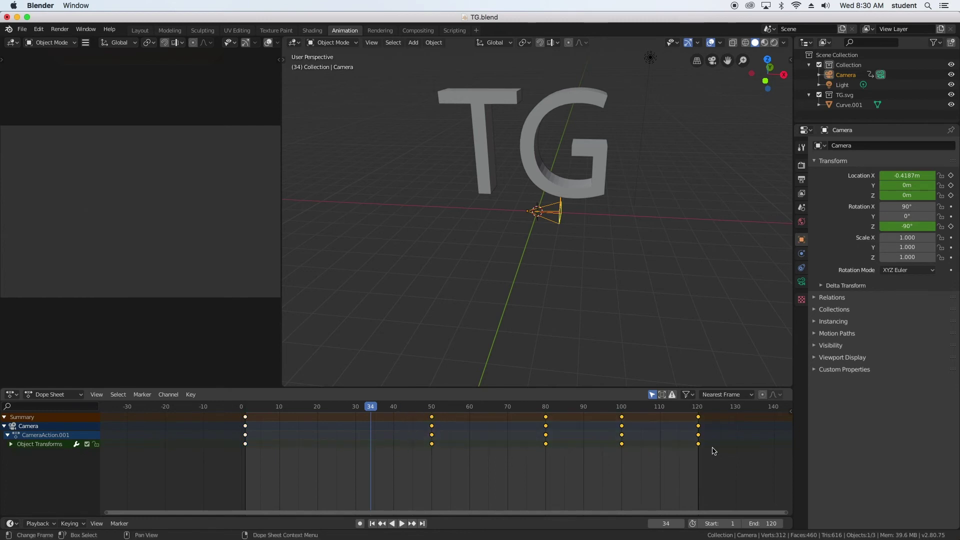
pyautogui.moveTo(622, 436); pyautogui.dragTo(504, 431)
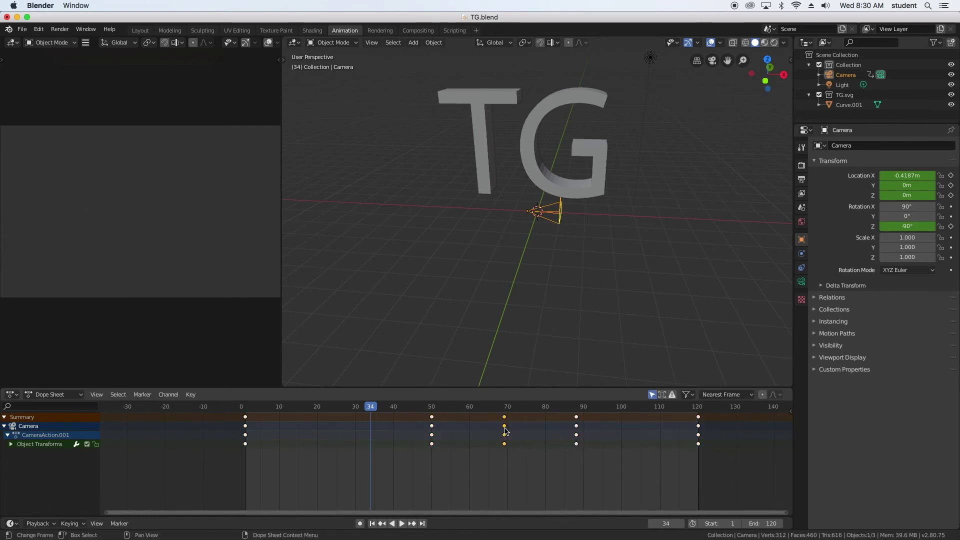
pyautogui.moveTo(431, 427); pyautogui.dragTo(241, 409)
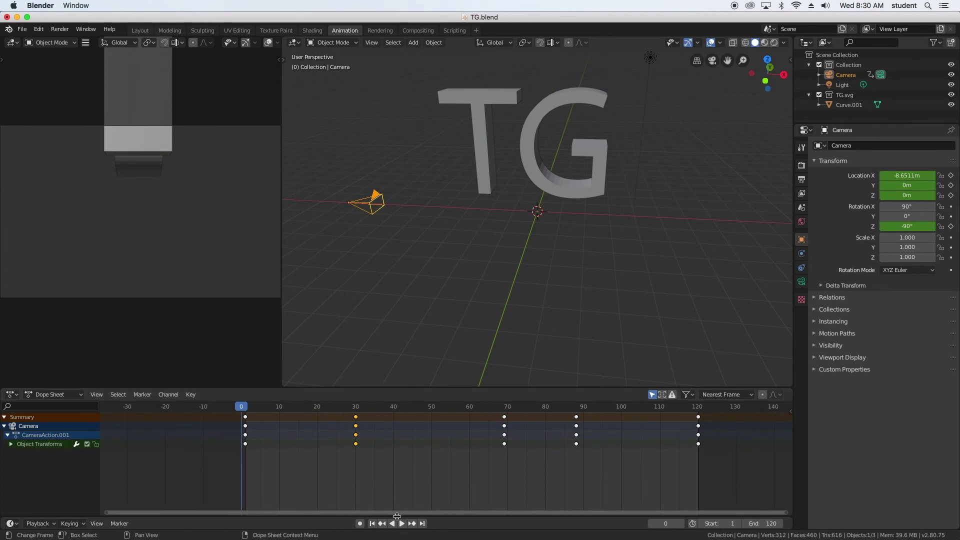
pyautogui.press('space')
pyautogui.press('space')
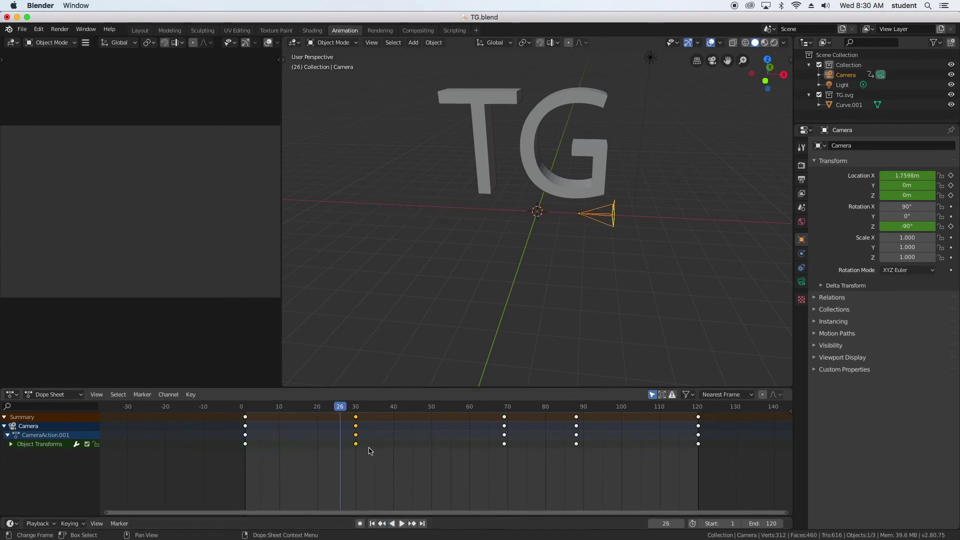
# - Move the camera's frame 30 keyframe to frame 40 and its frame 69 keyframe to frame 50, and play the animation
pyautogui.moveTo(357, 435); pyautogui.dragTo(393, 429)
pyautogui.moveTo(504, 426); pyautogui.dragTo(432, 427)
pyautogui.click(401, 524)
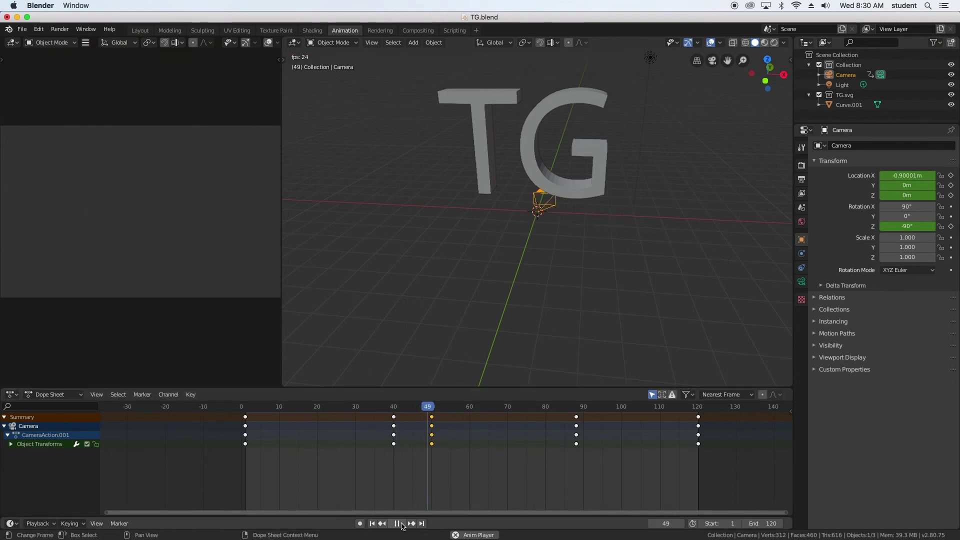
pyautogui.click(402, 526)
# - Move the camera's frame 88 keyframe to frame 76 and preview the pull-back from around frame 52
pyautogui.moveTo(488, 407)
pyautogui.mouseDown()
pyautogui.moveTo(470, 407)
pyautogui.moveTo(484, 409)
pyautogui.mouseUp()
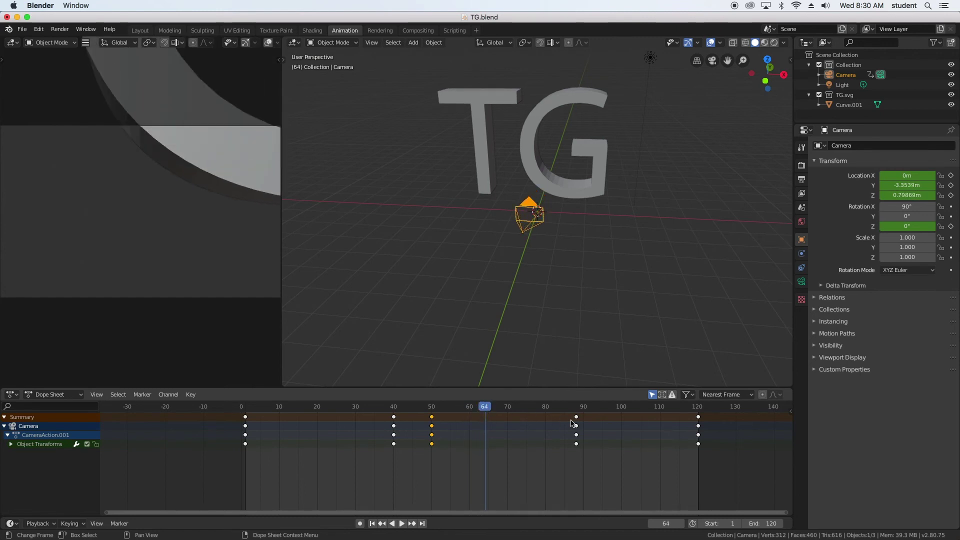
pyautogui.click(530, 429)
pyautogui.click(391, 523)
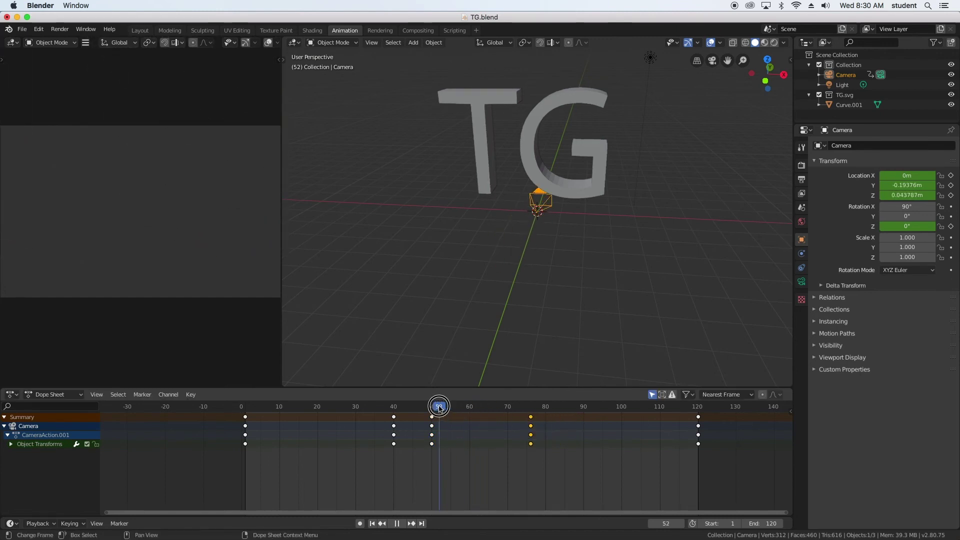
pyautogui.click(400, 523)
pyautogui.press('space')
pyautogui.moveTo(535, 410); pyautogui.dragTo(590, 404)
# - Move the camera's frame 76 keyframe to frame 100 and play the animation from frame 40
pyautogui.moveTo(532, 427); pyautogui.dragTo(621, 419)
pyautogui.moveTo(541, 409); pyautogui.dragTo(409, 413)
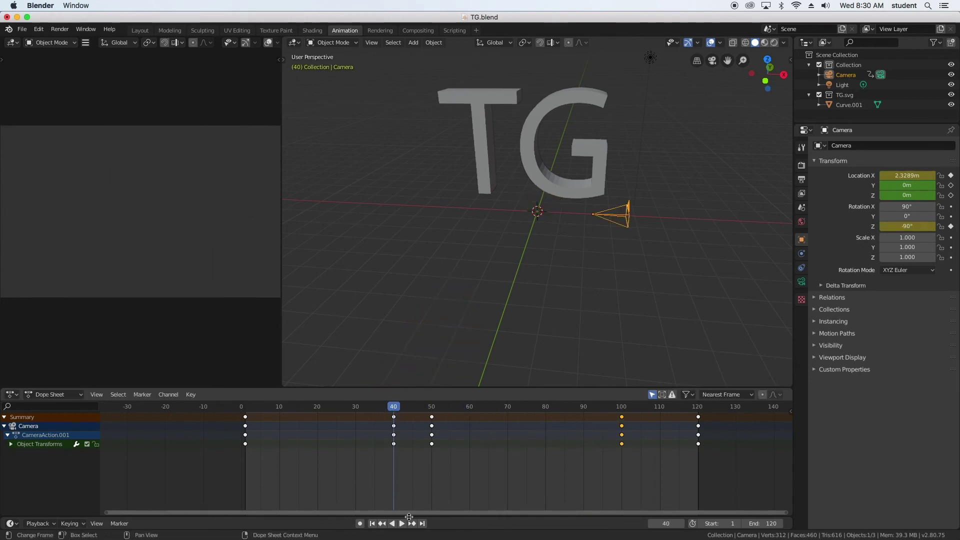
pyautogui.click(398, 523)
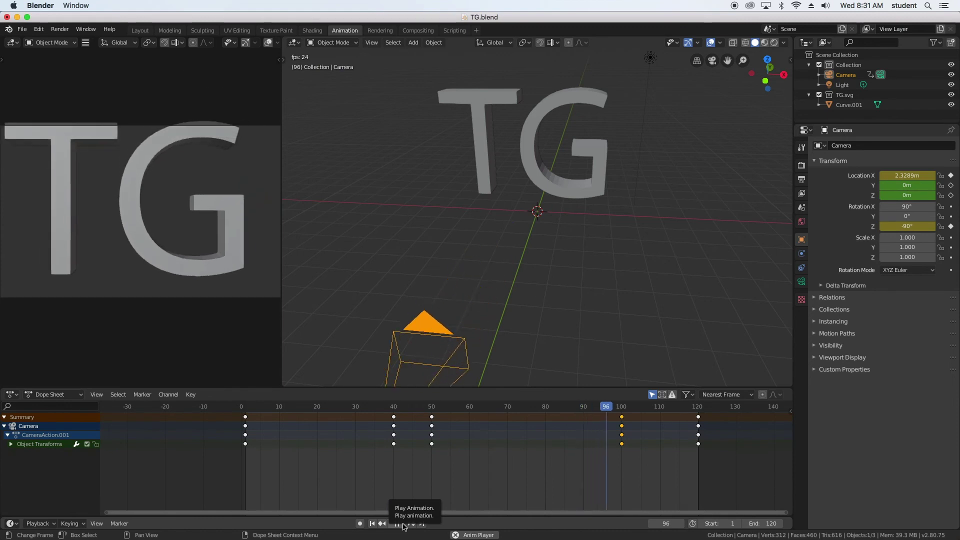
pyautogui.click(403, 525)
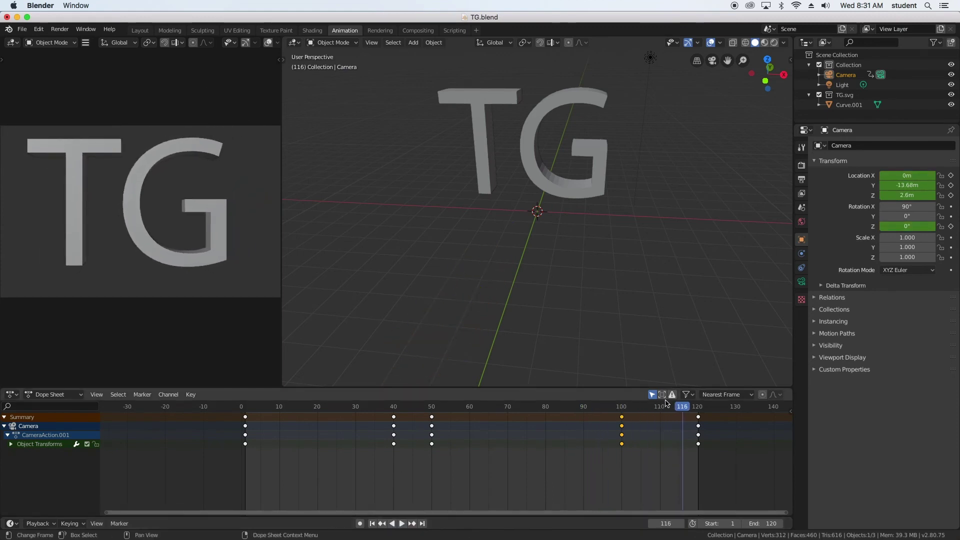
# - On frame 1, set the camera's Z location to 2.85 m and keyframe it
pyautogui.moveTo(678, 405); pyautogui.dragTo(259, 397)
pyautogui.click(245, 405)
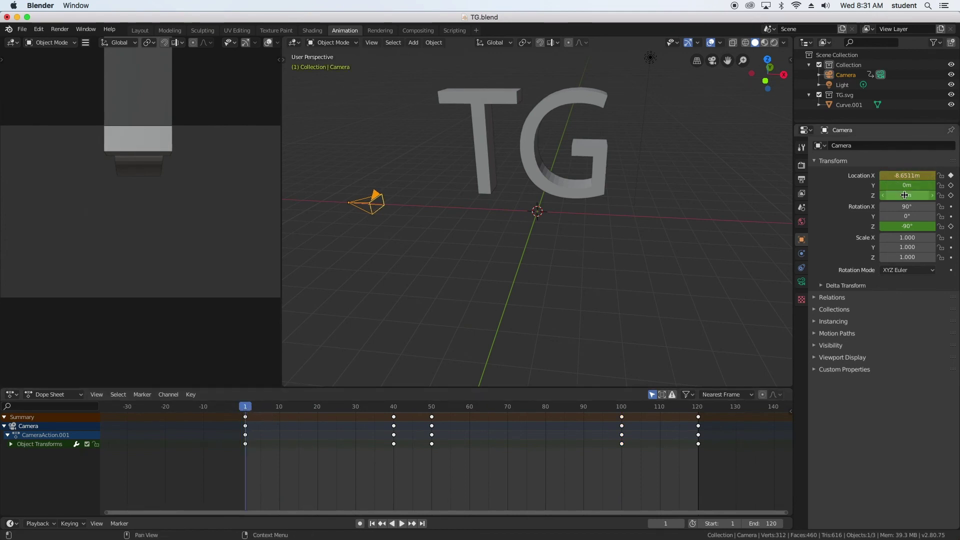
pyautogui.moveTo(916, 194)
pyautogui.mouseDown()
pyautogui.moveTo(956, 194)
pyautogui.moveTo(914, 190)
pyautogui.mouseUp()
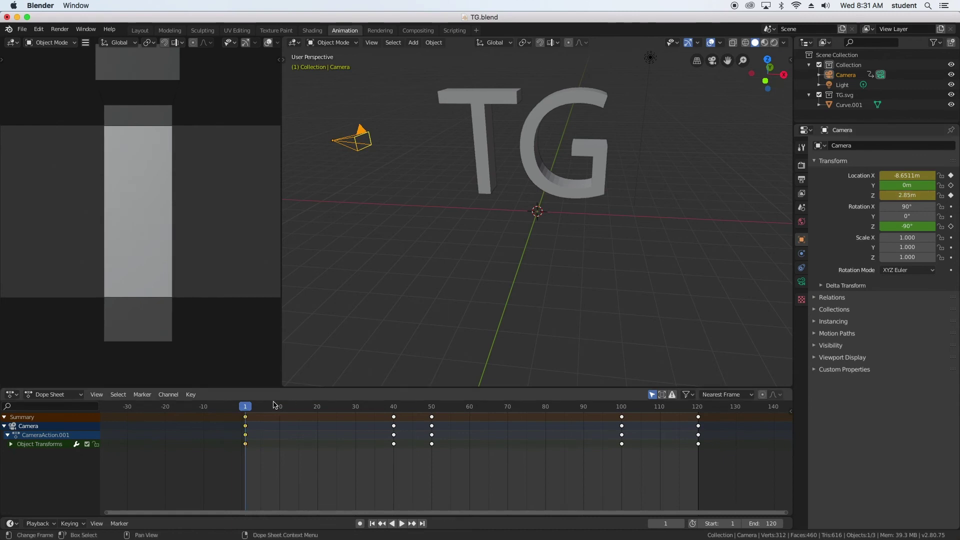
# - On frame 20, set the camera's Z location to 0 m and keyframe it
pyautogui.moveTo(250, 407); pyautogui.dragTo(322, 401)
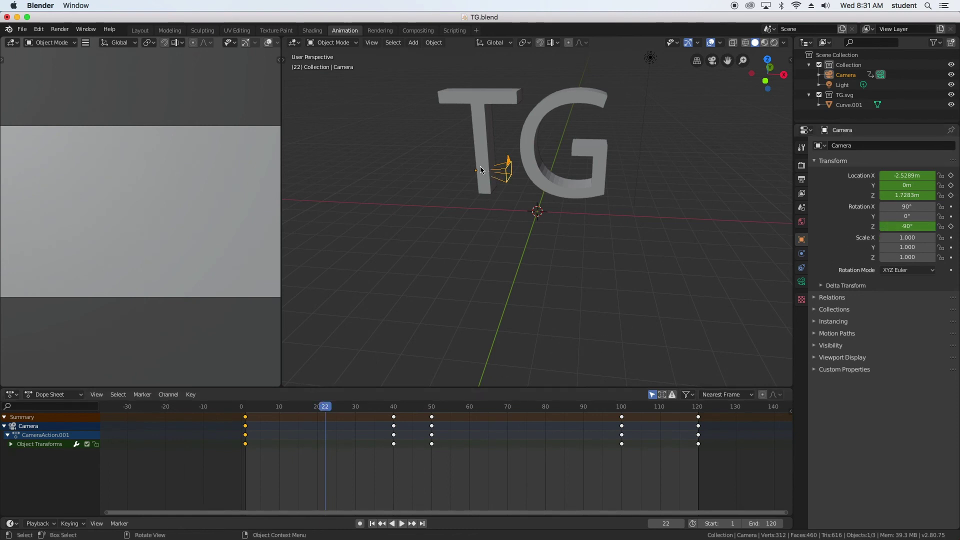
pyautogui.moveTo(325, 406); pyautogui.dragTo(317, 406)
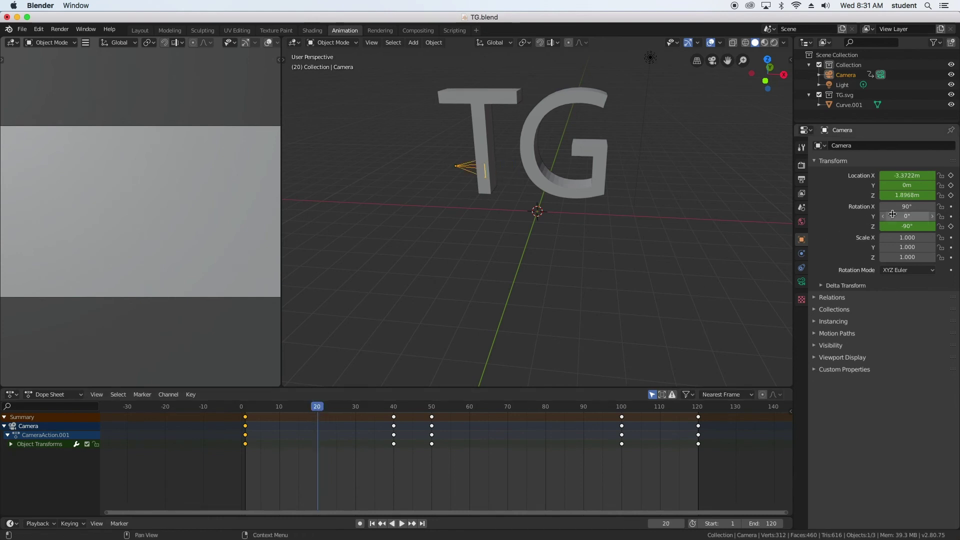
pyautogui.moveTo(907, 195); pyautogui.dragTo(884, 195)
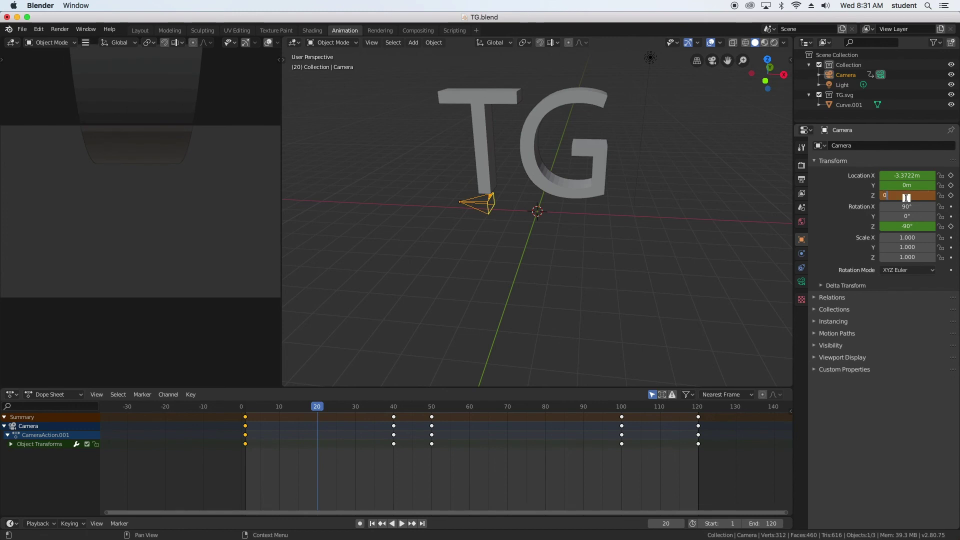
pyautogui.press('Return')
pyautogui.click(953, 199)
# - Play the animation from the start to check the camera's descent and the remaining motion
pyautogui.moveTo(318, 408); pyautogui.dragTo(240, 417)
pyautogui.click(401, 523)
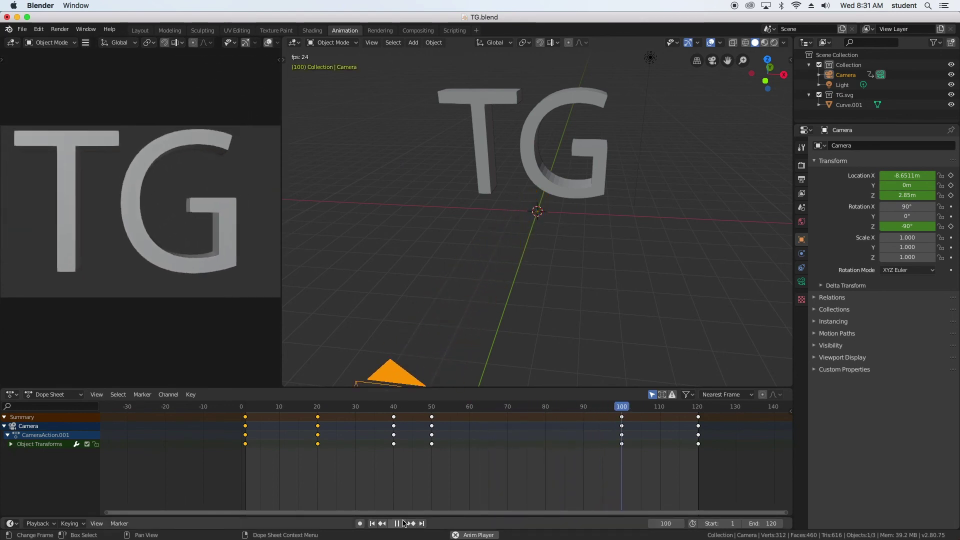
pyautogui.click(397, 523)
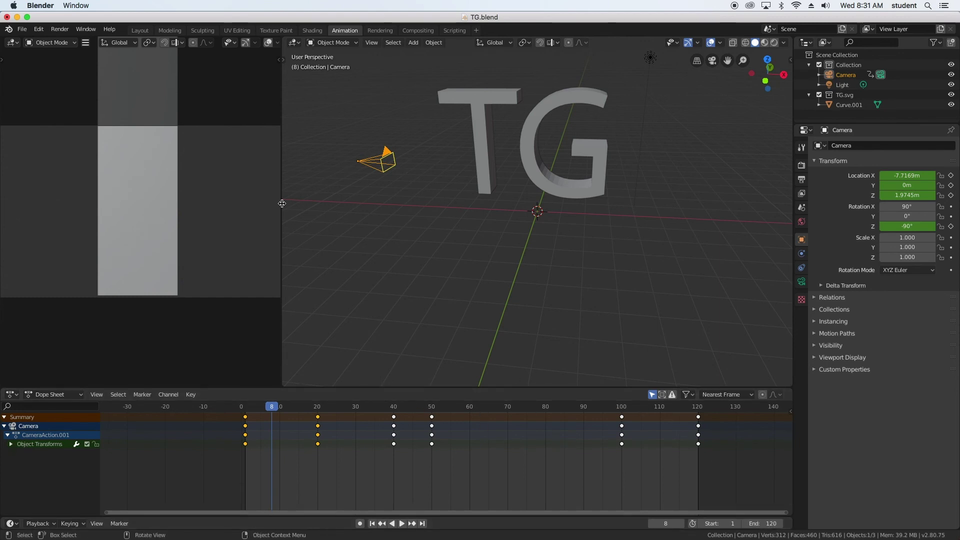
# - In the Layout workspace, leave the camera view and show the scene's output properties
pyautogui.click(268, 97)
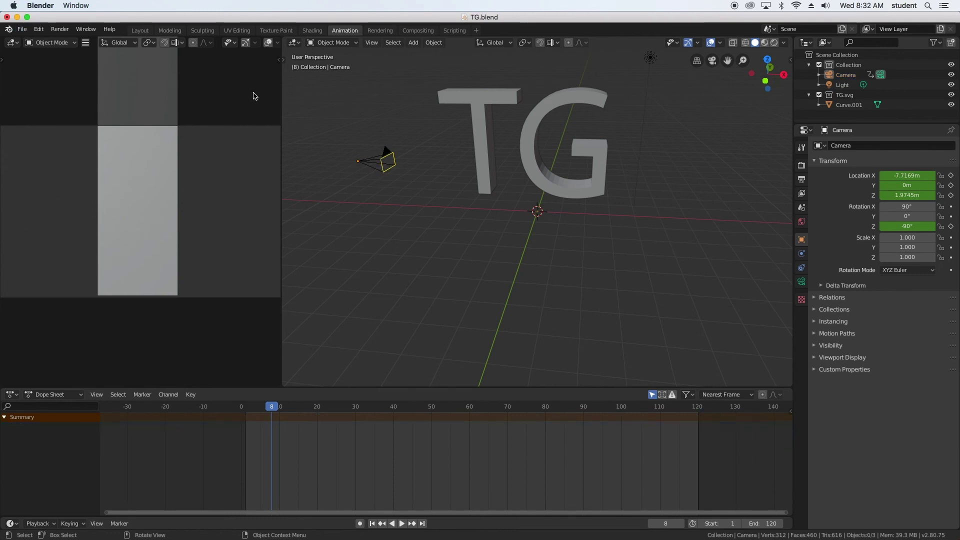
pyautogui.click(22, 29)
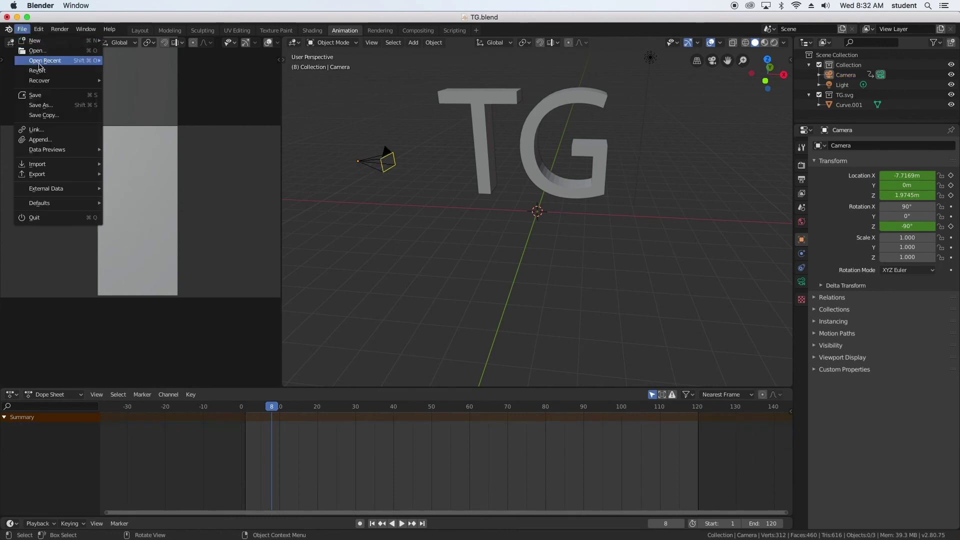
pyautogui.press('Escape')
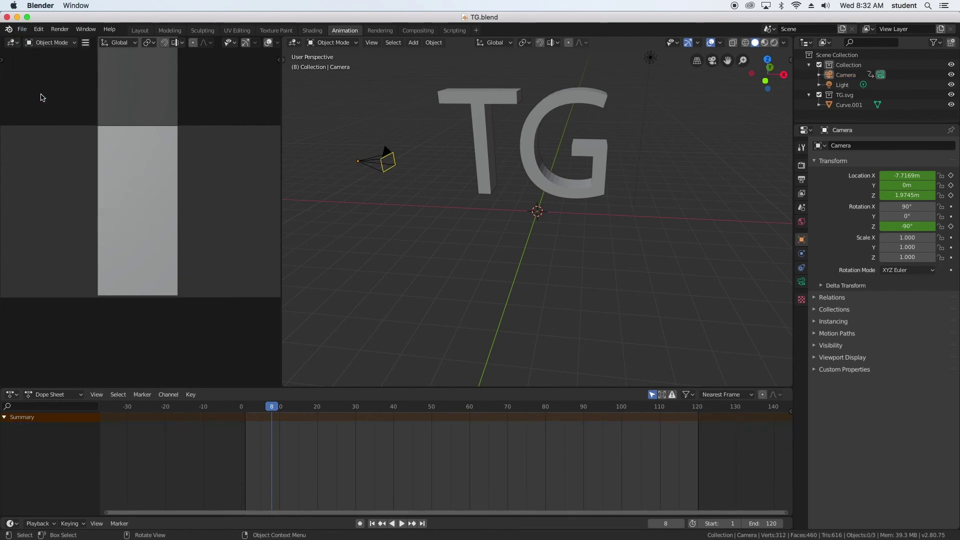
pyautogui.click(141, 31)
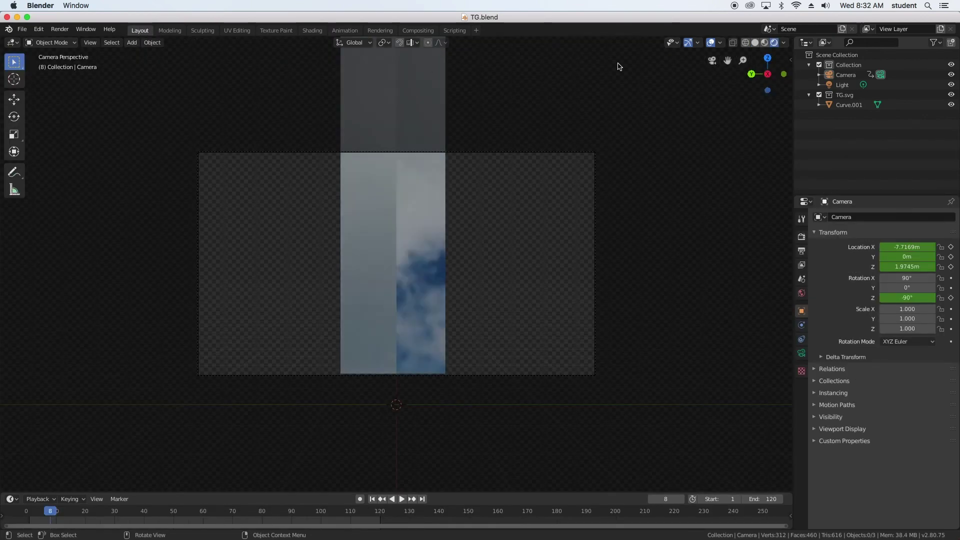
pyautogui.click(712, 60)
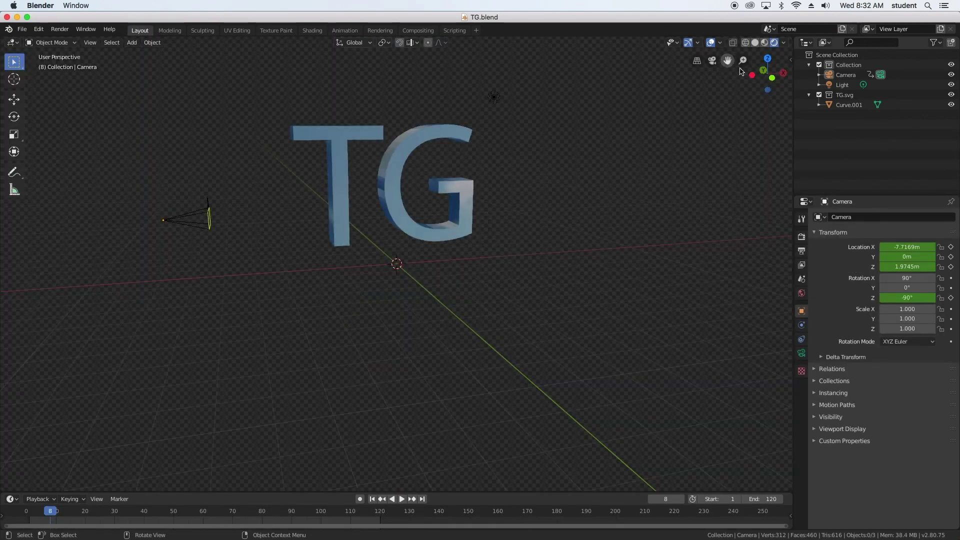
pyautogui.moveTo(771, 76); pyautogui.dragTo(743, 76)
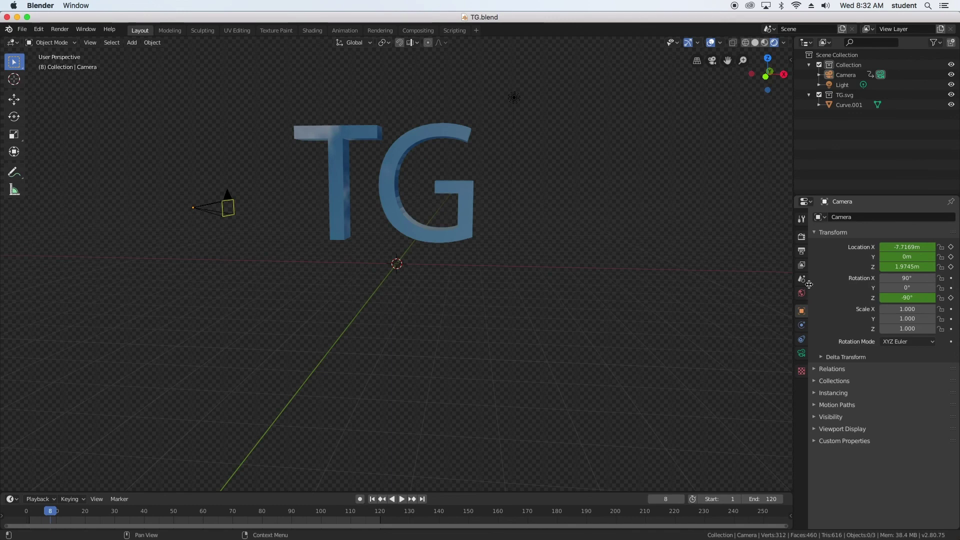
pyautogui.click(802, 254)
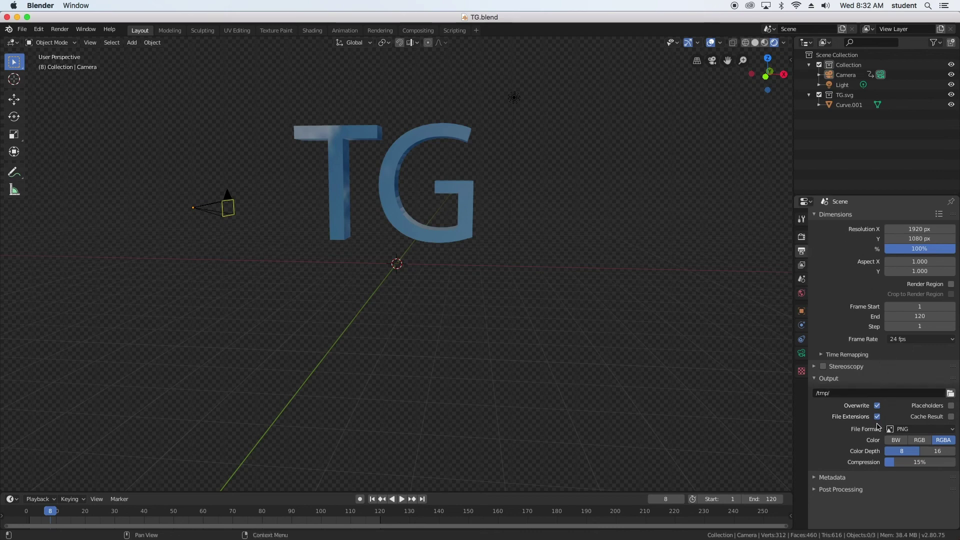
pyautogui.click(829, 378)
pyautogui.click(829, 378)
pyautogui.click(950, 393)
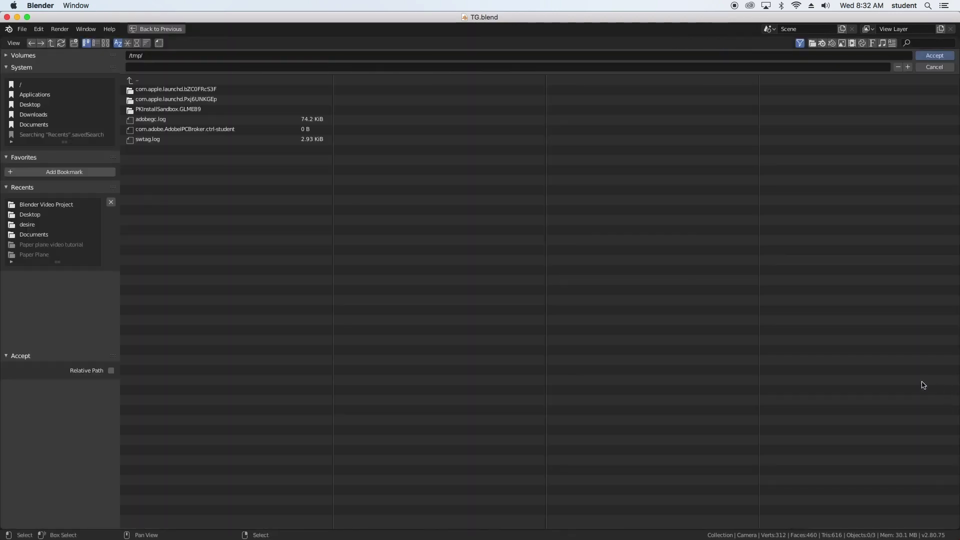
pyautogui.click(934, 67)
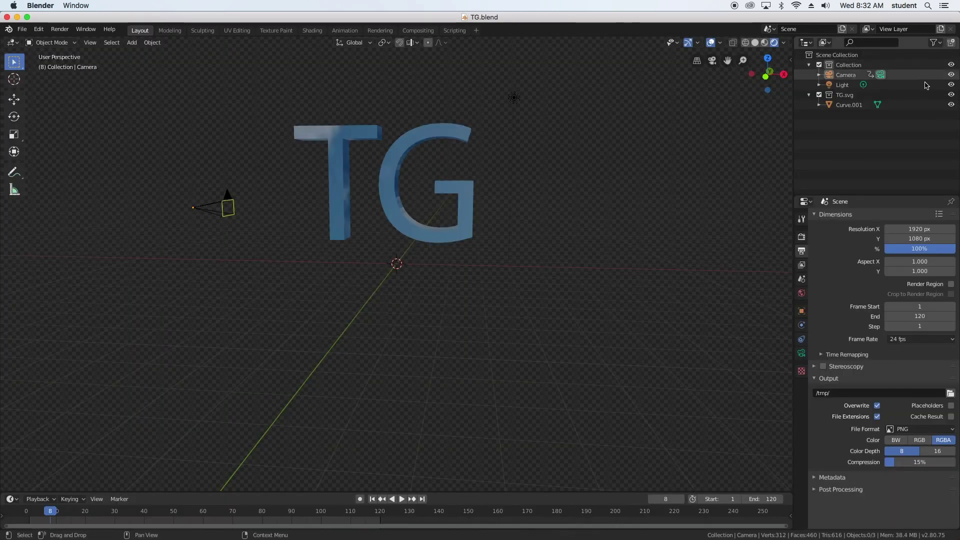
# - Set the render output folder to TG Render inside Documents/Blender/Blender Video Project
pyautogui.click(951, 393)
pyautogui.click(32, 56)
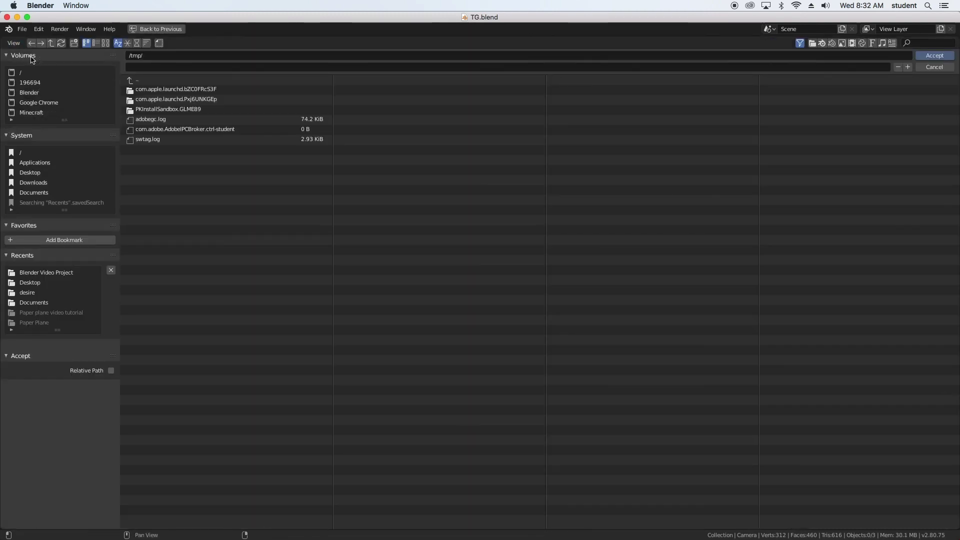
pyautogui.click(54, 87)
pyautogui.click(165, 99)
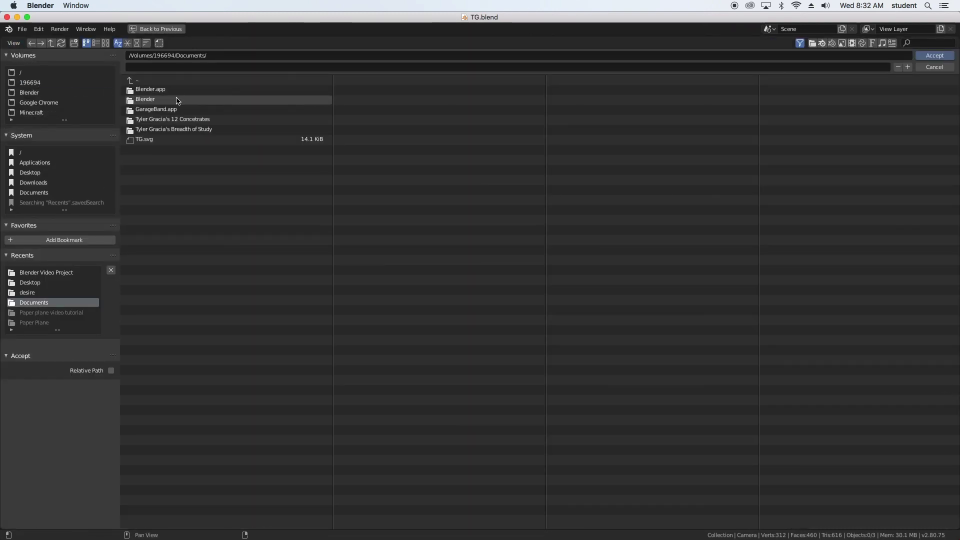
pyautogui.click(183, 99)
pyautogui.click(183, 90)
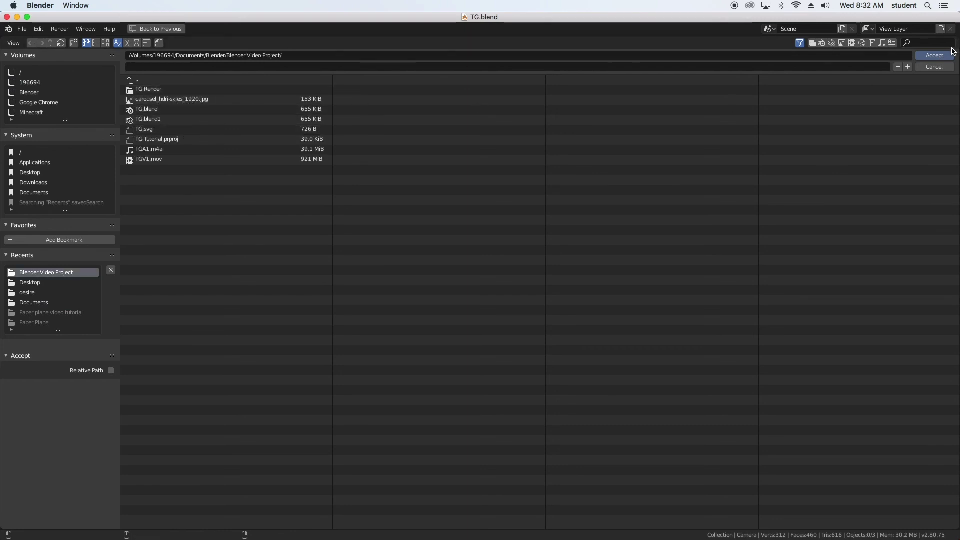
pyautogui.click(172, 90)
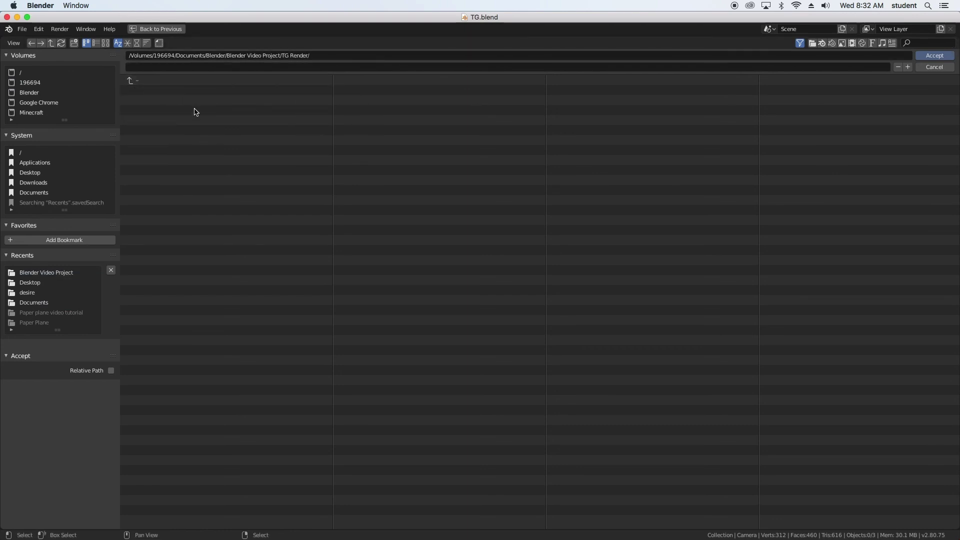
pyautogui.click(935, 55)
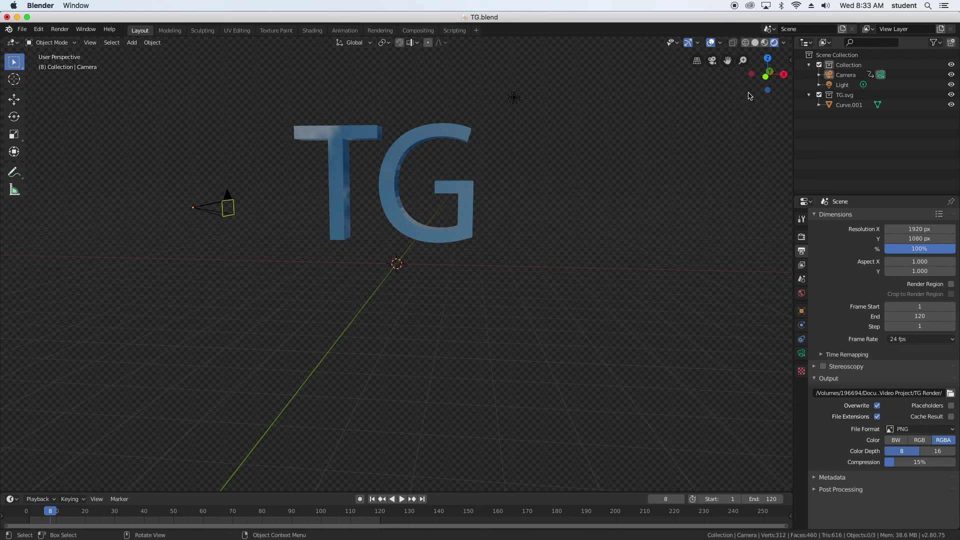
# - Set the render output's file format to FFmpeg video
pyautogui.moveTo(750, 95); pyautogui.dragTo(774, 96)
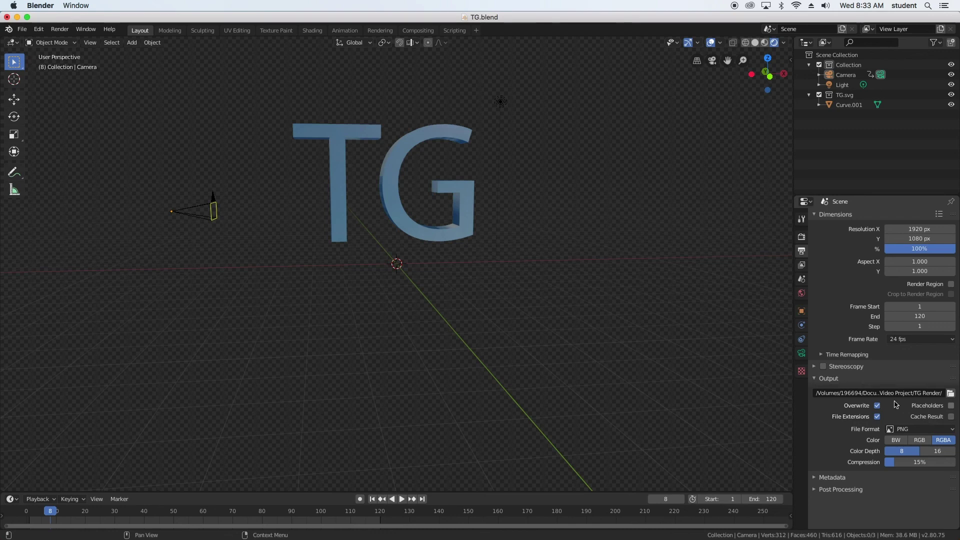
pyautogui.click(918, 432)
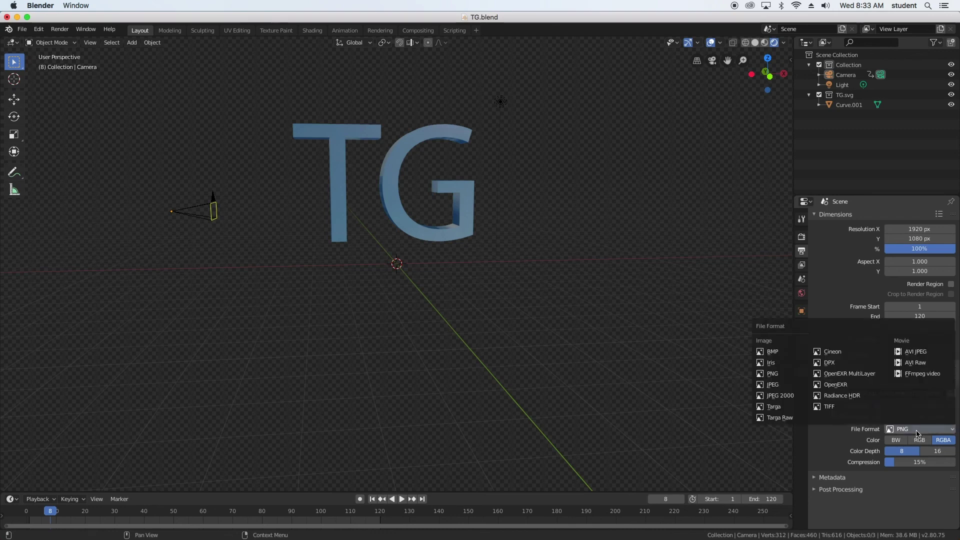
pyautogui.click(911, 379)
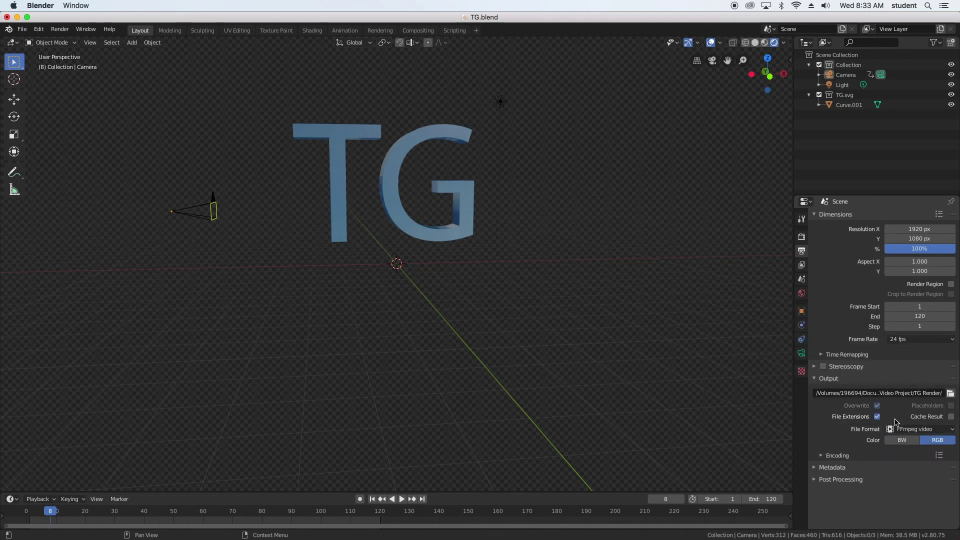
# - Render the full animation and close the render window once all frames are done
pyautogui.click(60, 29)
pyautogui.click(70, 51)
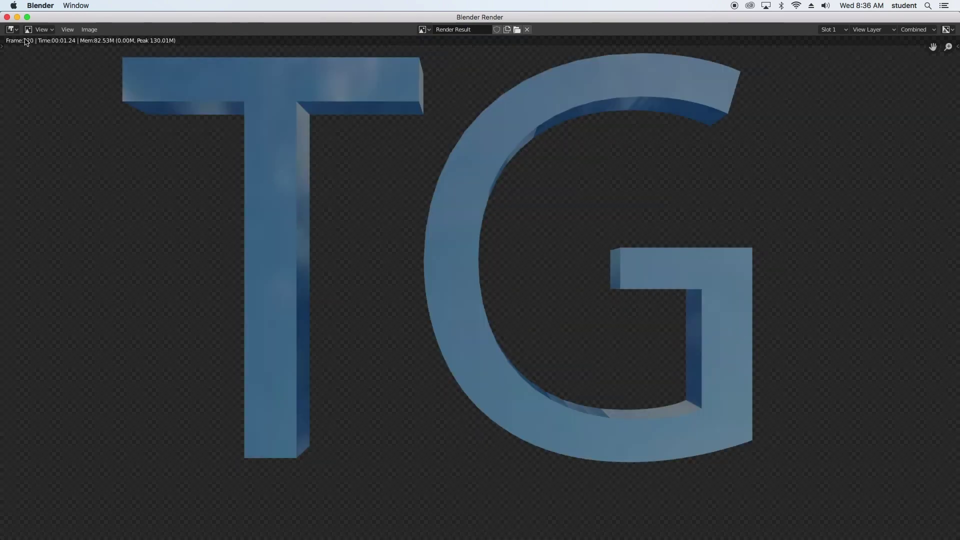
pyautogui.click(7, 18)
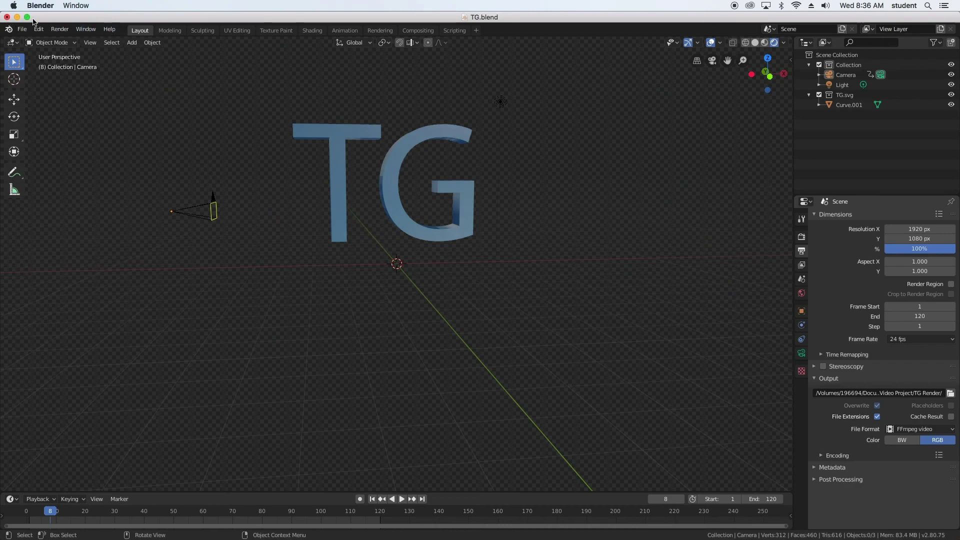
# - Switch to Finder and rename the rendered video 0001-0120.mkv in the TG Render folder to TG.mkv
pyautogui.click(17, 18)
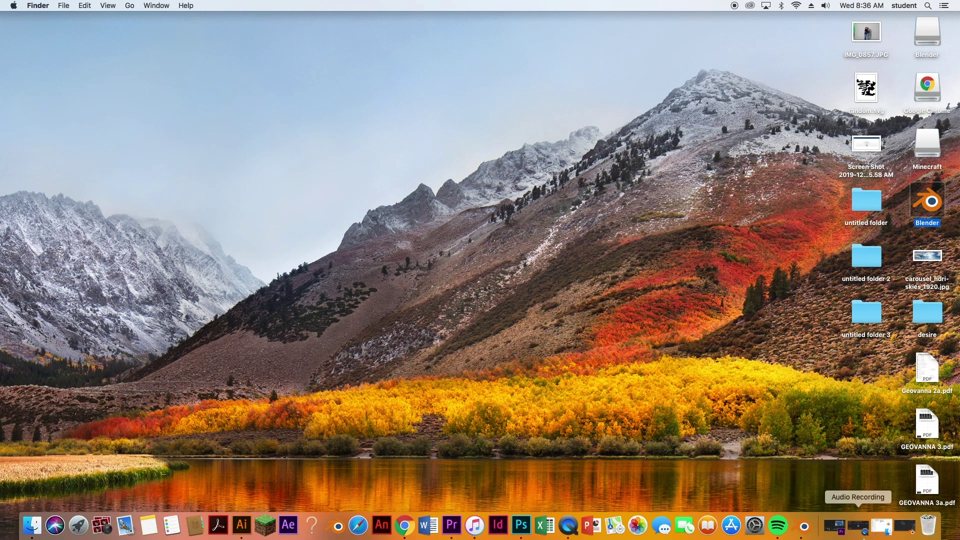
pyautogui.click(889, 523)
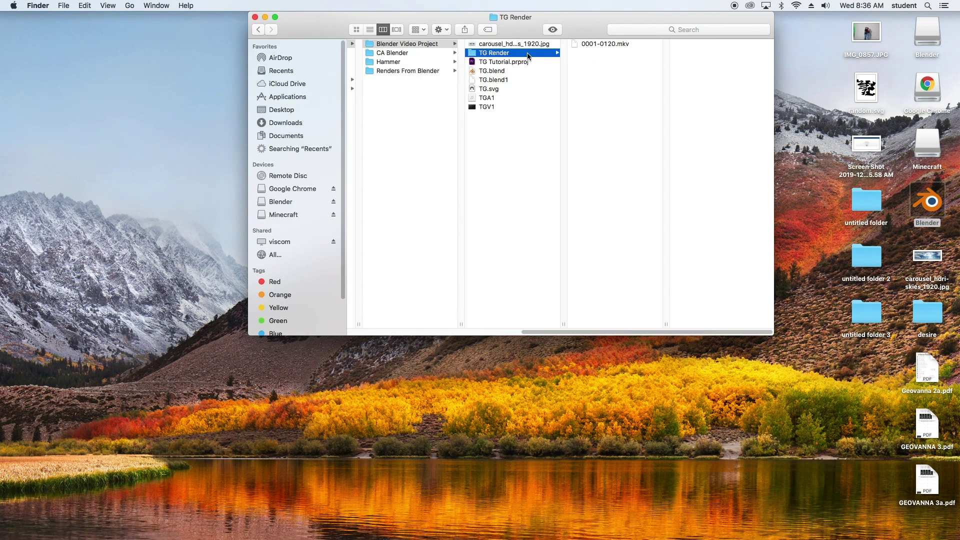
pyautogui.click(602, 44)
pyautogui.rightClick(600, 46)
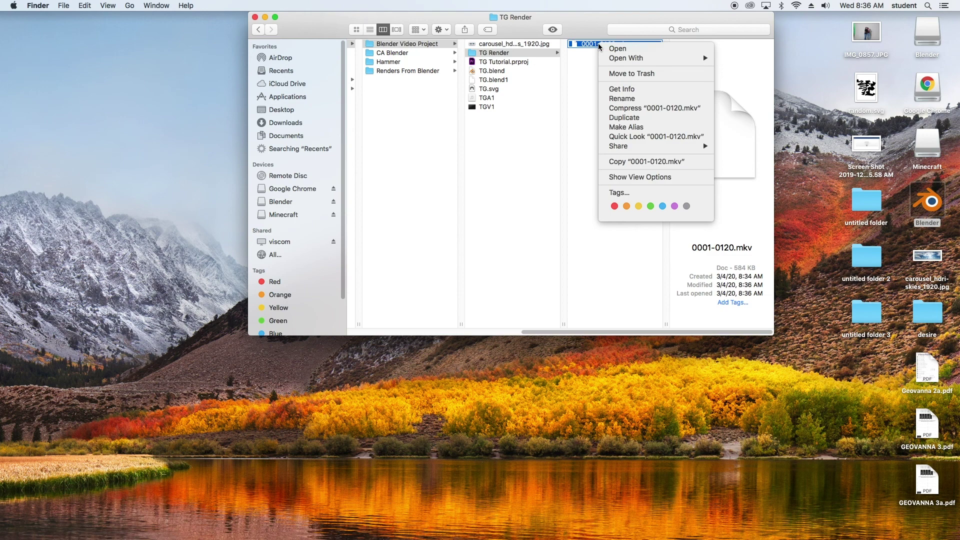
pyautogui.click(626, 95)
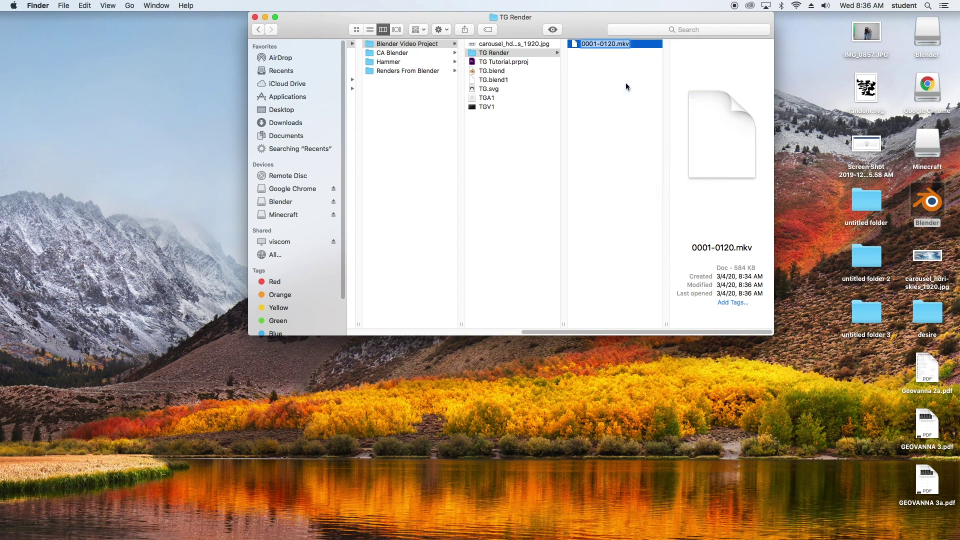
pyautogui.press('Left')
pyautogui.press('Delete')
pyautogui.press('Delete')
pyautogui.press('Delete')
pyautogui.press('Delete')
pyautogui.press('Delete')
pyautogui.press('Delete')
pyautogui.press('Delete')
pyautogui.press('Delete')
pyautogui.press('Delete')
pyautogui.write('TG')
pyautogui.click(633, 96)
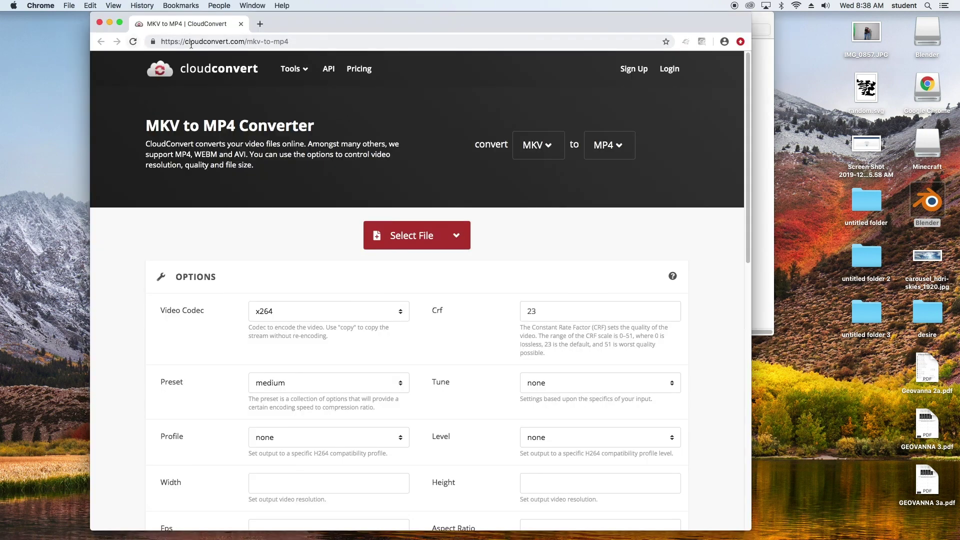
# - Select TG.mkv from the TG Render folder as the file for the MKV to MP4 conversion
pyautogui.click(415, 235)
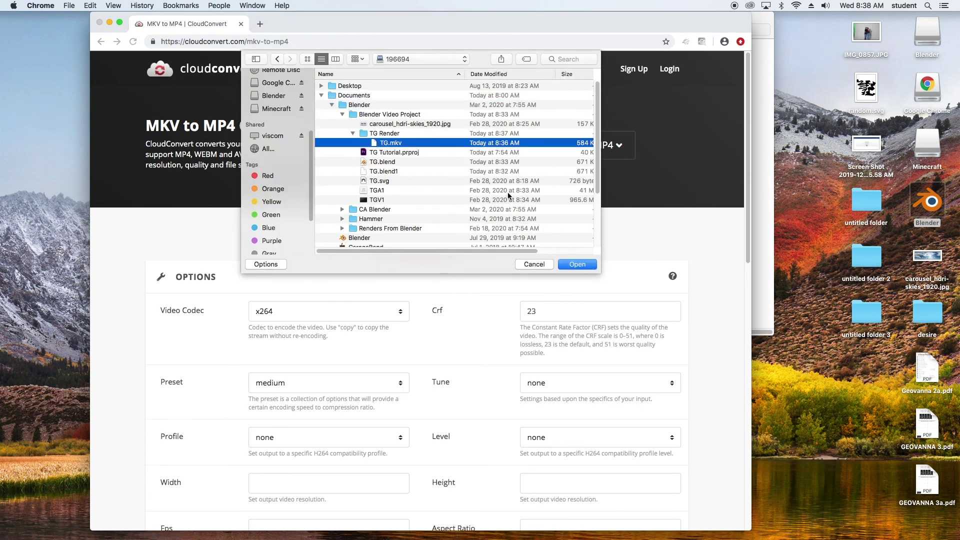
pyautogui.click(578, 264)
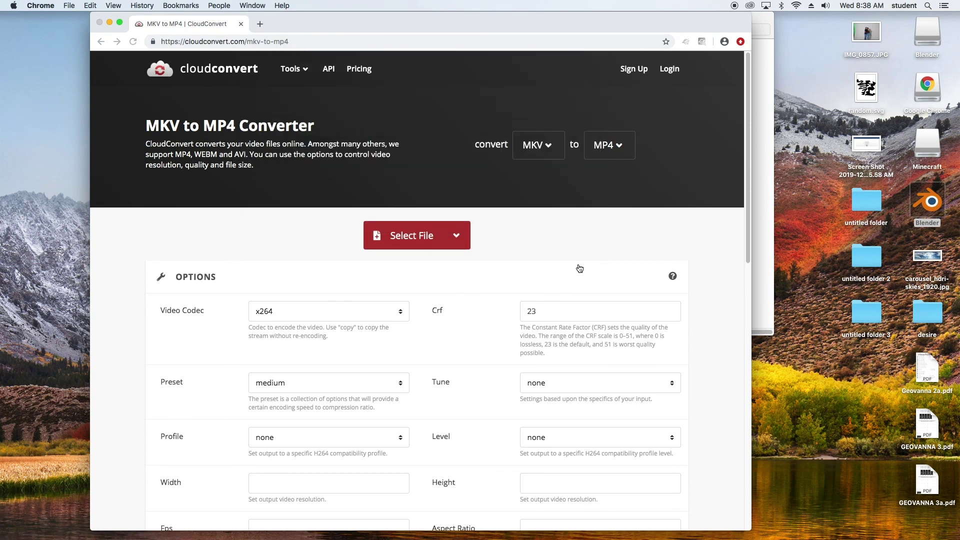